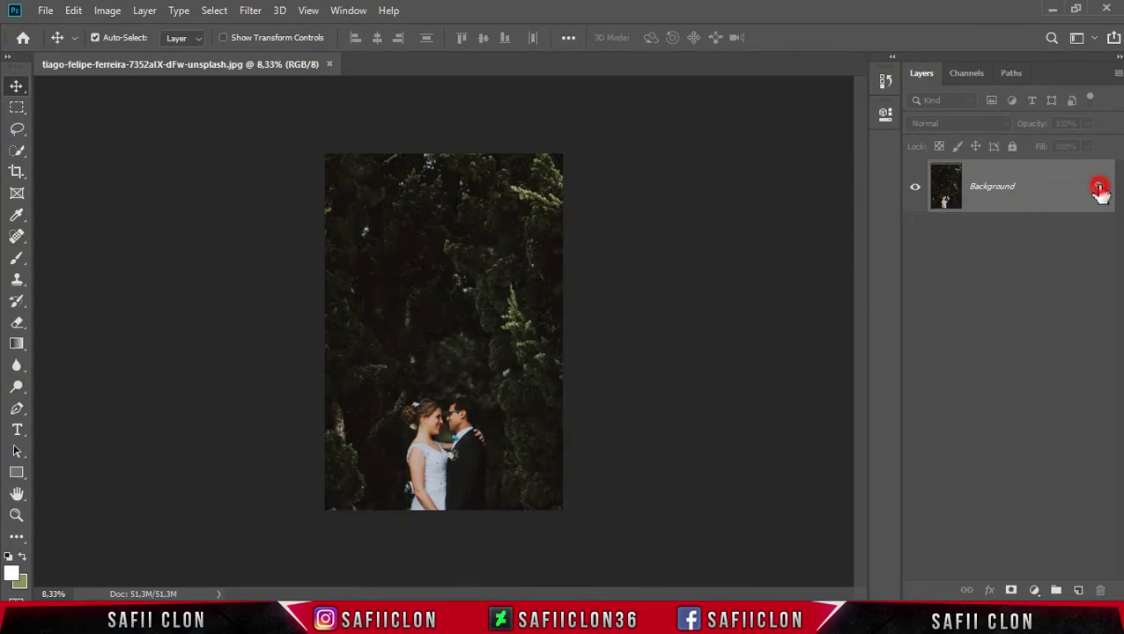
Unlock the background photo layer and duplicate it
{"action": "left_click", "coordinate": [1100, 189]}
{"action": "right_click", "coordinate": [1032, 189]}
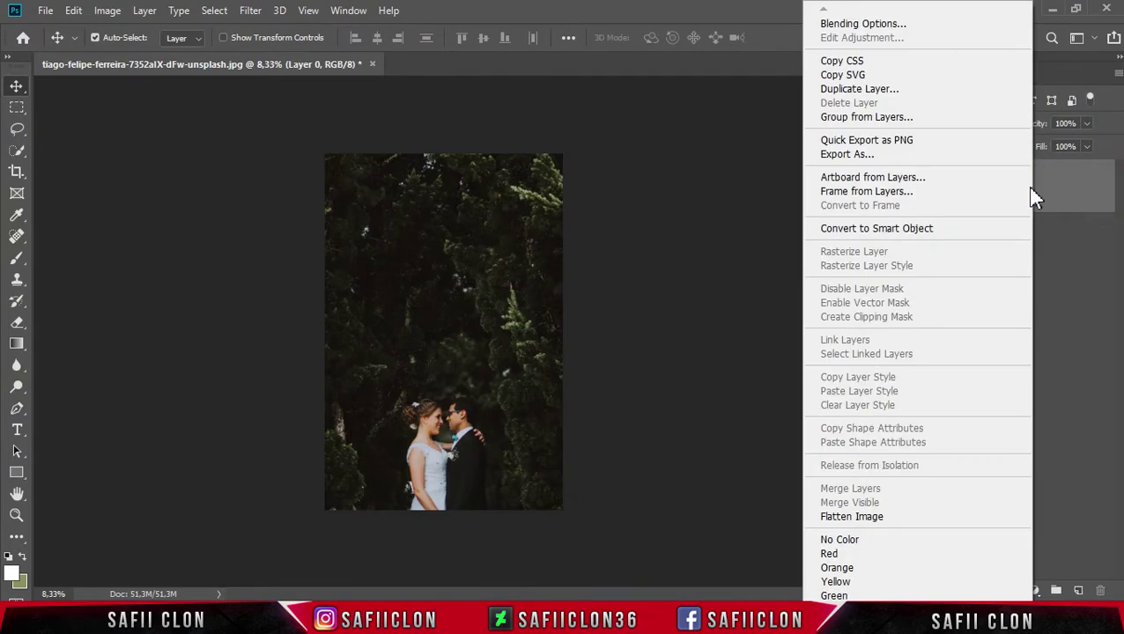
{"action": "left_click", "coordinate": [850, 91]}
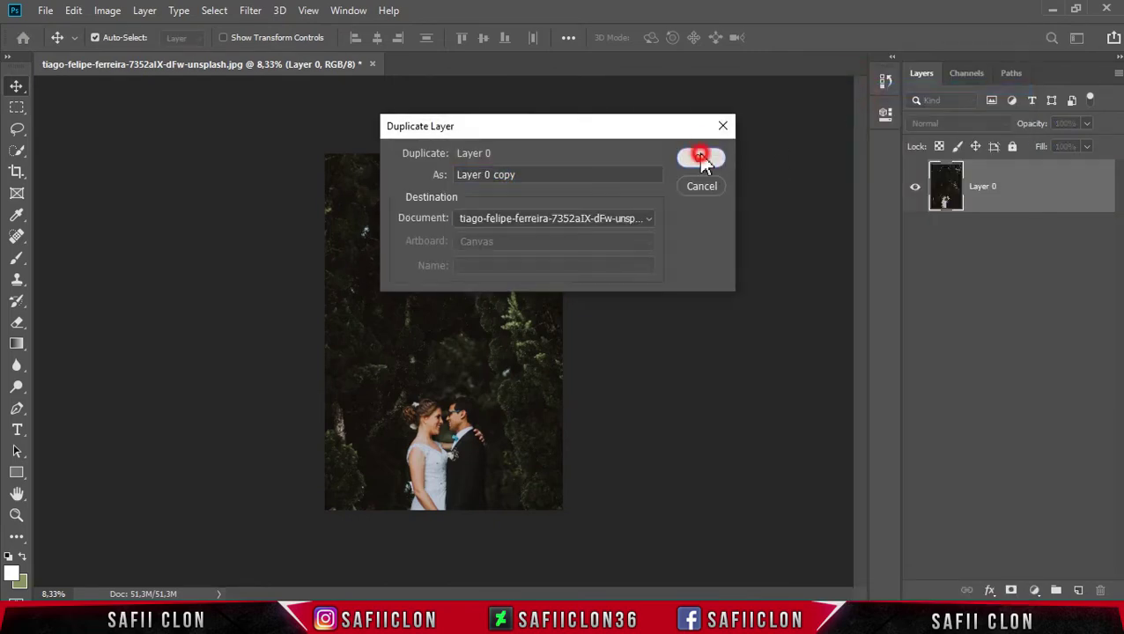
{"action": "left_click", "coordinate": [702, 159]}
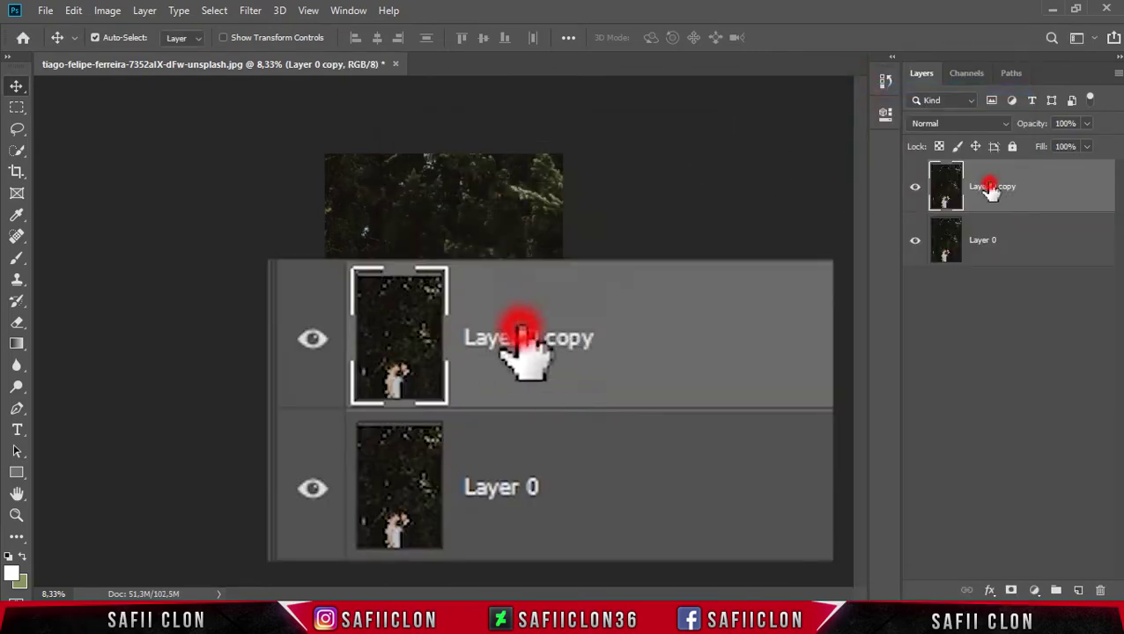
Rename the copy CAMERA RAW and the original layer ORIGINAL, then reselect CAMERA RAW
{"action": "double_click", "coordinate": [993, 187]}
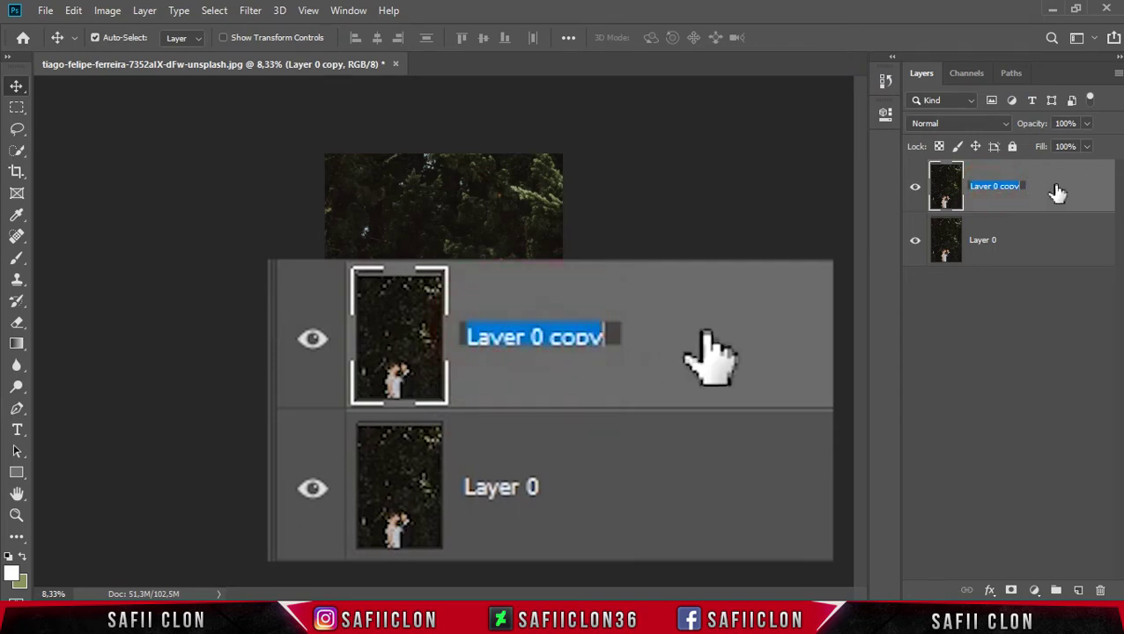
{"action": "type", "text": "CAMERA RAW"}
{"action": "left_click", "coordinate": [1057, 192]}
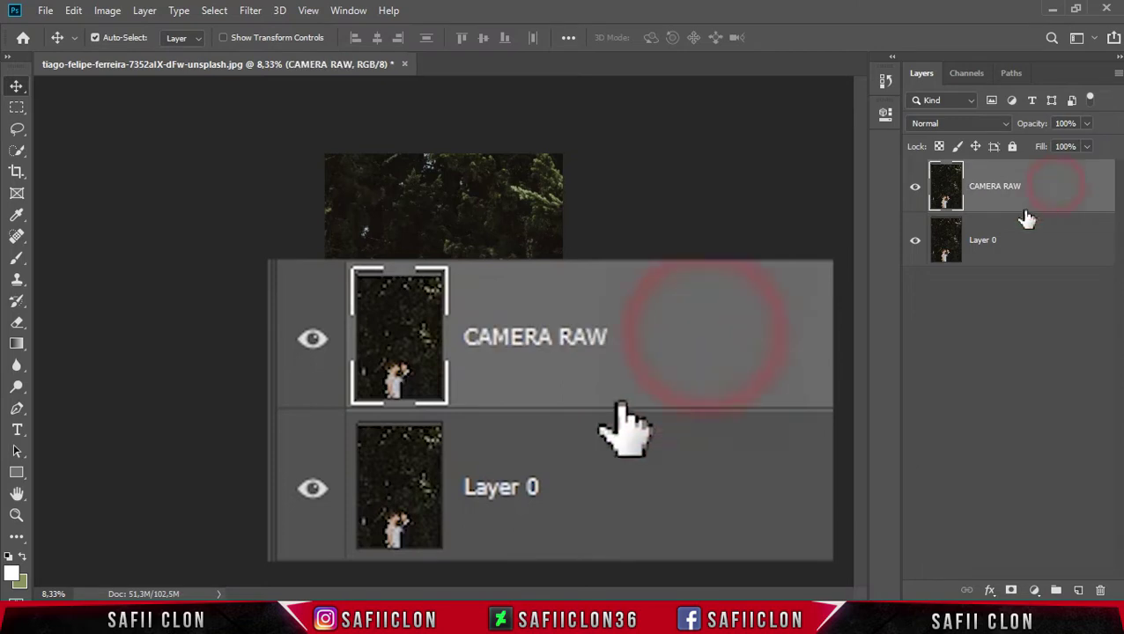
{"action": "left_click", "coordinate": [1029, 248]}
{"action": "double_click", "coordinate": [975, 242]}
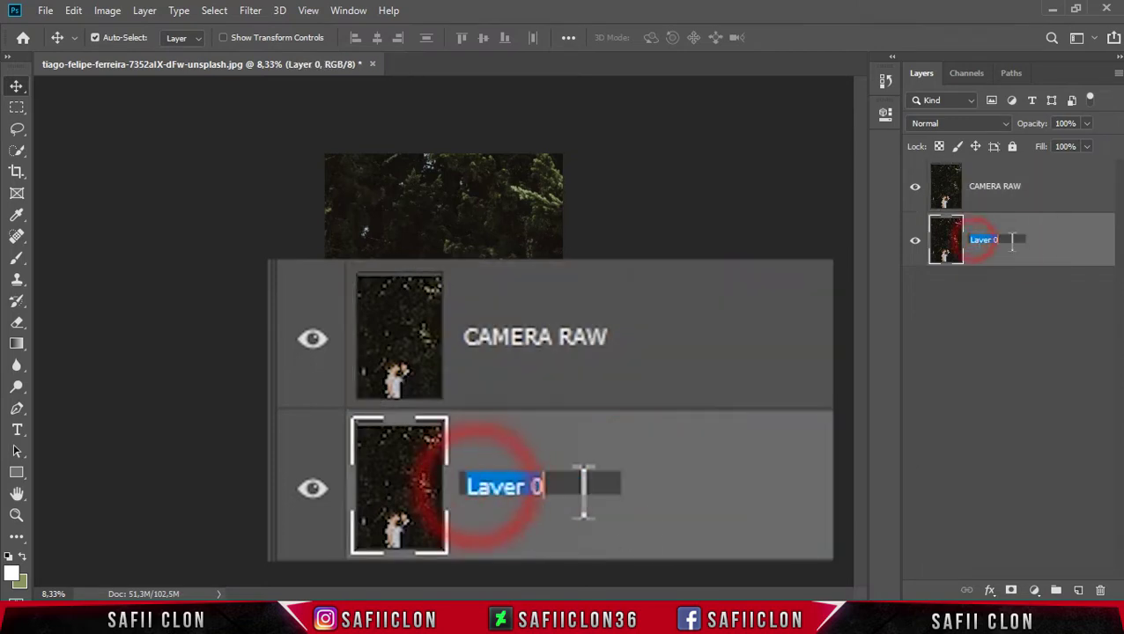
{"action": "type", "text": "ORIGINAL"}
{"action": "left_click", "coordinate": [1046, 244]}
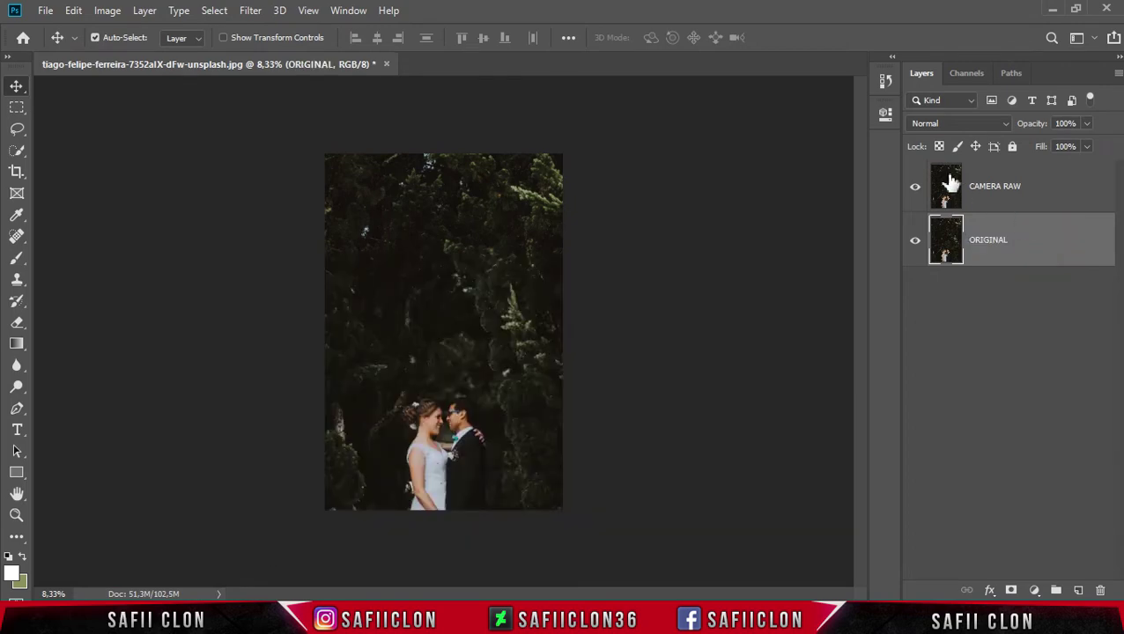
{"action": "left_click", "coordinate": [1036, 194]}
{"action": "right_click", "coordinate": [1037, 180]}
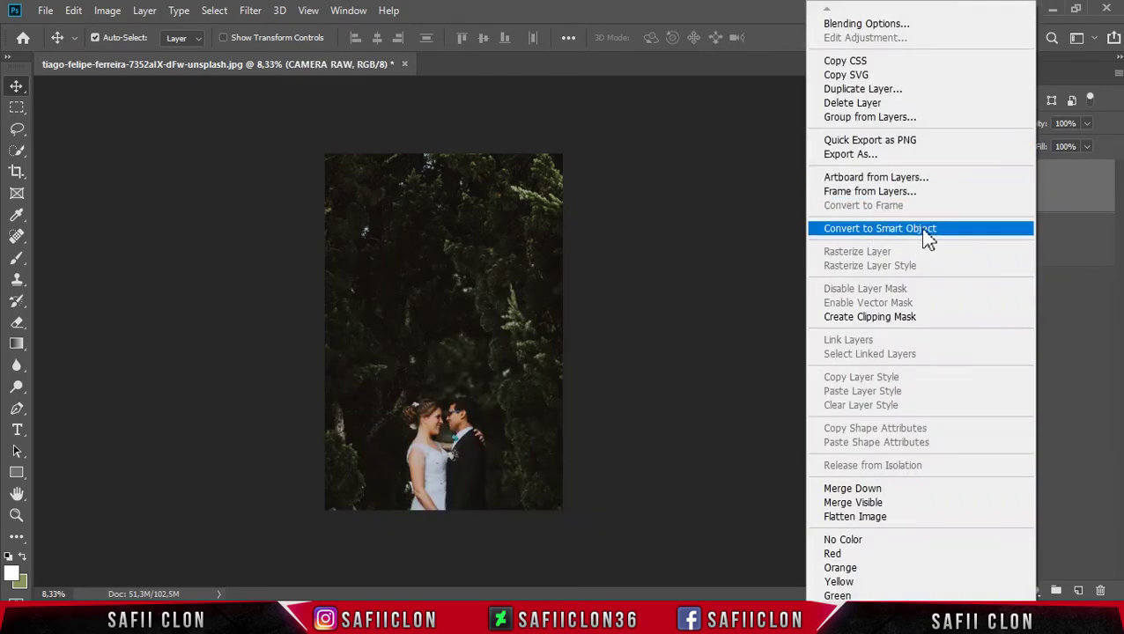
Convert CAMERA RAW to a smart object and launch the Camera Raw Filter
{"action": "left_click", "coordinate": [892, 231]}
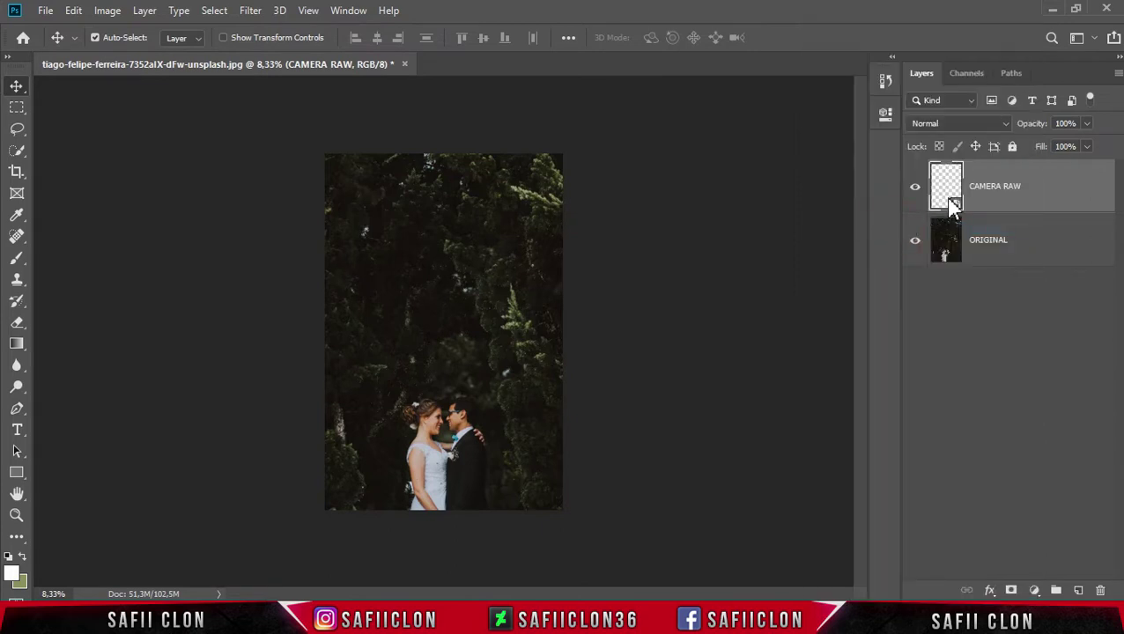
{"action": "left_click", "coordinate": [1036, 195]}
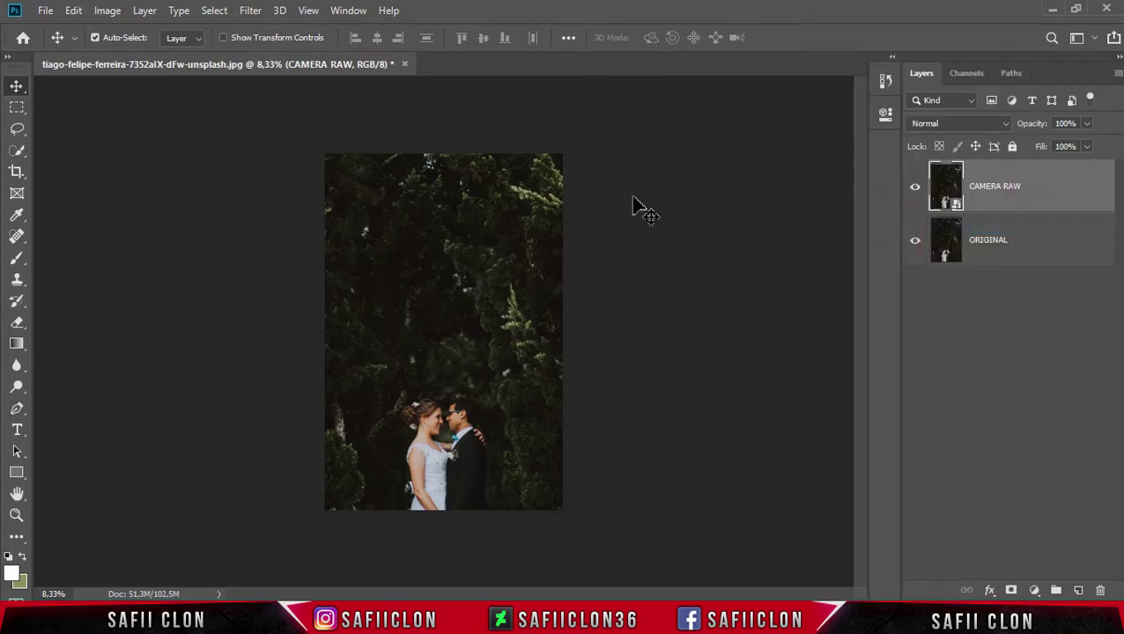
{"action": "left_click", "coordinate": [251, 12]}
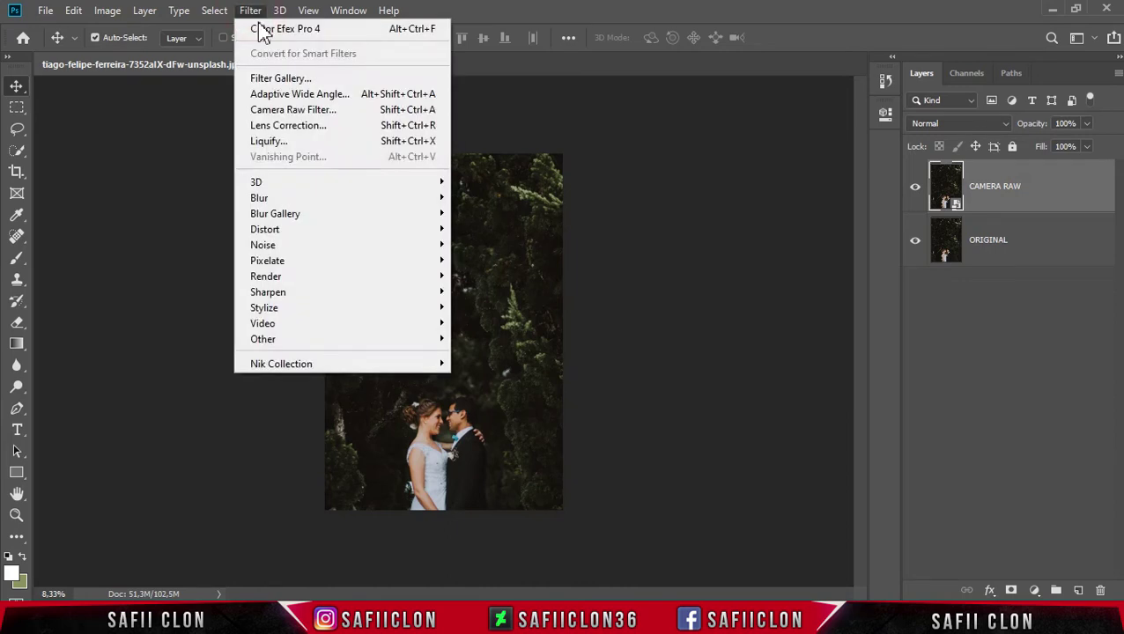
{"action": "left_click", "coordinate": [303, 111]}
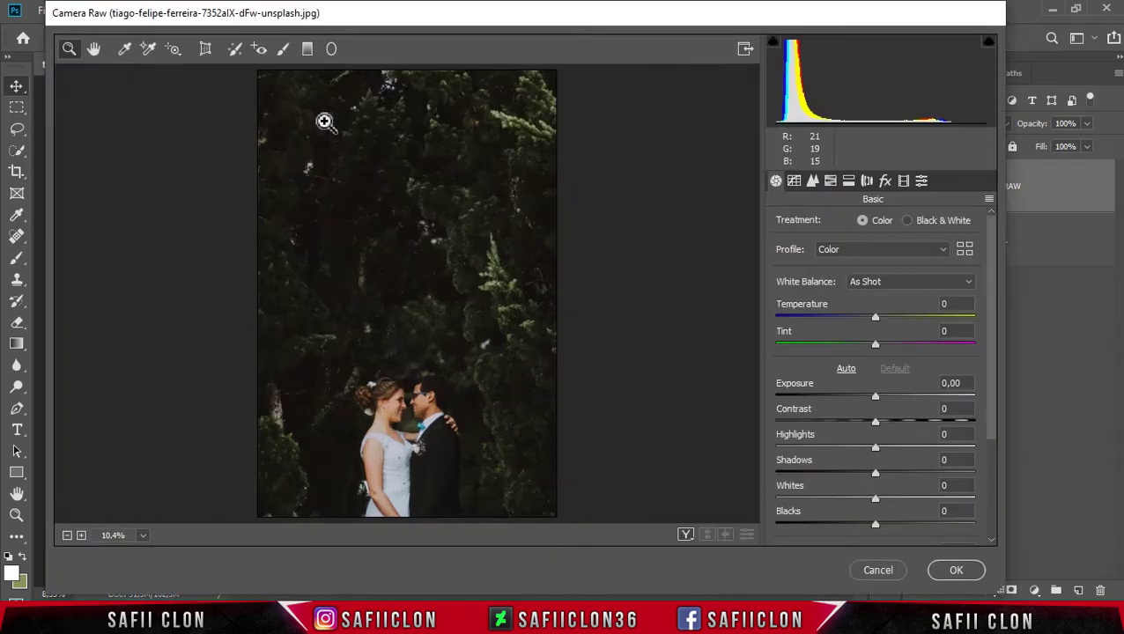
{"action": "left_click_drag", "start_coordinate": [994, 317], "coordinate": [993, 405]}
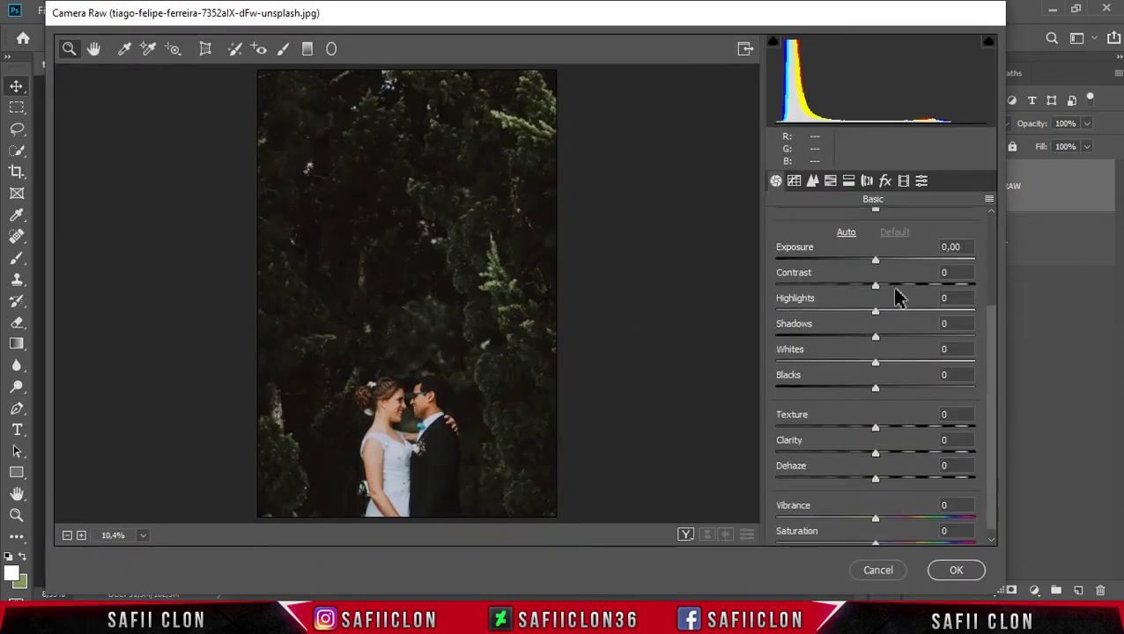
Set Exposure +0,15, Highlights +11, Shadows +25, Blacks +26, Clarity +19 and apply
{"action": "left_click_drag", "start_coordinate": [876, 261], "coordinate": [879, 261]}
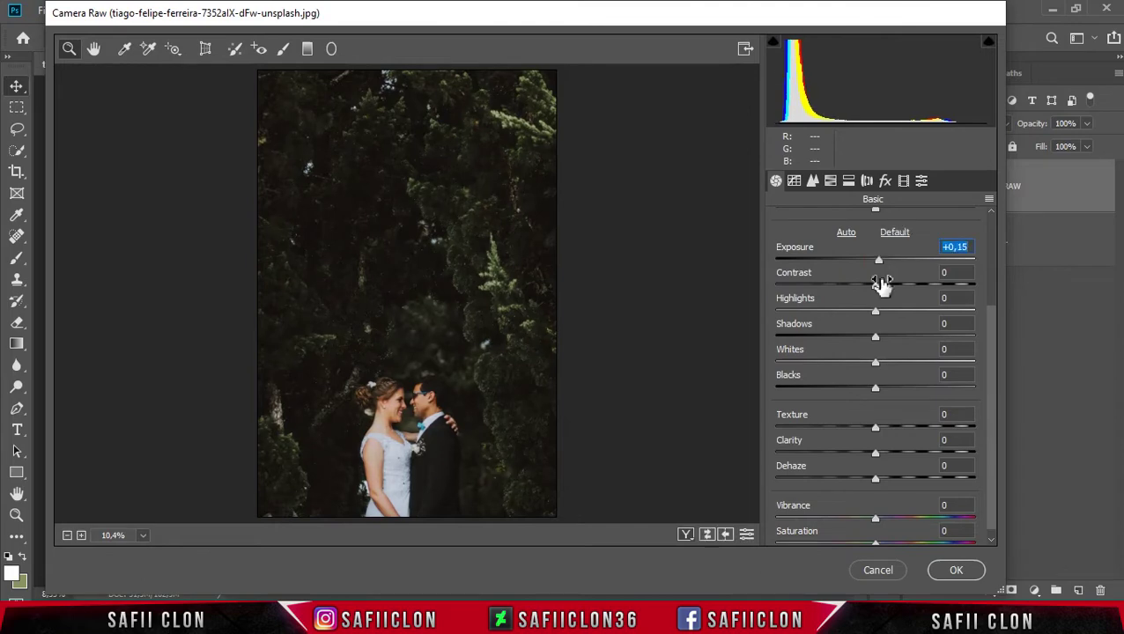
{"action": "left_click_drag", "start_coordinate": [877, 309], "coordinate": [892, 321]}
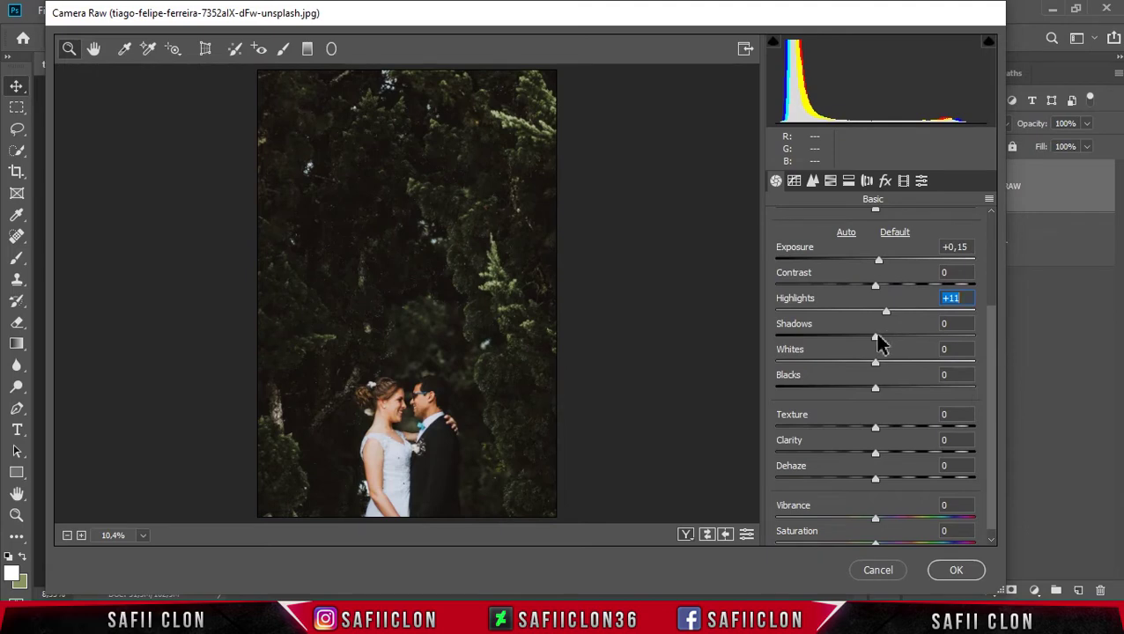
{"action": "mouse_move", "coordinate": [879, 343]}
{"action": "left_mouse_down"}
{"action": "mouse_move", "coordinate": [923, 335]}
{"action": "mouse_move", "coordinate": [907, 345]}
{"action": "left_mouse_up"}
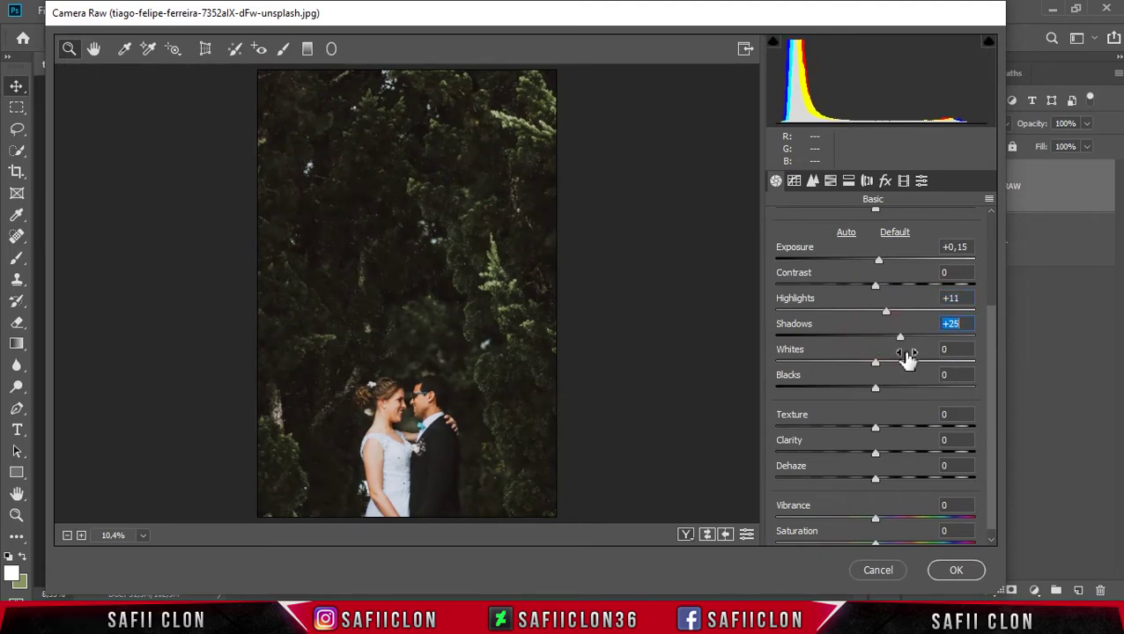
{"action": "left_click_drag", "start_coordinate": [875, 388], "coordinate": [900, 394]}
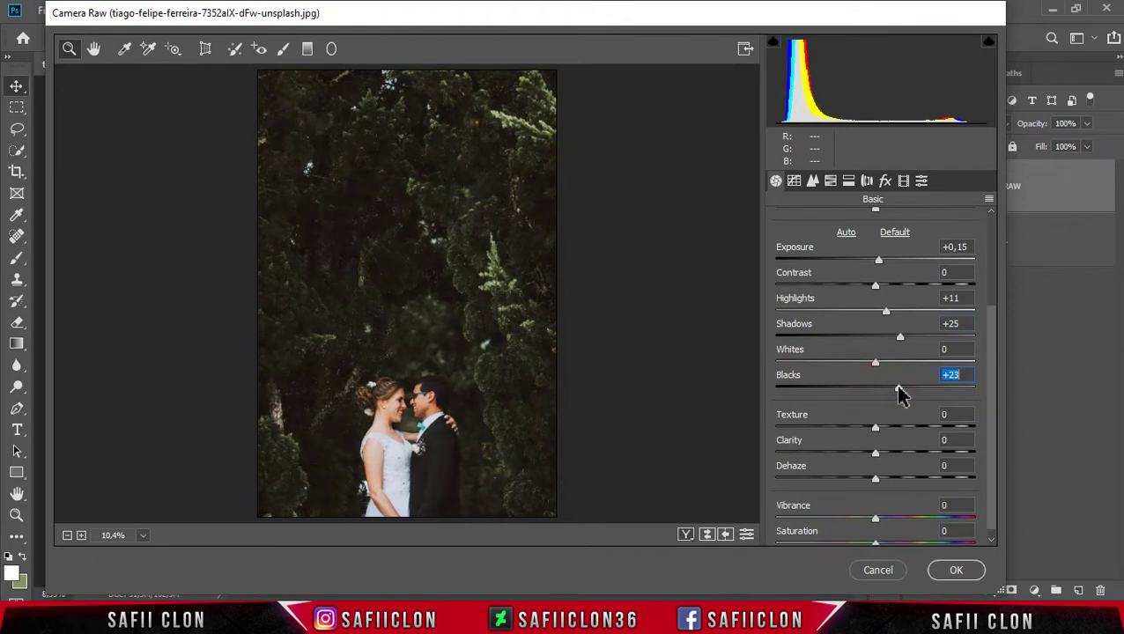
{"action": "left_click_drag", "start_coordinate": [877, 453], "coordinate": [892, 462]}
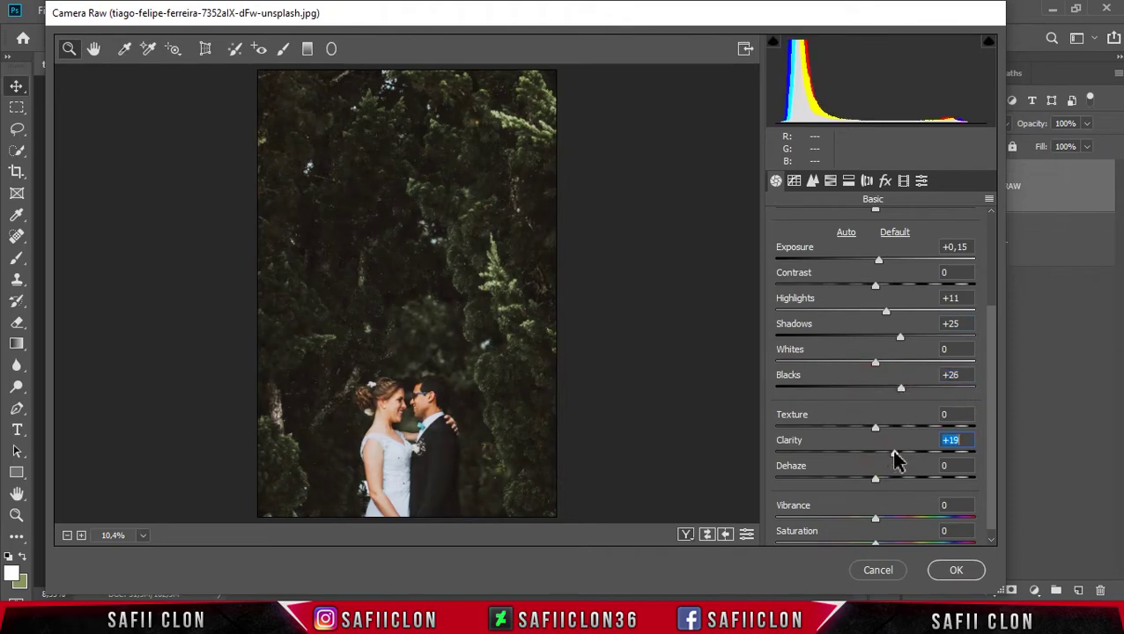
{"action": "left_click", "coordinate": [683, 535]}
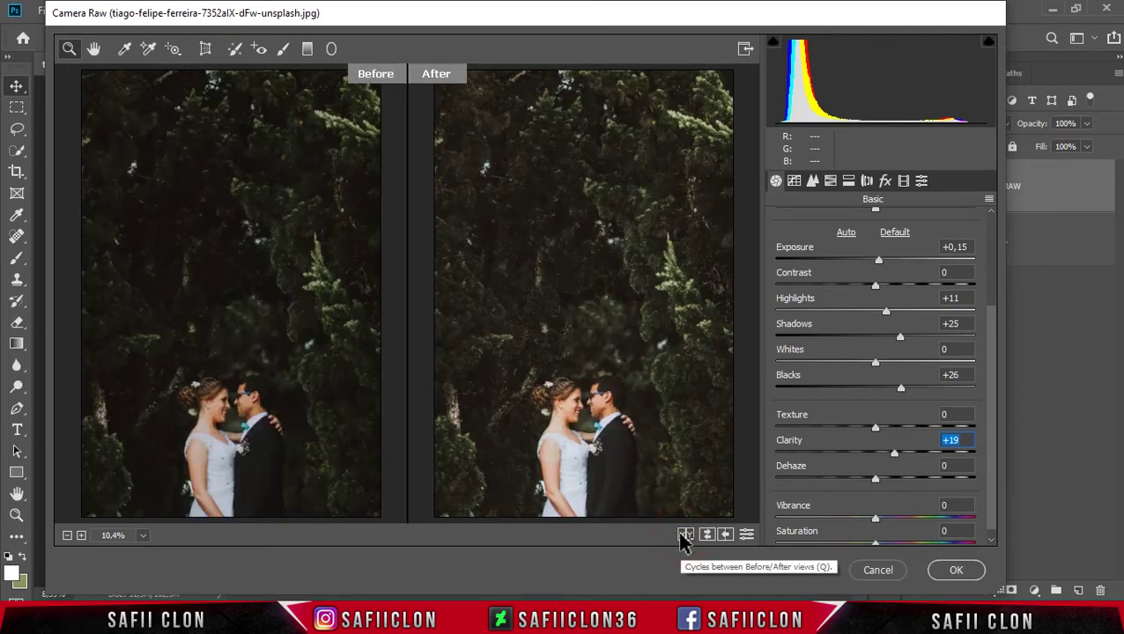
{"action": "left_click", "coordinate": [683, 534]}
{"action": "left_click", "coordinate": [683, 535]}
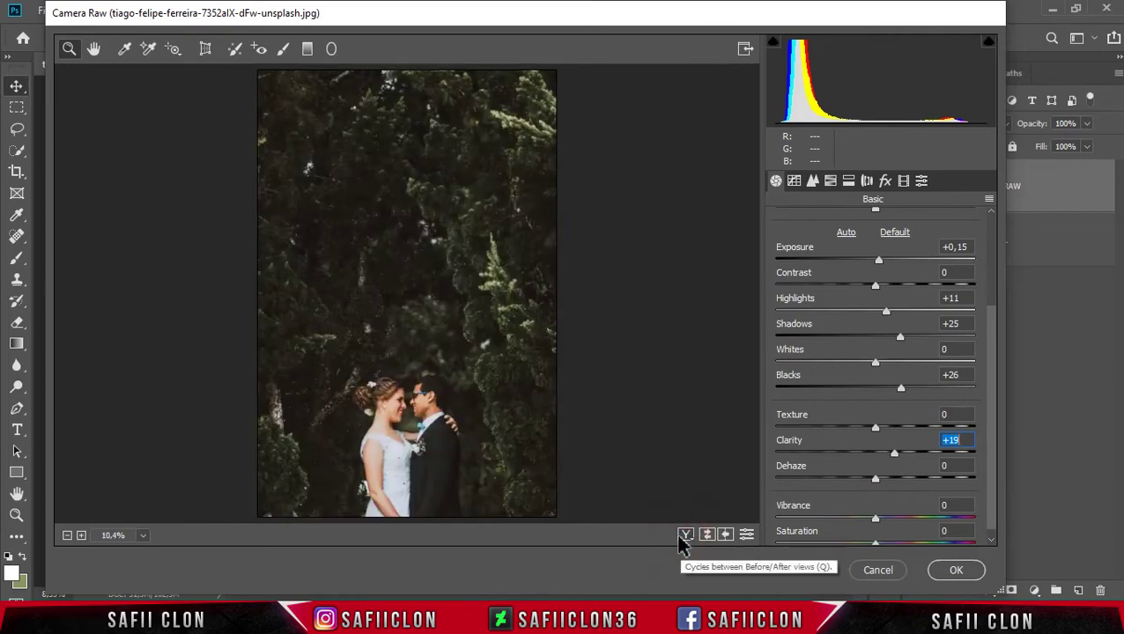
{"action": "left_click", "coordinate": [954, 571]}
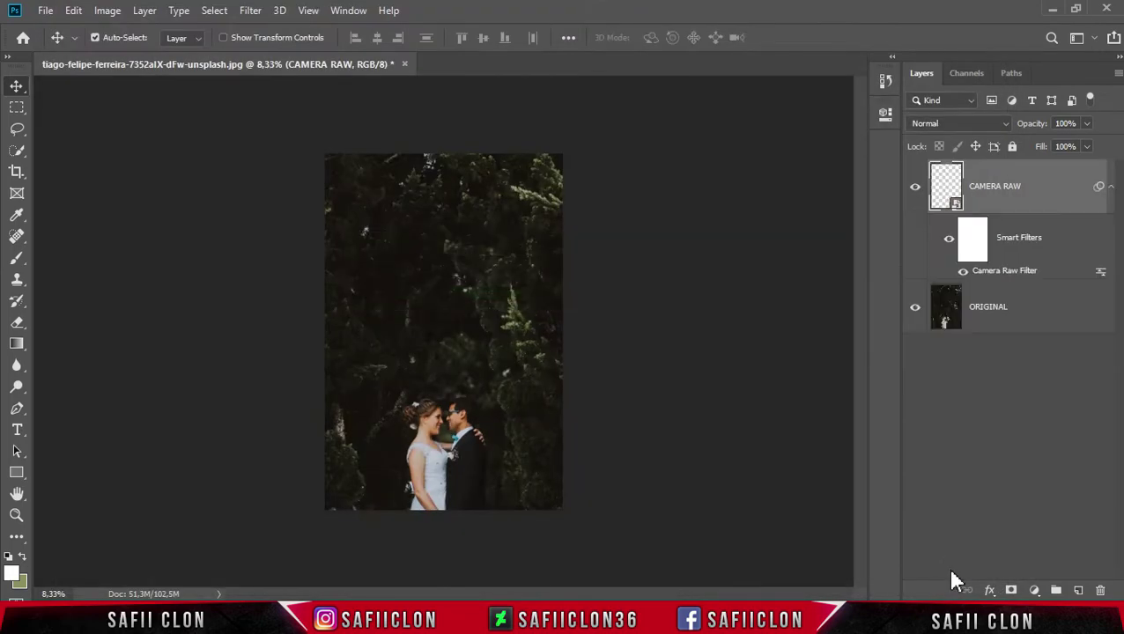
Select the bright foliage with Color Range using Sampled Colors at Fuzziness 149
{"action": "left_click", "coordinate": [1039, 189]}
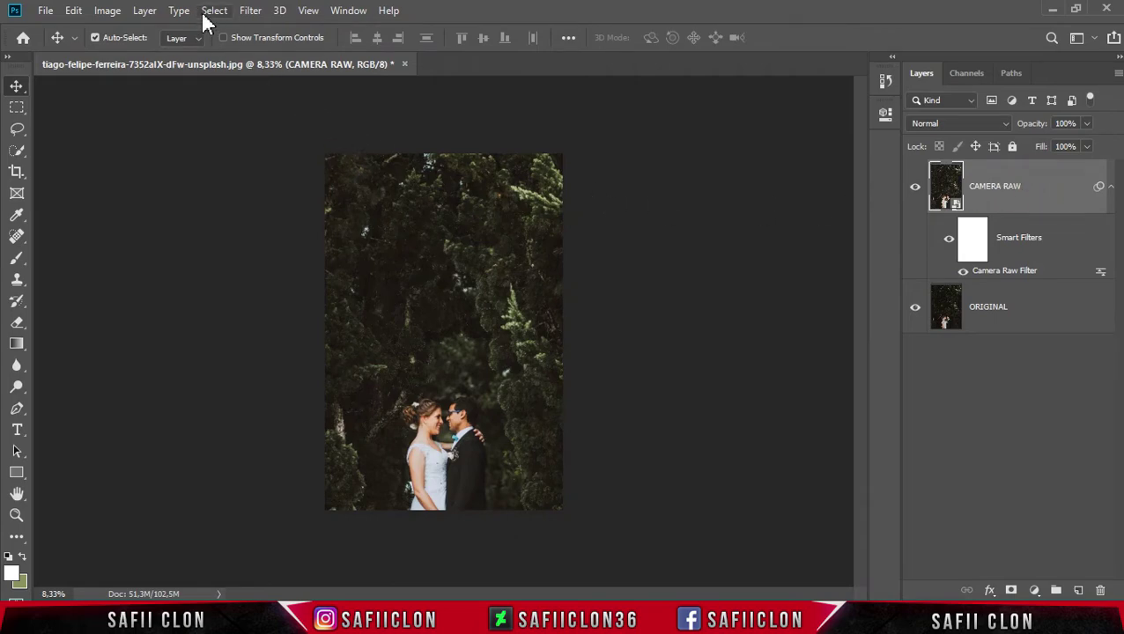
{"action": "left_click", "coordinate": [214, 11]}
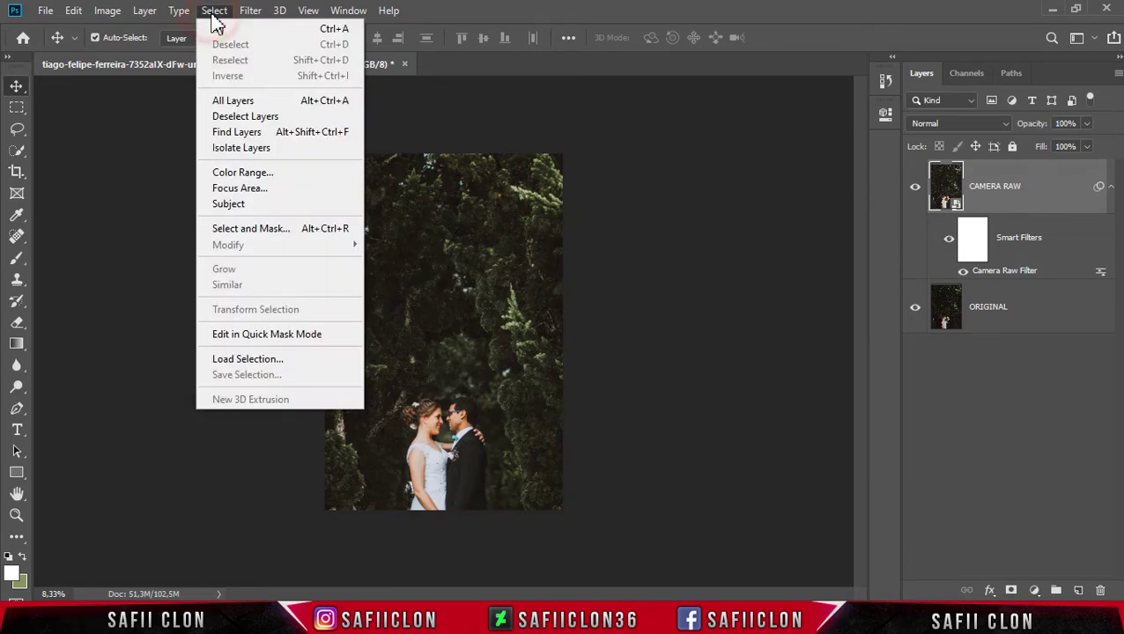
{"action": "left_click", "coordinate": [266, 174]}
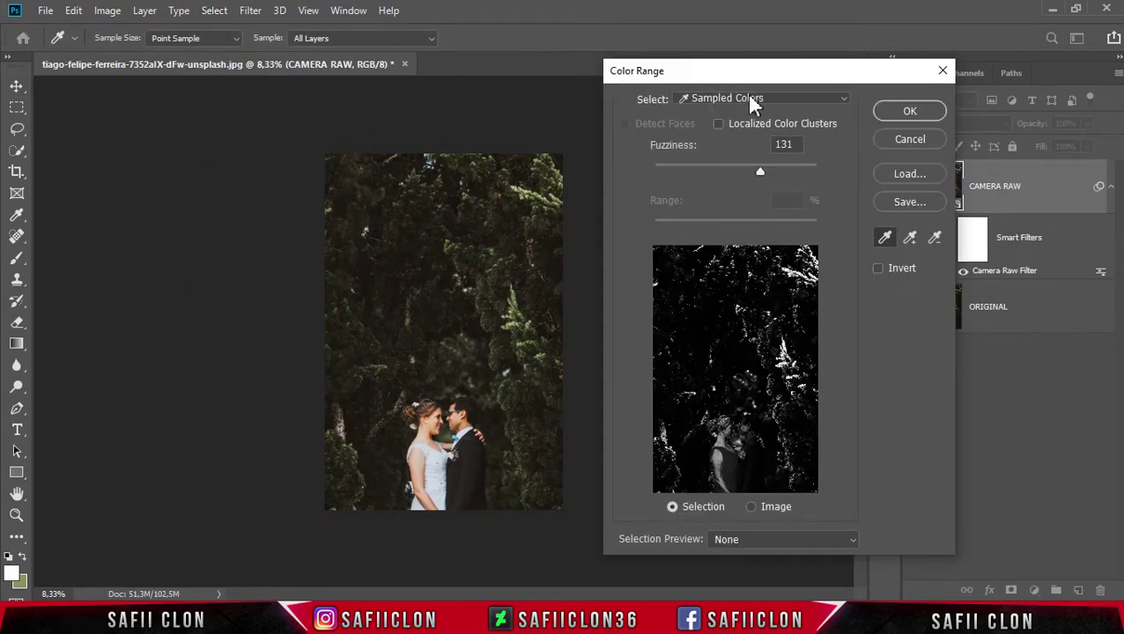
{"action": "left_click", "coordinate": [748, 101]}
{"action": "left_click", "coordinate": [743, 117]}
{"action": "left_click_drag", "start_coordinate": [634, 77], "coordinate": [648, 77]}
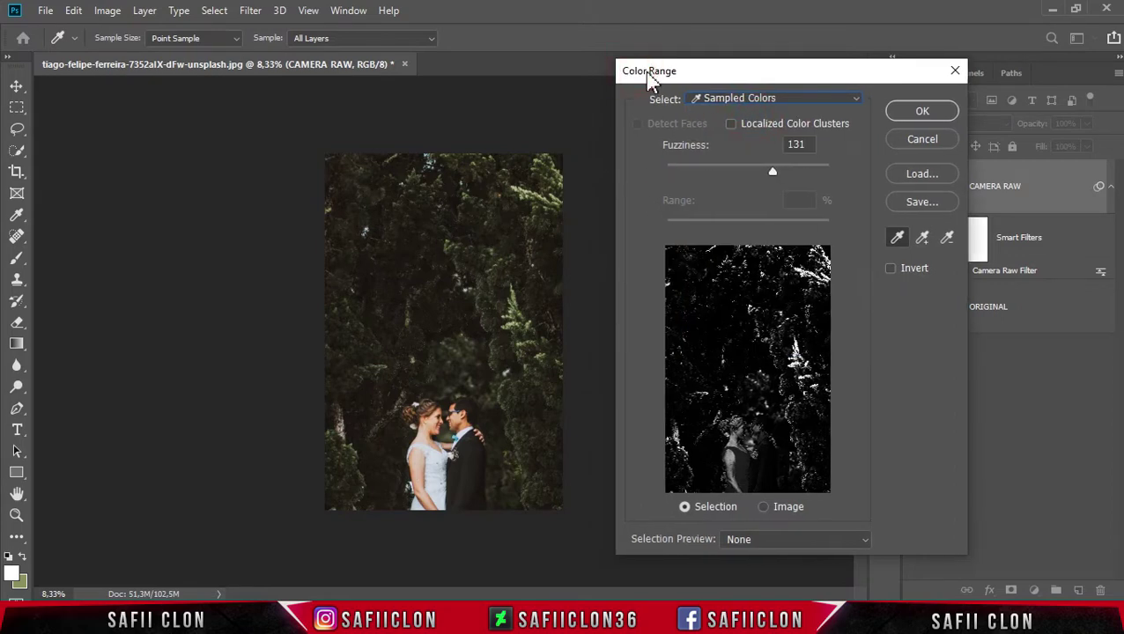
{"action": "mouse_move", "coordinate": [771, 174]}
{"action": "left_mouse_down"}
{"action": "mouse_move", "coordinate": [787, 180]}
{"action": "mouse_move", "coordinate": [718, 174]}
{"action": "mouse_move", "coordinate": [773, 175]}
{"action": "left_mouse_up"}
{"action": "left_click", "coordinate": [921, 113]}
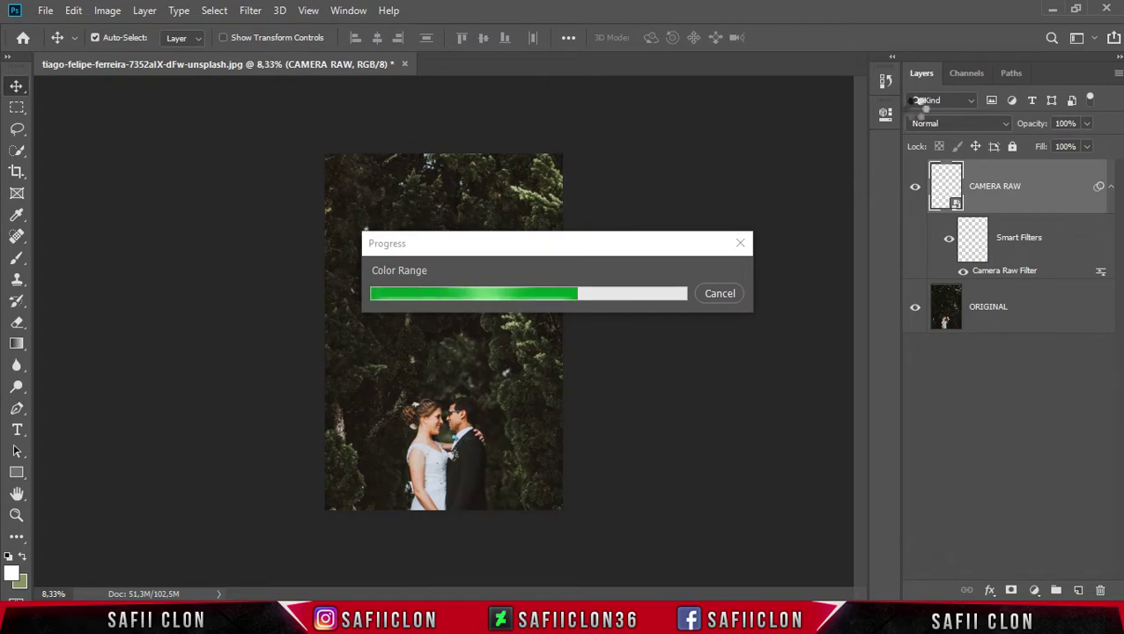
Zoom in, create a new layer above CAMERA RAW and name it WHITE
{"action": "key", "text": "ctrl+plus"}
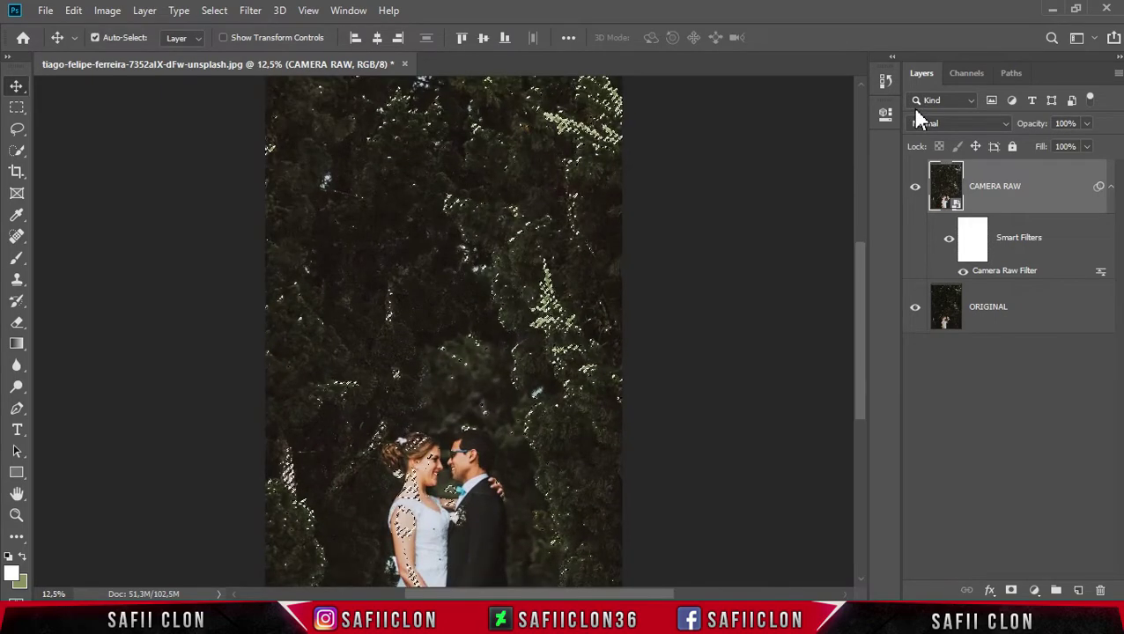
{"action": "left_click_drag", "start_coordinate": [858, 300], "coordinate": [864, 297]}
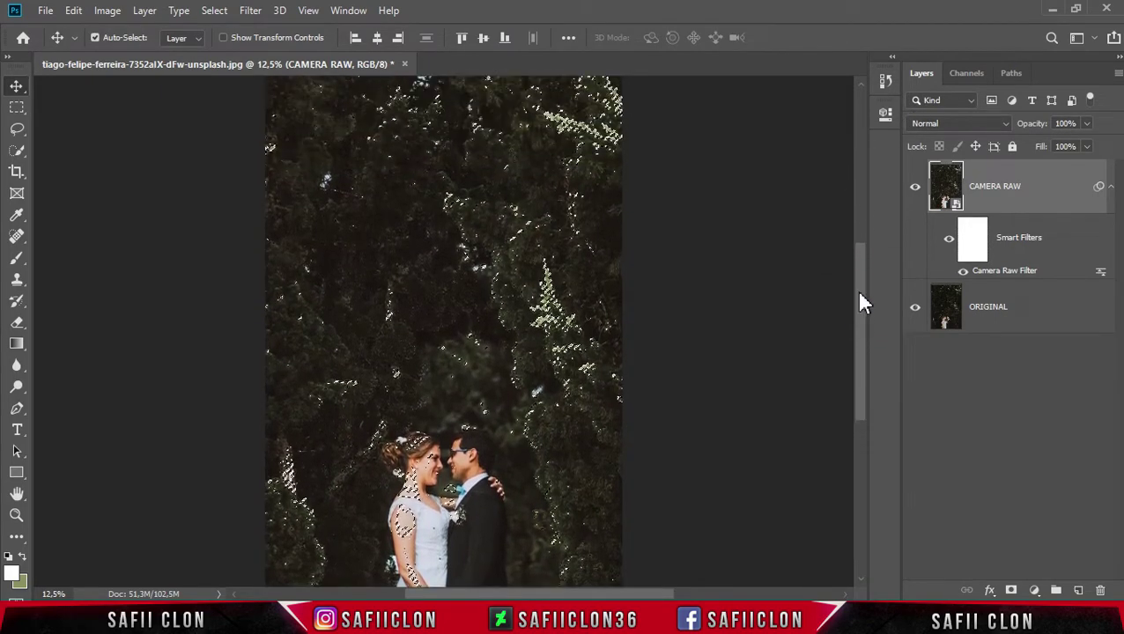
{"action": "left_click", "coordinate": [1076, 592]}
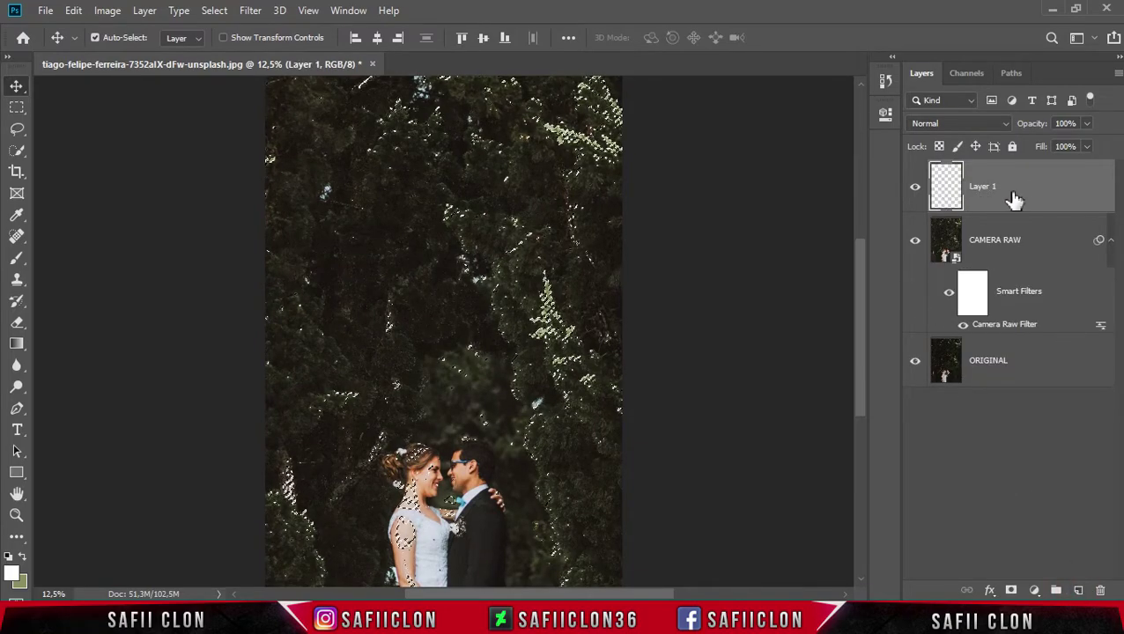
{"action": "double_click", "coordinate": [984, 186]}
{"action": "type", "text": "WHITE"}
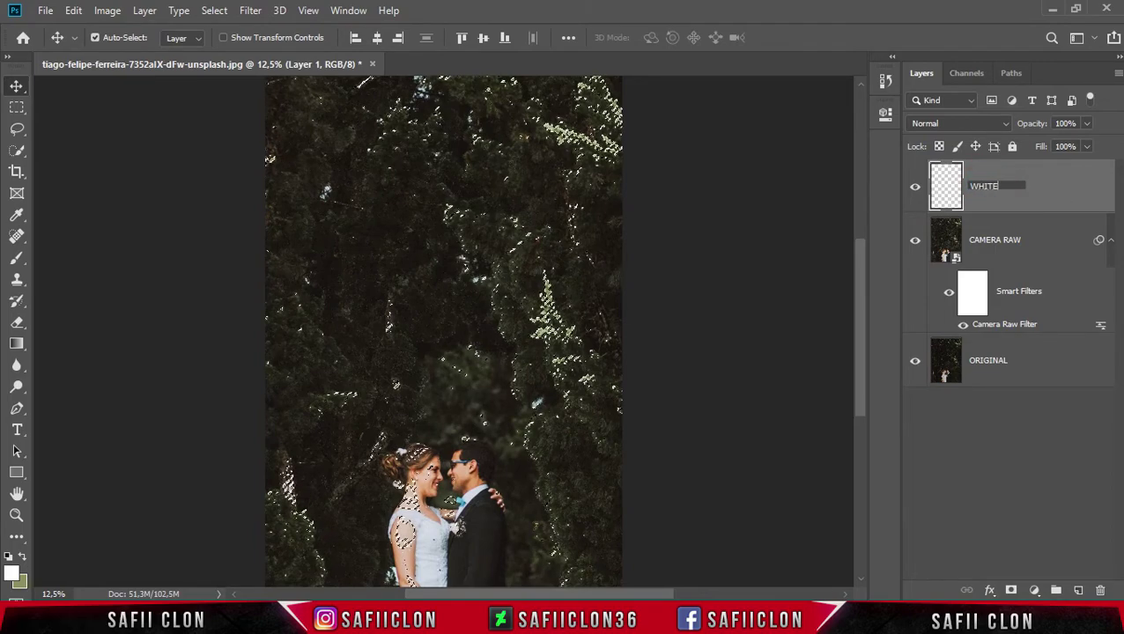
{"action": "left_click", "coordinate": [1060, 191]}
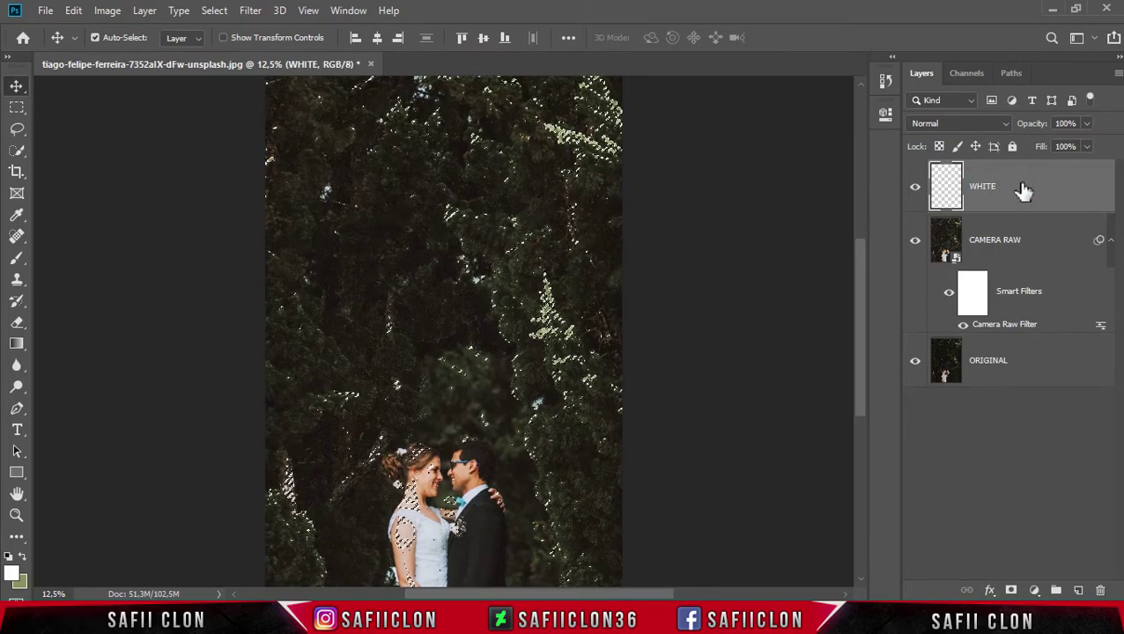
Choose the Brush Tool with an enlarged Soft Round preset
{"action": "left_click", "coordinate": [16, 259]}
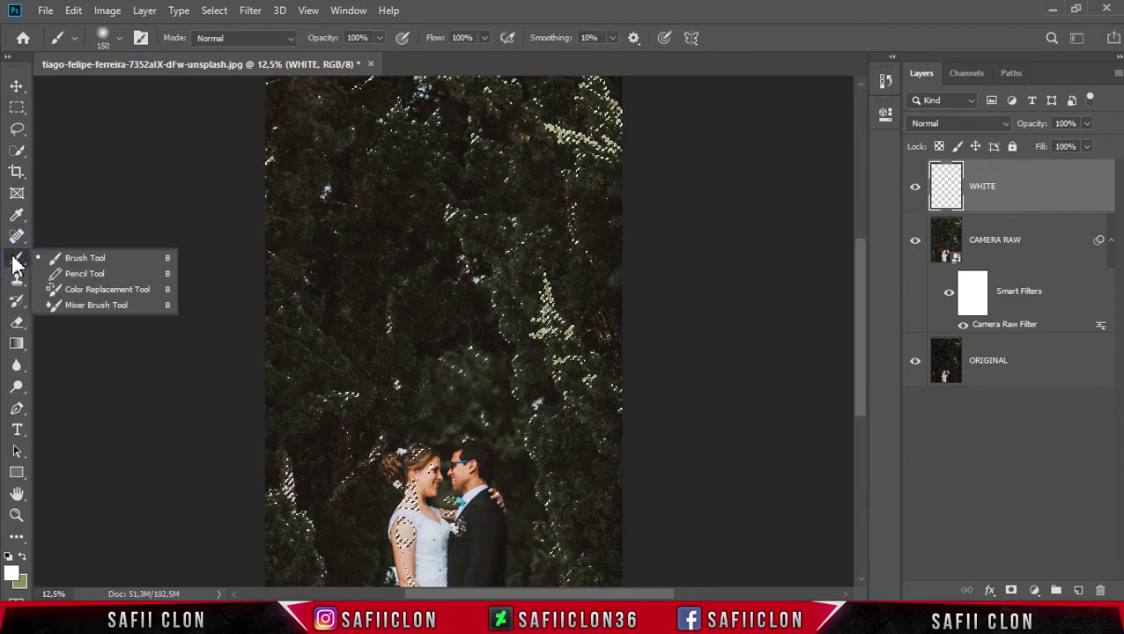
{"action": "left_click", "coordinate": [77, 259]}
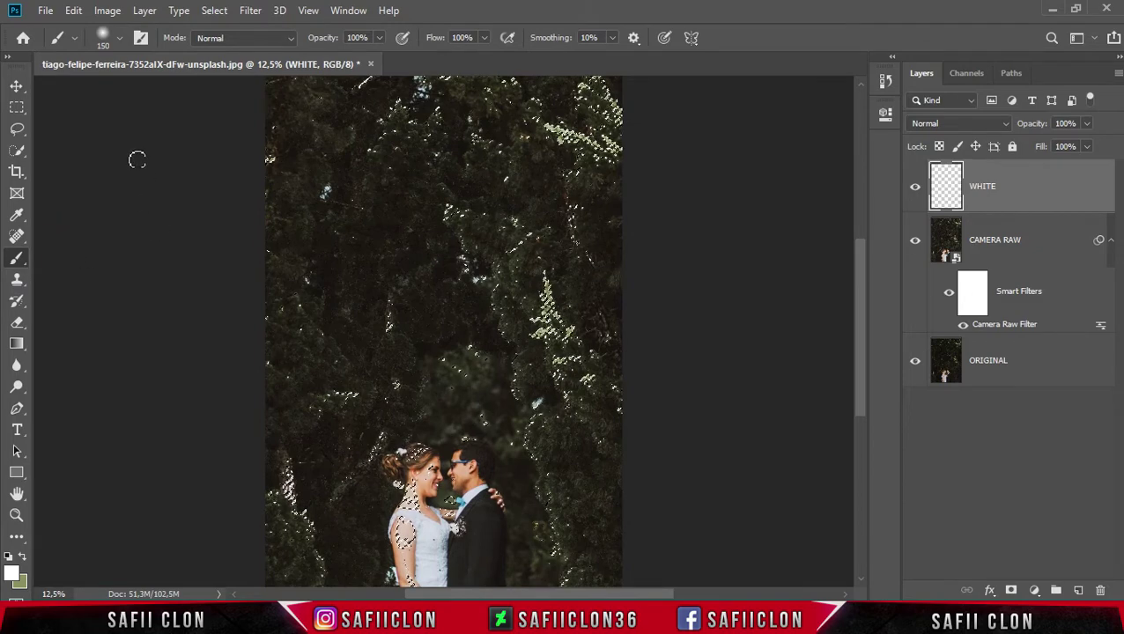
{"action": "left_click", "coordinate": [118, 41]}
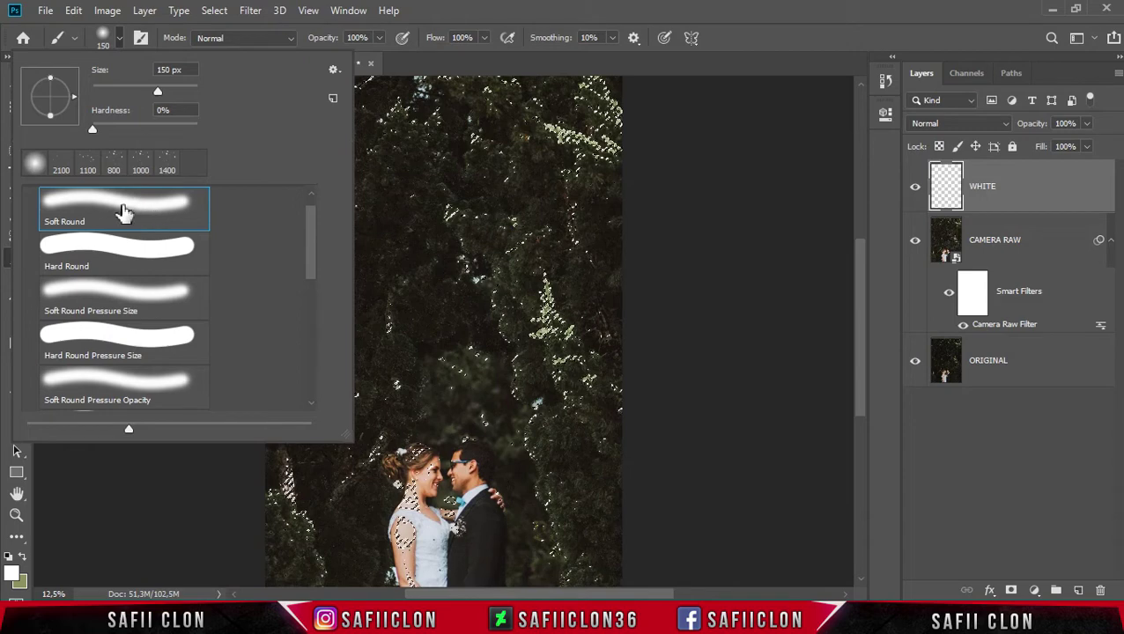
{"action": "left_click", "coordinate": [101, 203]}
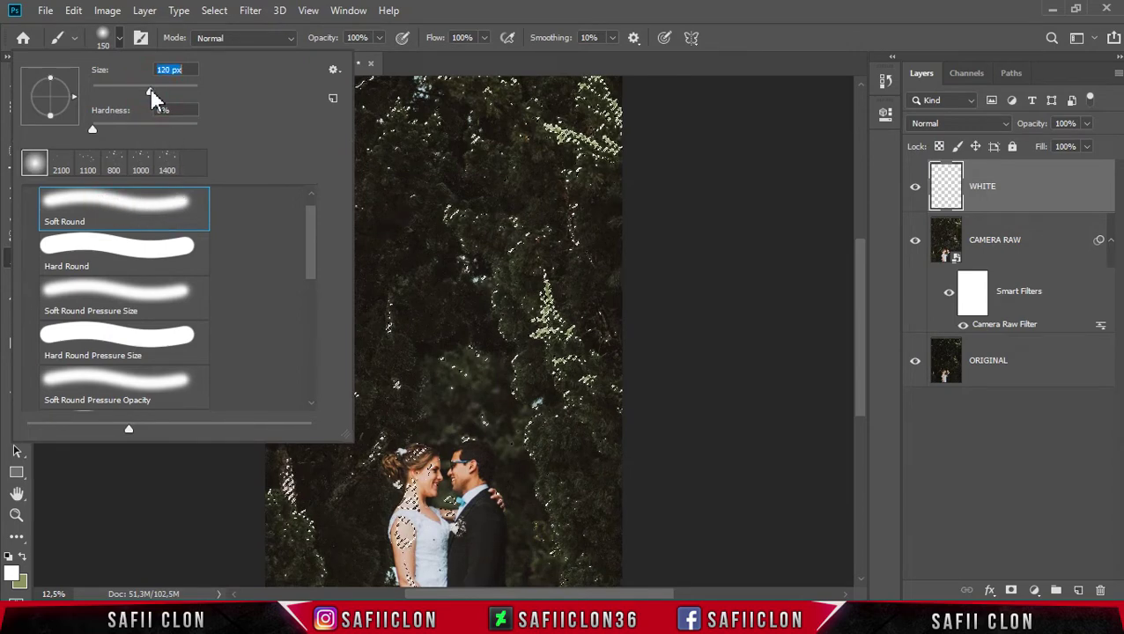
{"action": "left_click", "coordinate": [120, 40]}
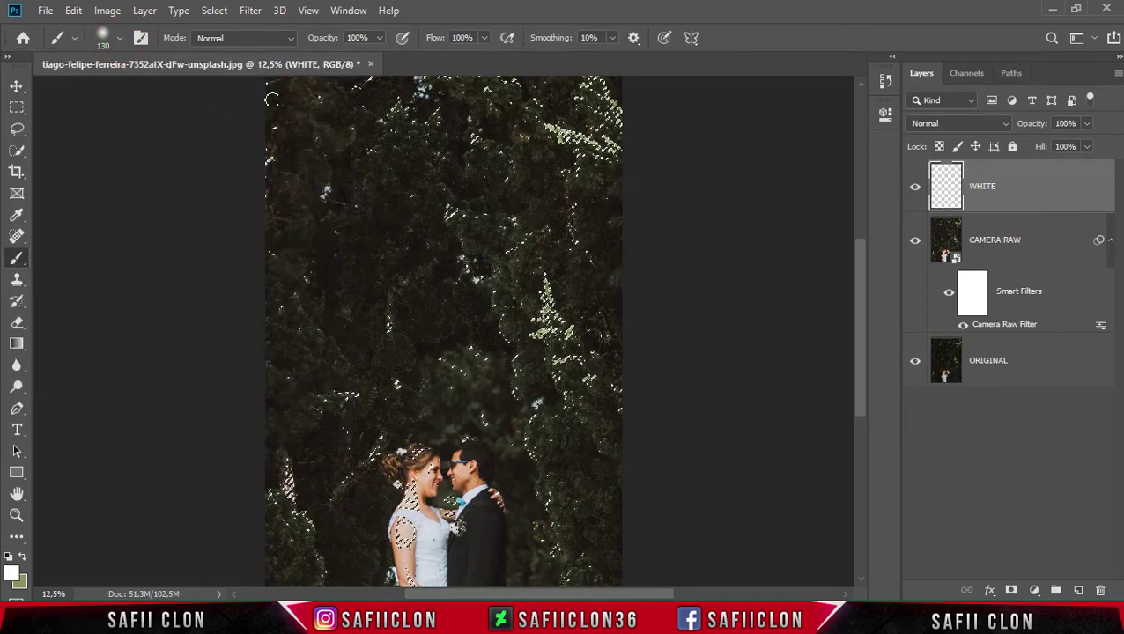
{"action": "left_click", "coordinate": [378, 38]}
{"action": "left_click", "coordinate": [379, 40]}
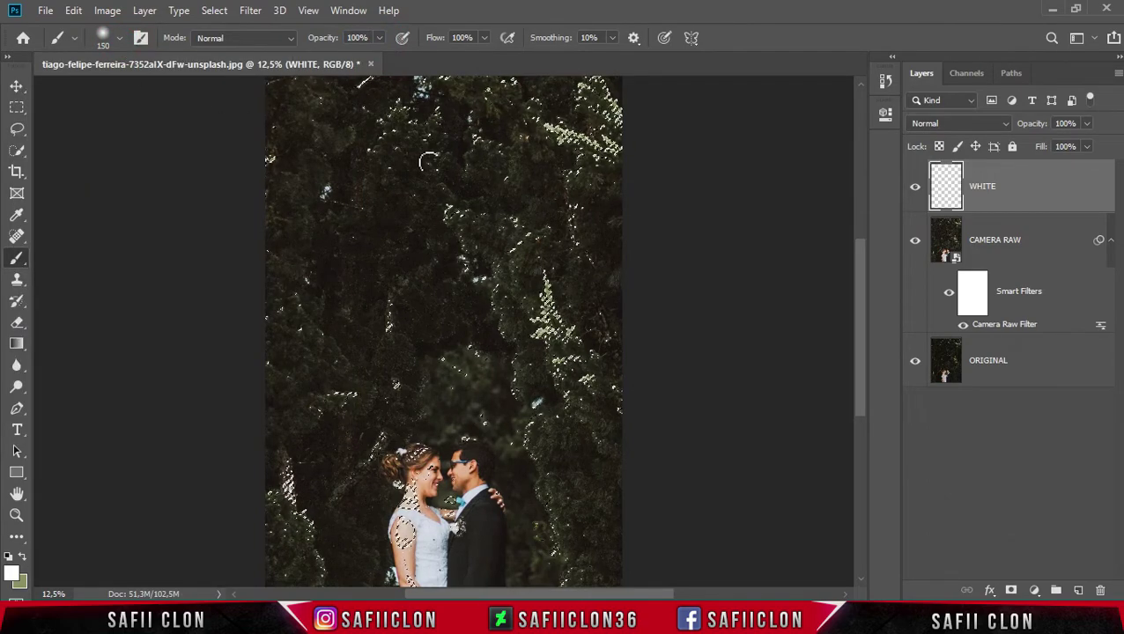
{"action": "key", "text": "bracketright"}
{"action": "key", "text": "bracketright"}
{"action": "key", "text": "bracketright"}
{"action": "key", "text": "bracketright"}
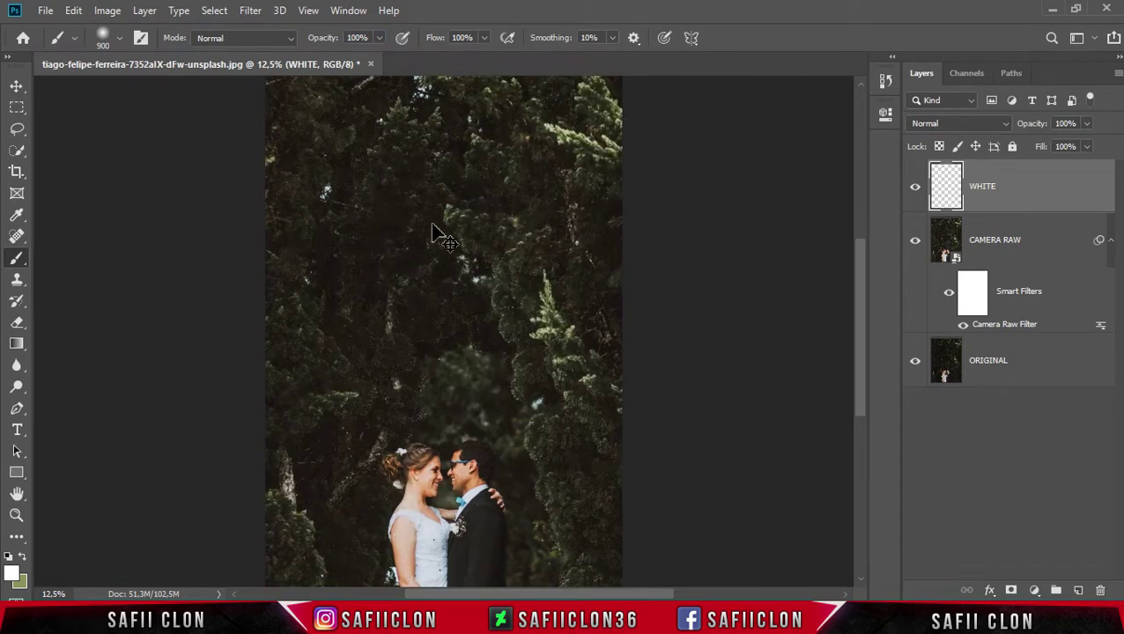
Set the foreground colour to white and paint across the top and right-hand trees
{"action": "key", "text": "ctrl+minus"}
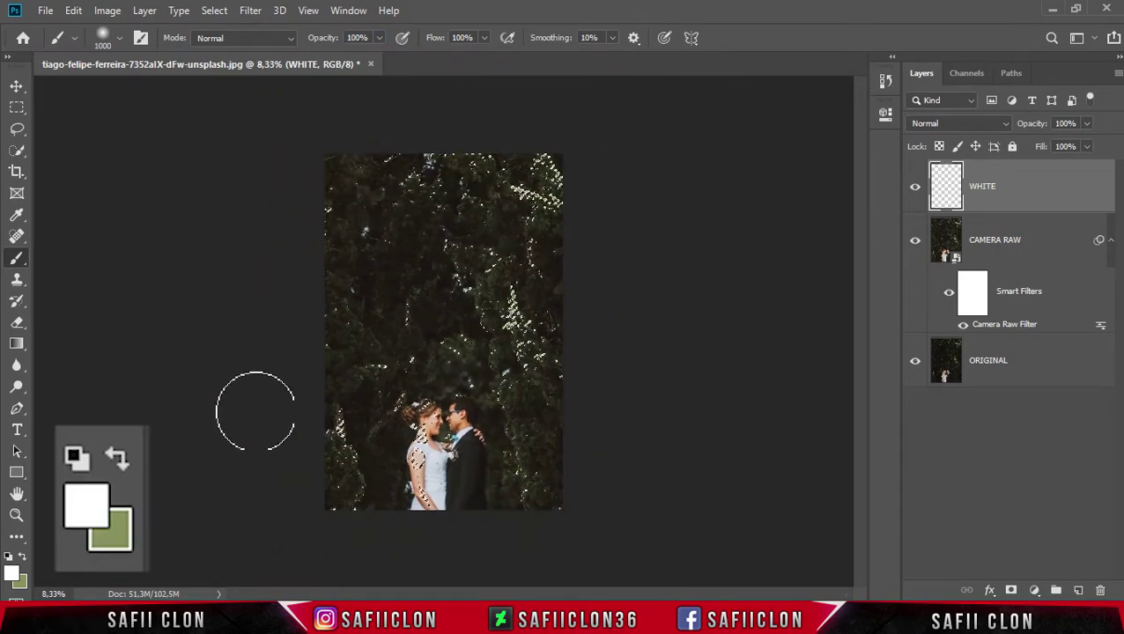
{"action": "left_click", "coordinate": [13, 577]}
{"action": "left_click_drag", "start_coordinate": [386, 161], "coordinate": [337, 107]}
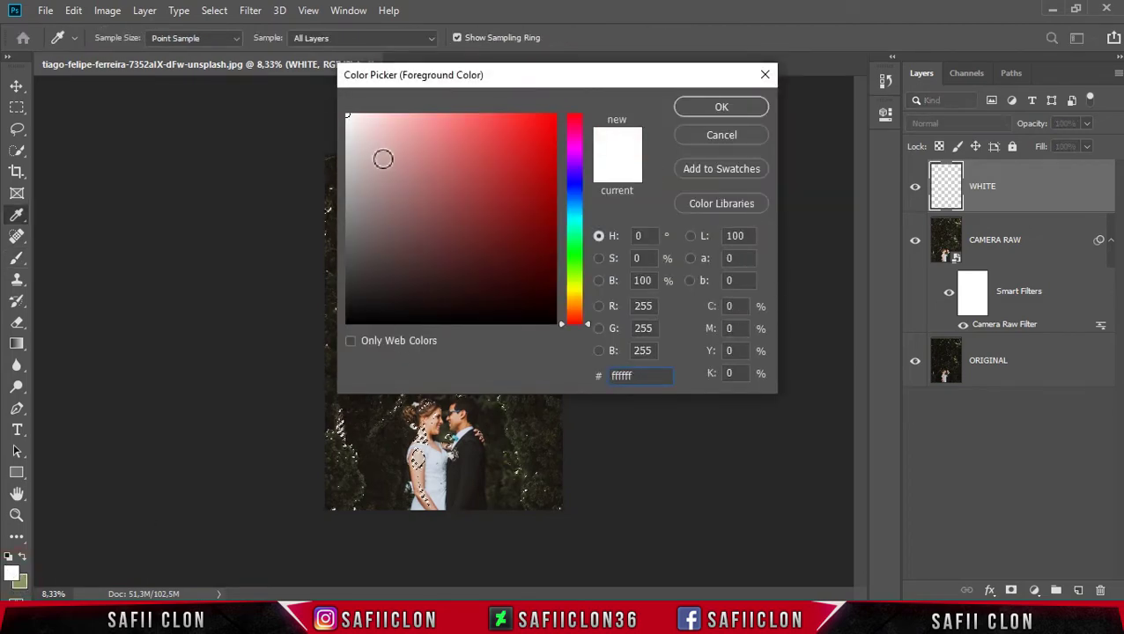
{"action": "left_click", "coordinate": [709, 107]}
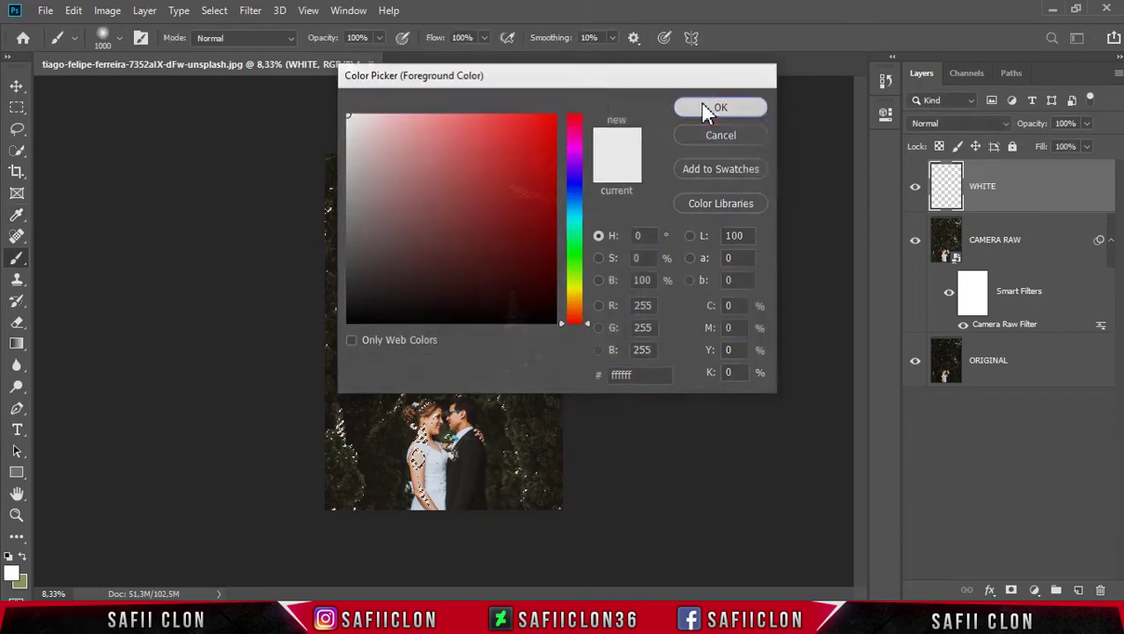
{"action": "left_click_drag", "start_coordinate": [352, 163], "coordinate": [525, 245]}
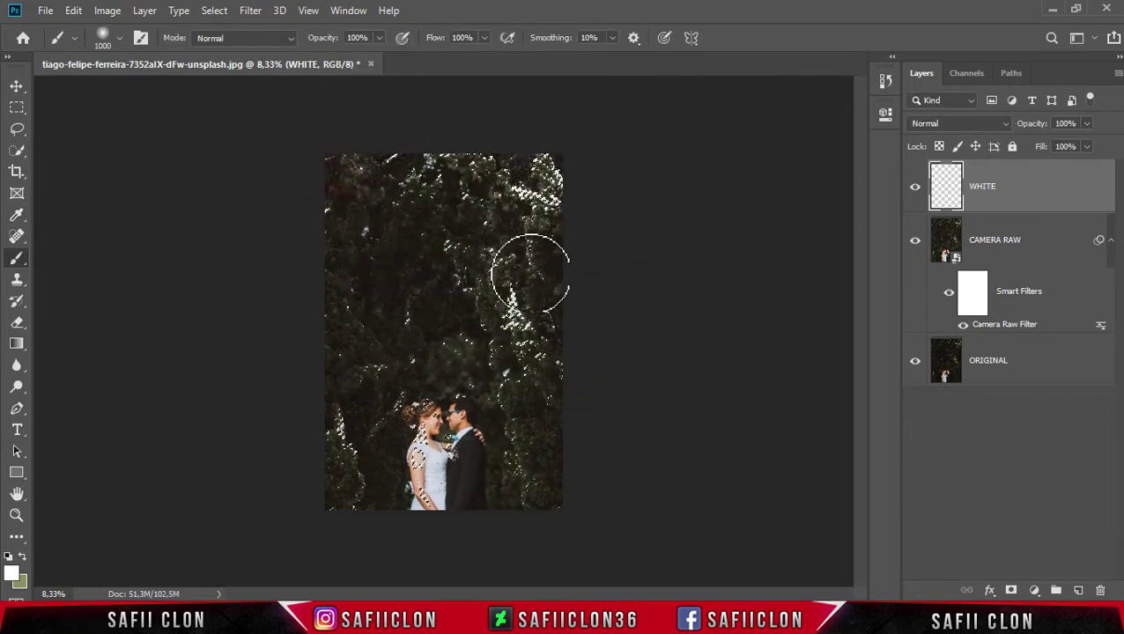
{"action": "mouse_move", "coordinate": [530, 273]}
{"action": "left_mouse_down"}
{"action": "mouse_move", "coordinate": [544, 509]}
{"action": "mouse_move", "coordinate": [409, 276]}
{"action": "mouse_move", "coordinate": [334, 289]}
{"action": "mouse_move", "coordinate": [409, 125]}
{"action": "mouse_move", "coordinate": [347, 431]}
{"action": "mouse_move", "coordinate": [358, 446]}
{"action": "mouse_move", "coordinate": [321, 278]}
{"action": "mouse_move", "coordinate": [476, 389]}
{"action": "mouse_move", "coordinate": [514, 509]}
{"action": "mouse_move", "coordinate": [446, 346]}
{"action": "mouse_move", "coordinate": [565, 317]}
{"action": "left_mouse_up"}
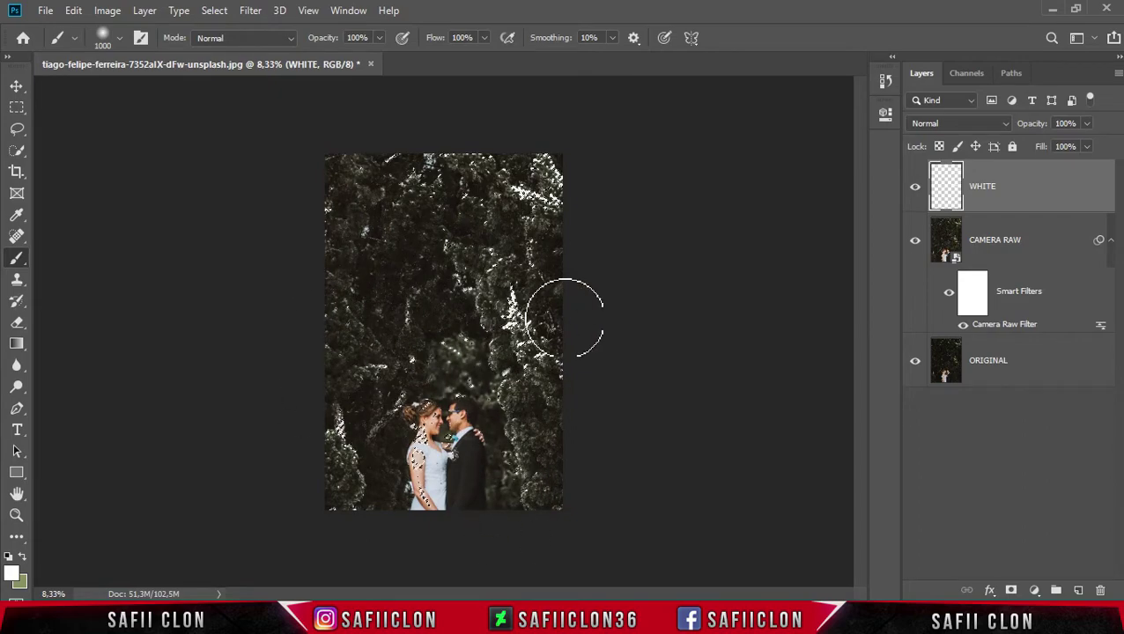
Lower the brush opacity to 36% and make the brush slightly smaller
{"action": "key", "text": "ctrl+plus"}
{"action": "key", "text": "bracketleft"}
{"action": "key", "text": "bracketleft"}
{"action": "key", "text": "bracketleft"}
{"action": "key", "text": "bracketleft"}
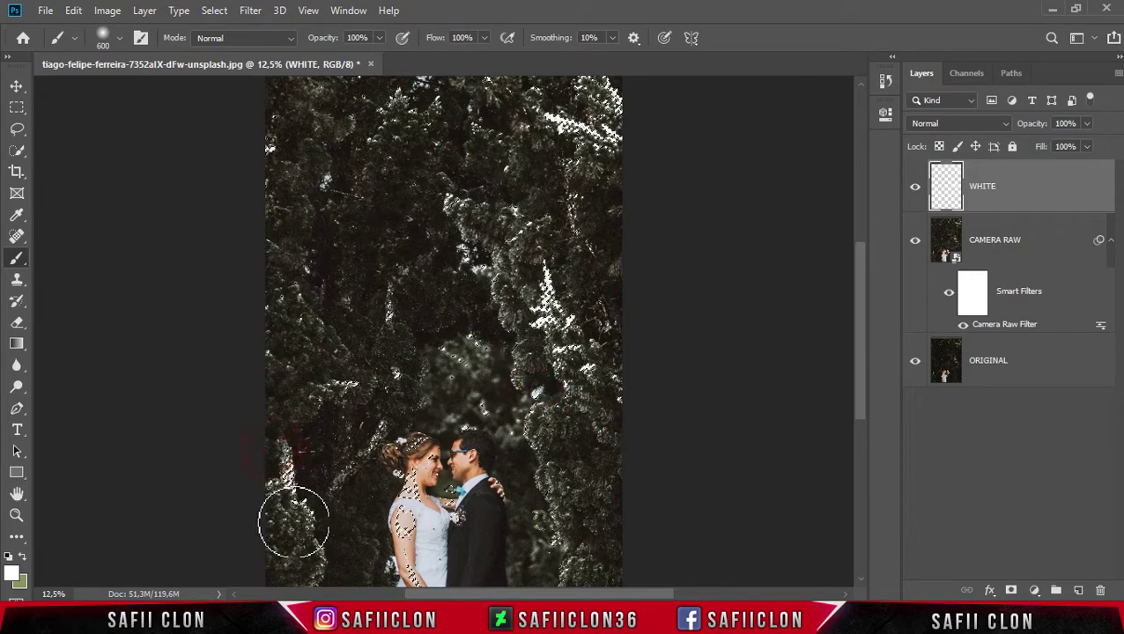
{"action": "left_click", "coordinate": [379, 38]}
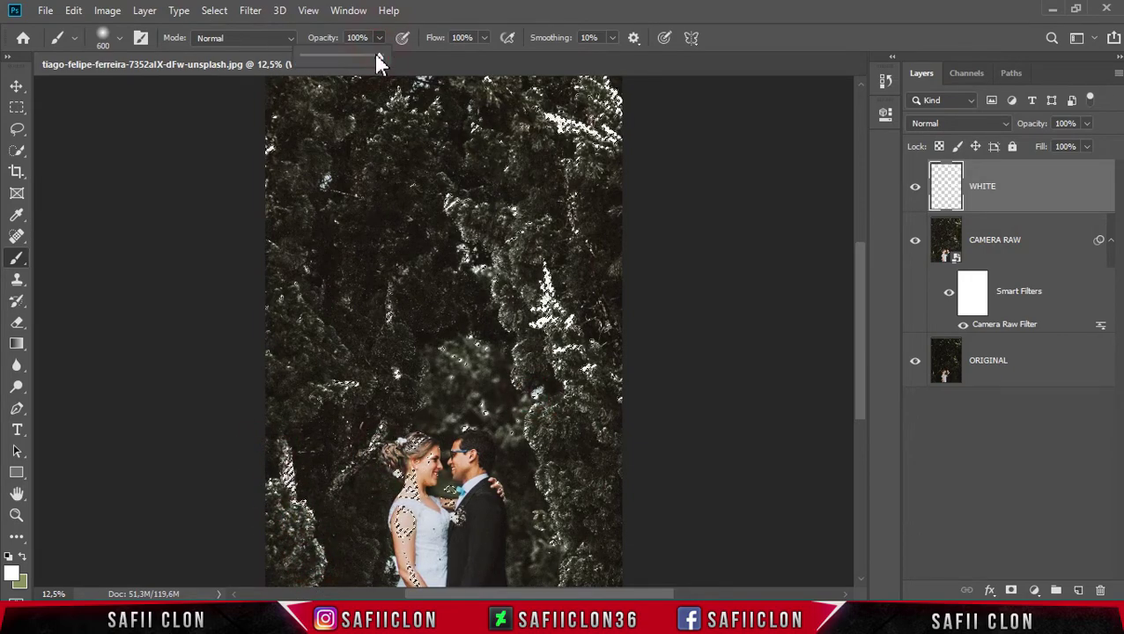
{"action": "left_click_drag", "start_coordinate": [342, 60], "coordinate": [330, 60]}
{"action": "scroll", "coordinate": [582, 494], "scroll_direction": "down", "scroll_amount": 2}
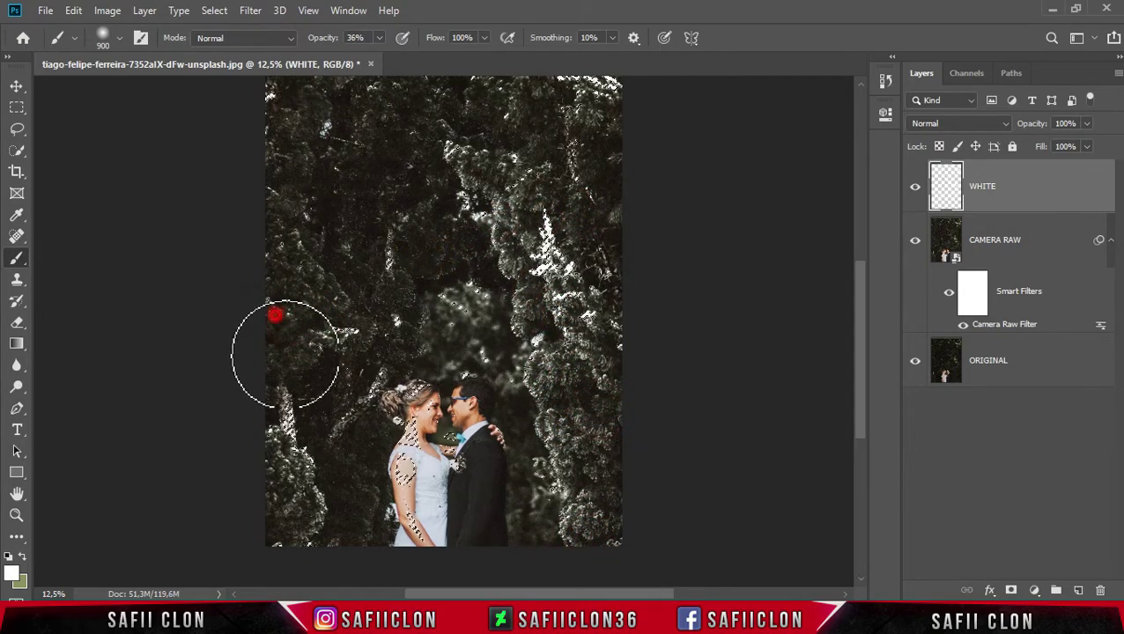
Paint soft snow up the left tree, the right-side trees and the foliage beside the bride
{"action": "key", "text": "bracketleft"}
{"action": "key", "text": "bracketleft"}
{"action": "key", "text": "bracketleft"}
{"action": "key", "text": "bracketleft"}
{"action": "left_click_drag", "start_coordinate": [389, 539], "coordinate": [295, 393]}
{"action": "key", "text": "bracketright"}
{"action": "key", "text": "bracketright"}
{"action": "key", "text": "bracketright"}
{"action": "mouse_move", "coordinate": [295, 393]}
{"action": "left_mouse_down"}
{"action": "mouse_move", "coordinate": [495, 296]}
{"action": "mouse_move", "coordinate": [281, 238]}
{"action": "left_mouse_up"}
{"action": "left_click_drag", "start_coordinate": [863, 378], "coordinate": [863, 339]}
{"action": "key", "text": "bracketright"}
{"action": "key", "text": "bracketright"}
{"action": "key", "text": "bracketright"}
{"action": "scroll", "coordinate": [651, 454], "scroll_direction": "down", "scroll_amount": 3}
{"action": "key", "text": "bracketleft"}
{"action": "key", "text": "bracketleft"}
{"action": "key", "text": "bracketleft"}
{"action": "left_click_drag", "start_coordinate": [509, 395], "coordinate": [531, 537]}
{"action": "key", "text": "bracketright"}
{"action": "key", "text": "bracketright"}
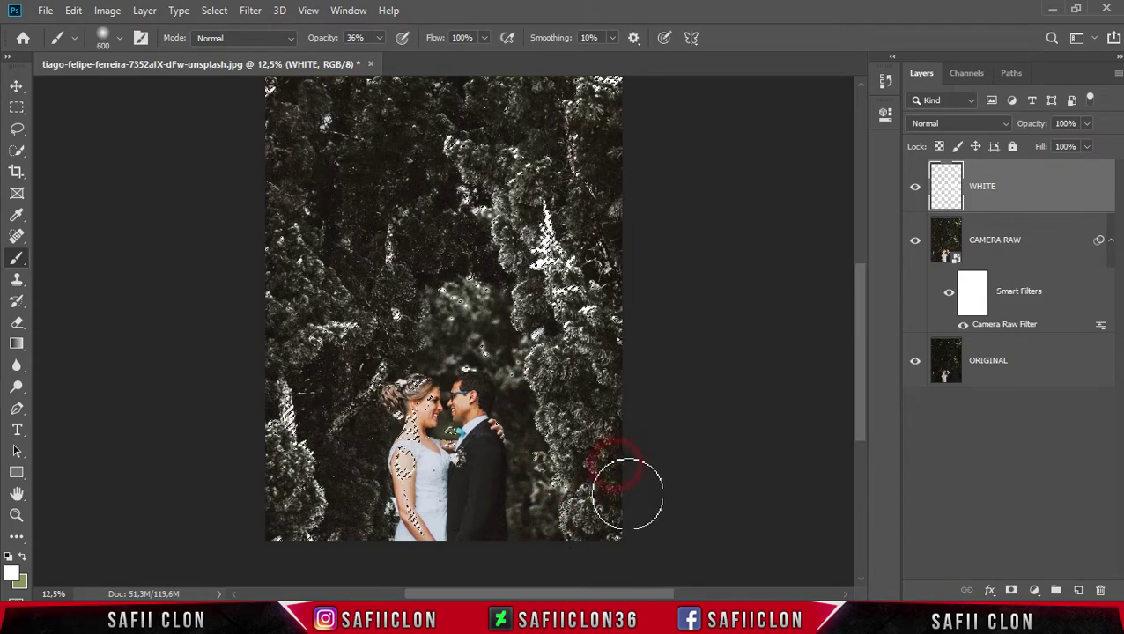
{"action": "left_click_drag", "start_coordinate": [537, 290], "coordinate": [547, 439]}
{"action": "left_click_drag", "start_coordinate": [600, 414], "coordinate": [601, 546]}
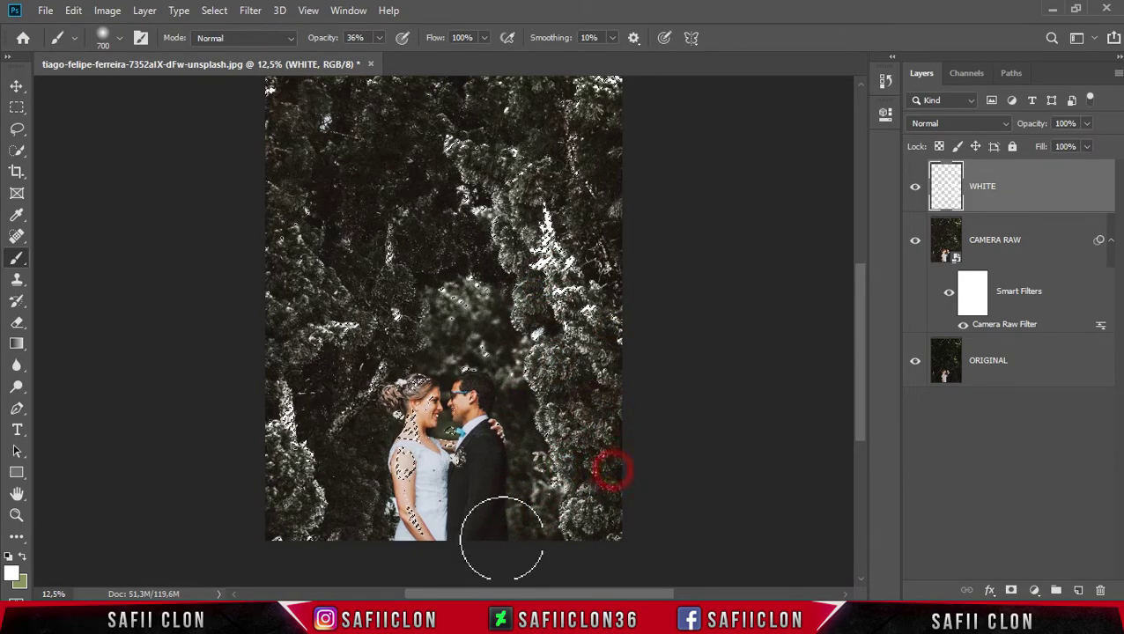
{"action": "mouse_move", "coordinate": [313, 546]}
{"action": "left_mouse_down"}
{"action": "mouse_move", "coordinate": [352, 439]}
{"action": "mouse_move", "coordinate": [339, 231]}
{"action": "mouse_move", "coordinate": [275, 201]}
{"action": "left_mouse_up"}
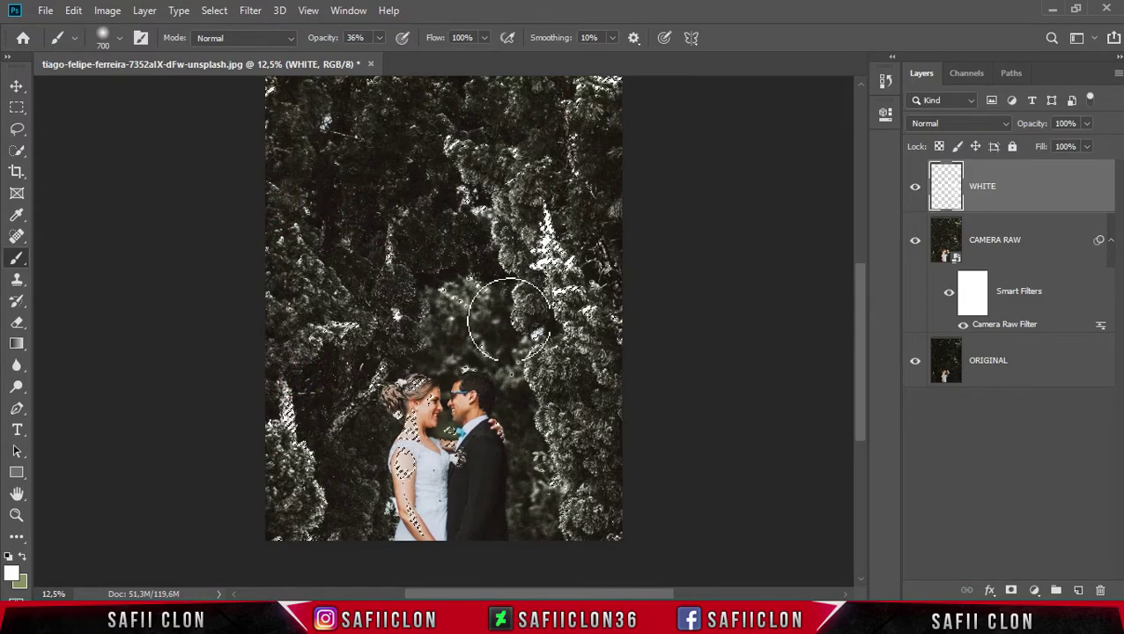
Zoom to 25% and toggle the WHITE layer off and on to compare the snow
{"action": "key", "text": "ctrl+plus"}
{"action": "key", "text": "ctrl+plus"}
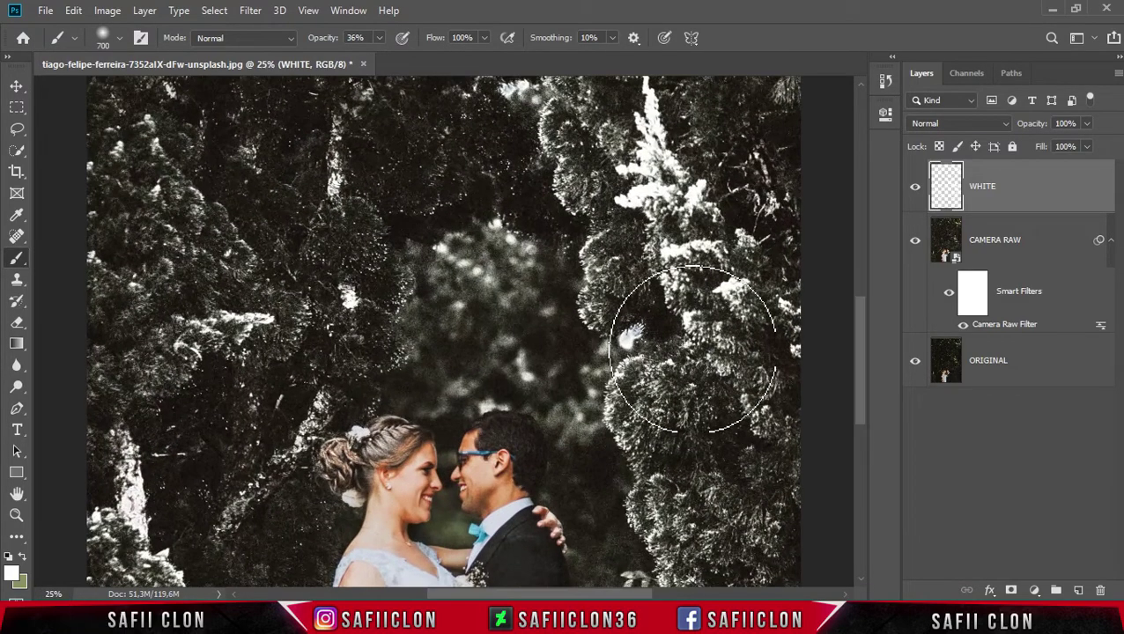
{"action": "scroll", "coordinate": [695, 362], "scroll_direction": "down", "scroll_amount": 2}
{"action": "scroll", "coordinate": [691, 362], "scroll_direction": "down", "scroll_amount": 1}
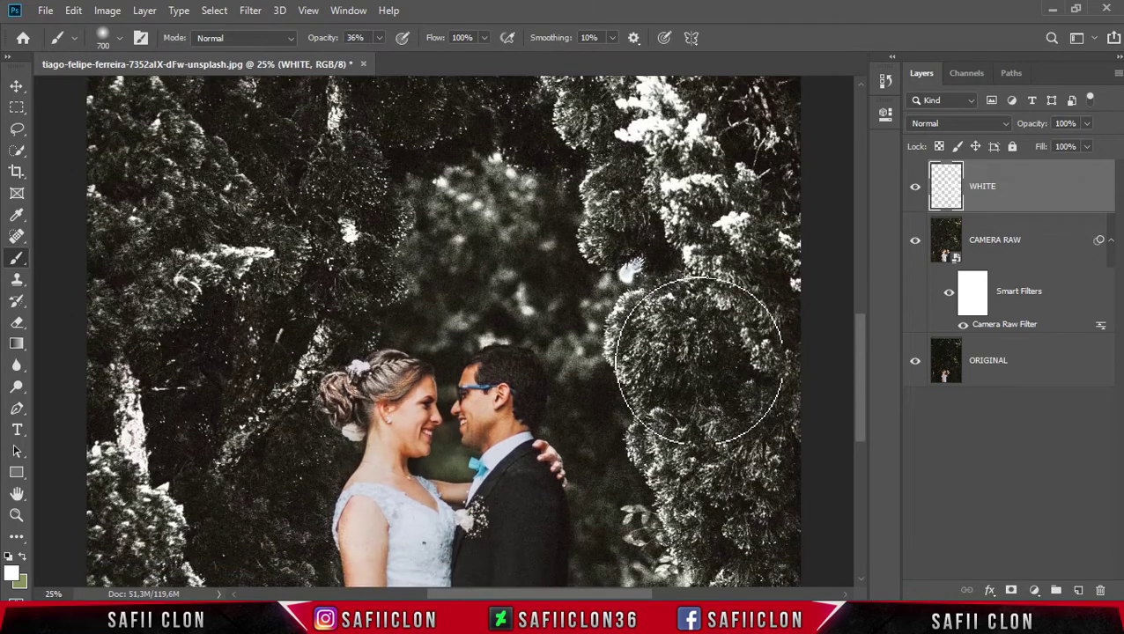
{"action": "scroll", "coordinate": [759, 337], "scroll_direction": "down", "scroll_amount": 1}
{"action": "left_click", "coordinate": [915, 188]}
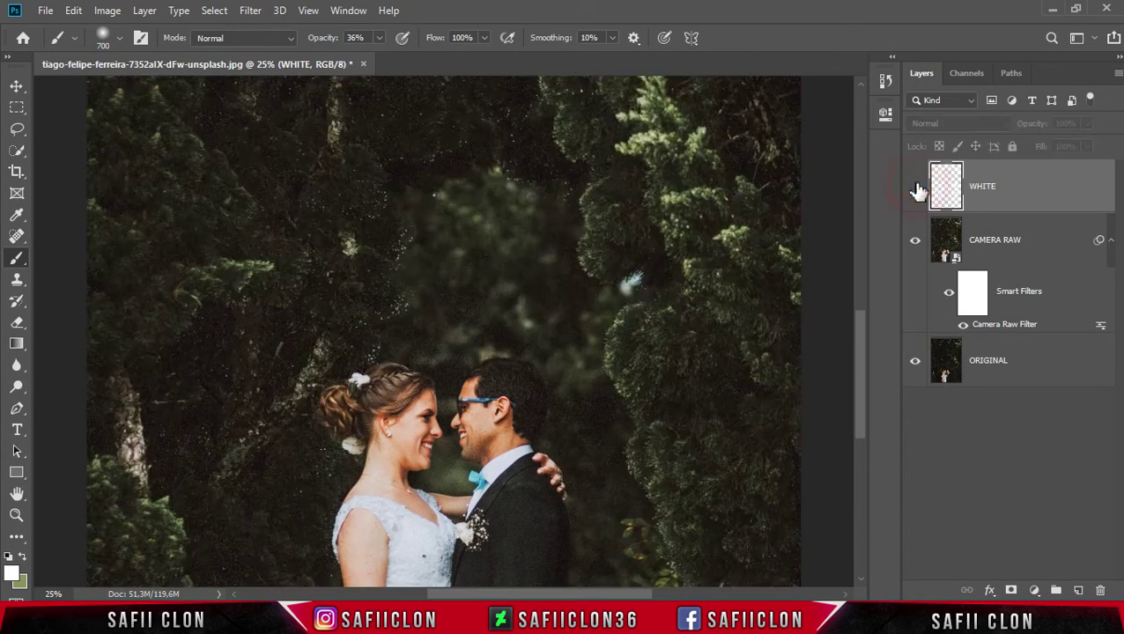
{"action": "left_click", "coordinate": [916, 188]}
{"action": "left_click", "coordinate": [915, 187]}
{"action": "scroll", "coordinate": [840, 238], "scroll_direction": "down", "scroll_amount": 1}
{"action": "scroll", "coordinate": [840, 238], "scroll_direction": "down", "scroll_amount": 2}
{"action": "scroll", "coordinate": [840, 237], "scroll_direction": "down", "scroll_amount": 2}
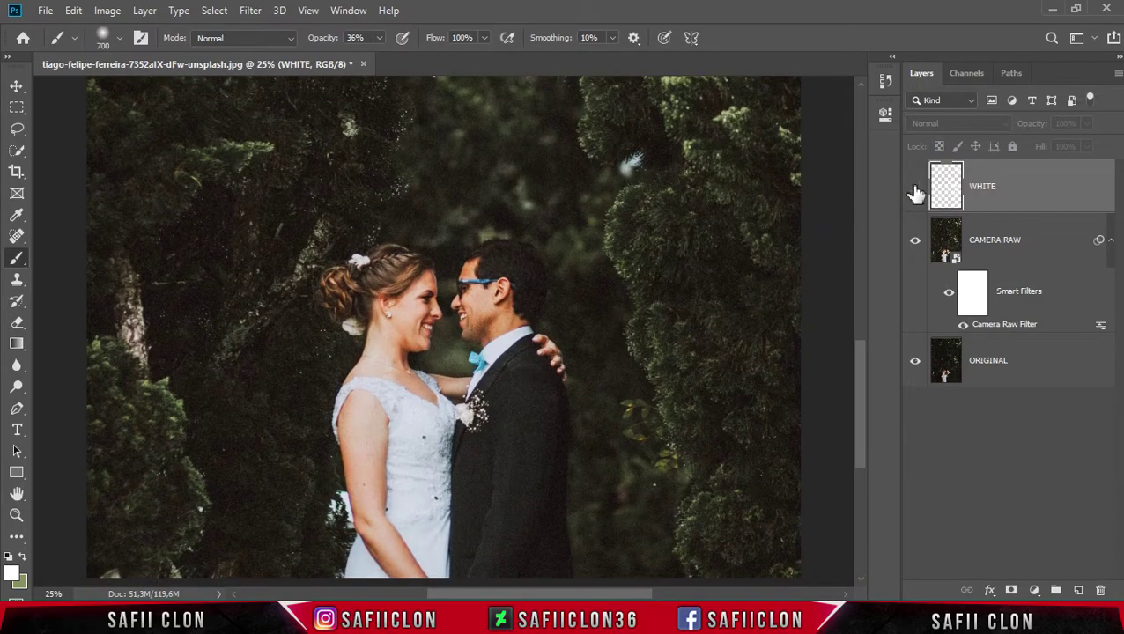
{"action": "left_click", "coordinate": [915, 189]}
{"action": "left_click", "coordinate": [916, 189]}
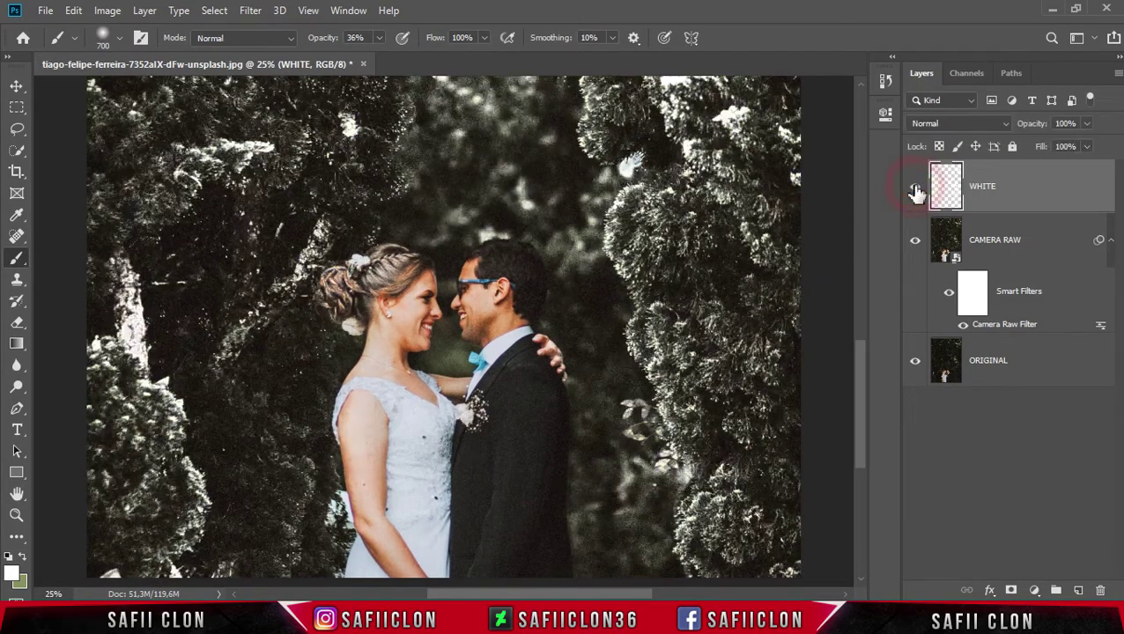
{"action": "left_click", "coordinate": [915, 190]}
{"action": "left_click", "coordinate": [915, 189]}
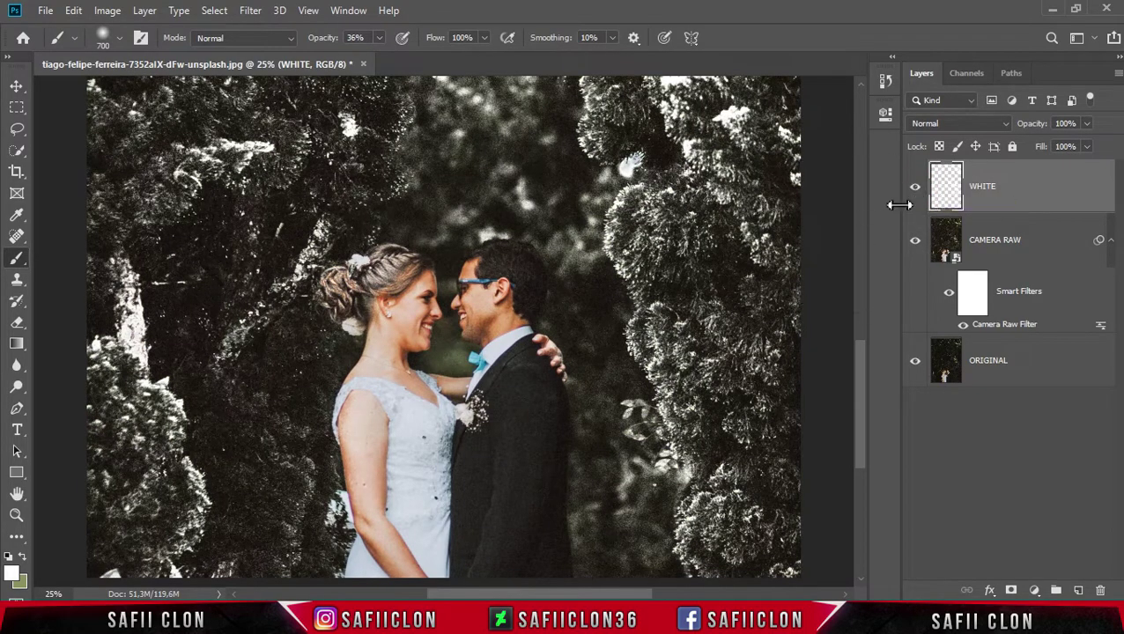
Add a layer mask to WHITE and set a soft round brush at 63% opacity
{"action": "left_click", "coordinate": [1011, 592]}
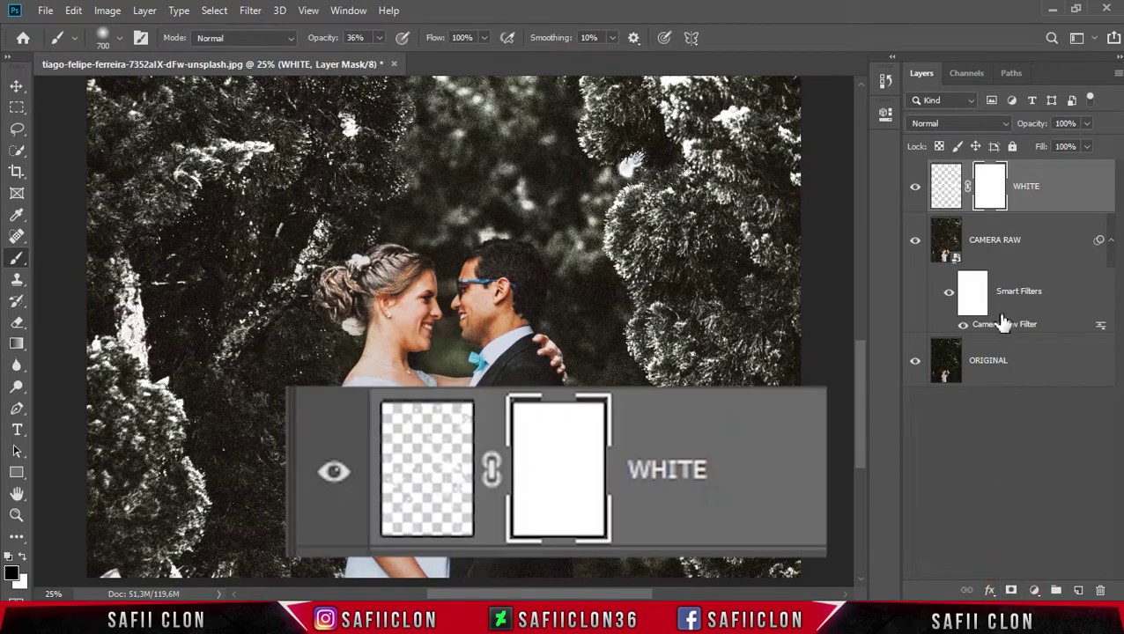
{"action": "left_click", "coordinate": [990, 188]}
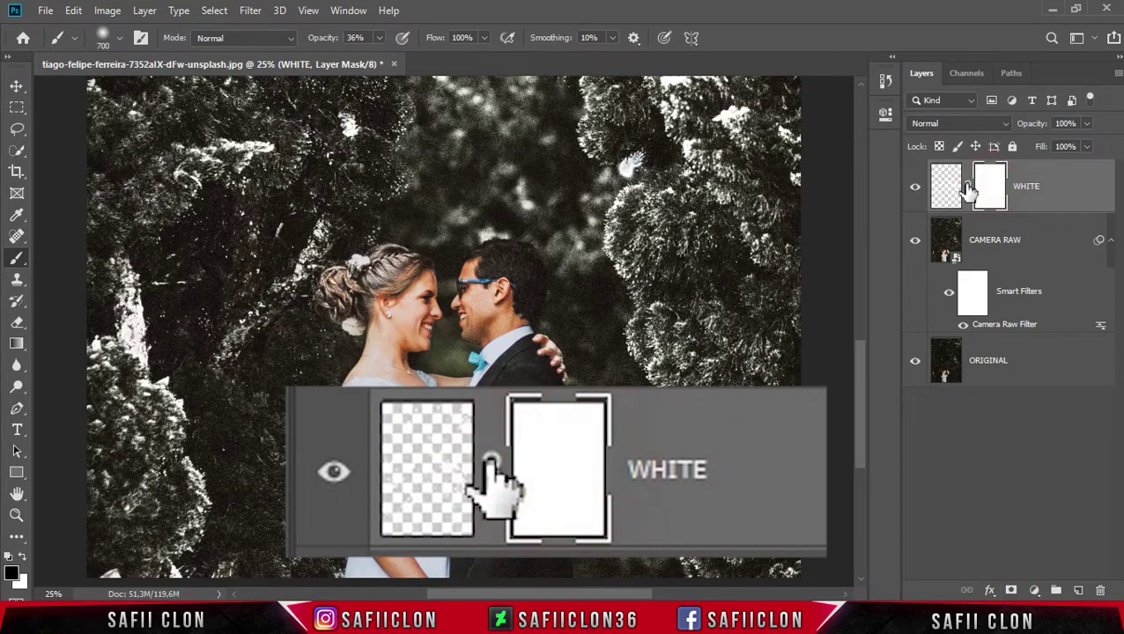
{"action": "right_click", "coordinate": [16, 261]}
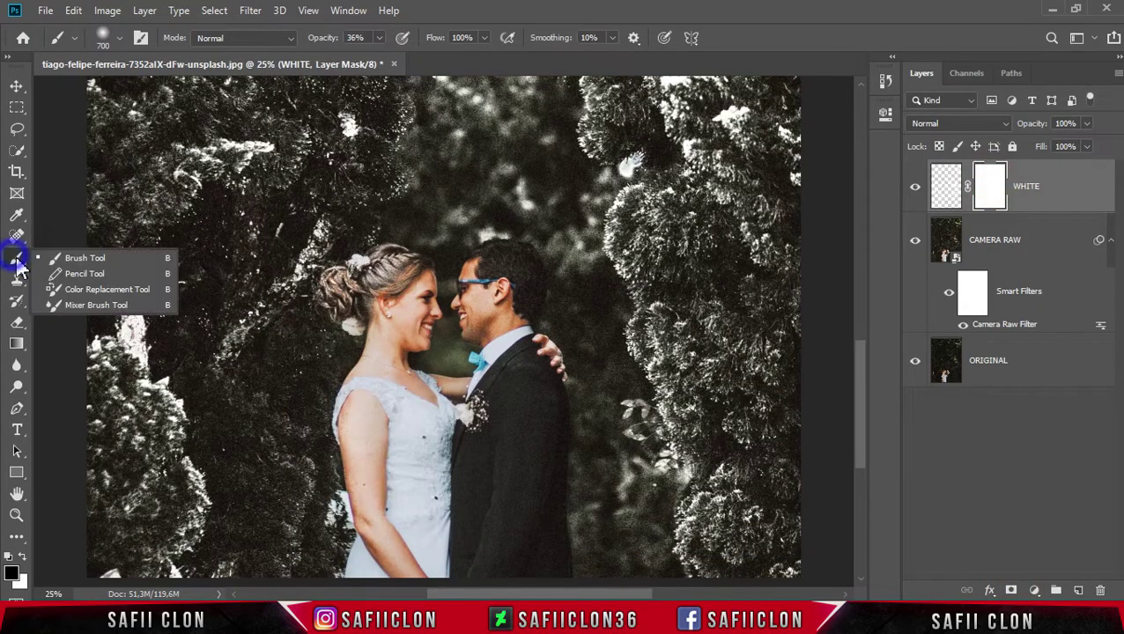
{"action": "left_click", "coordinate": [99, 261]}
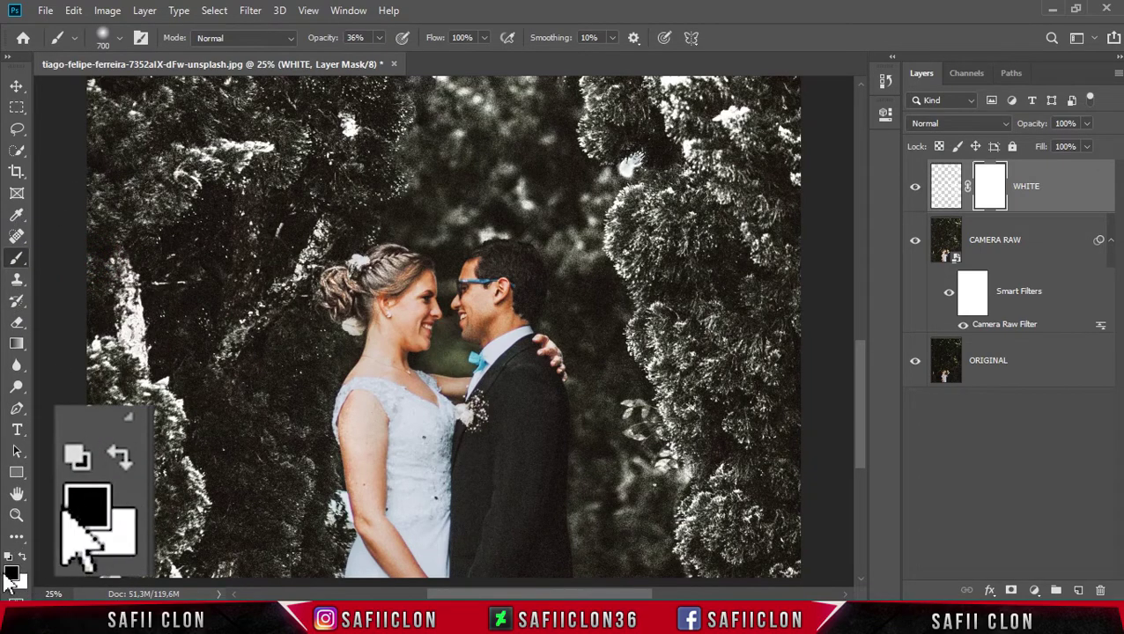
{"action": "left_click", "coordinate": [118, 38]}
{"action": "left_click", "coordinate": [100, 195]}
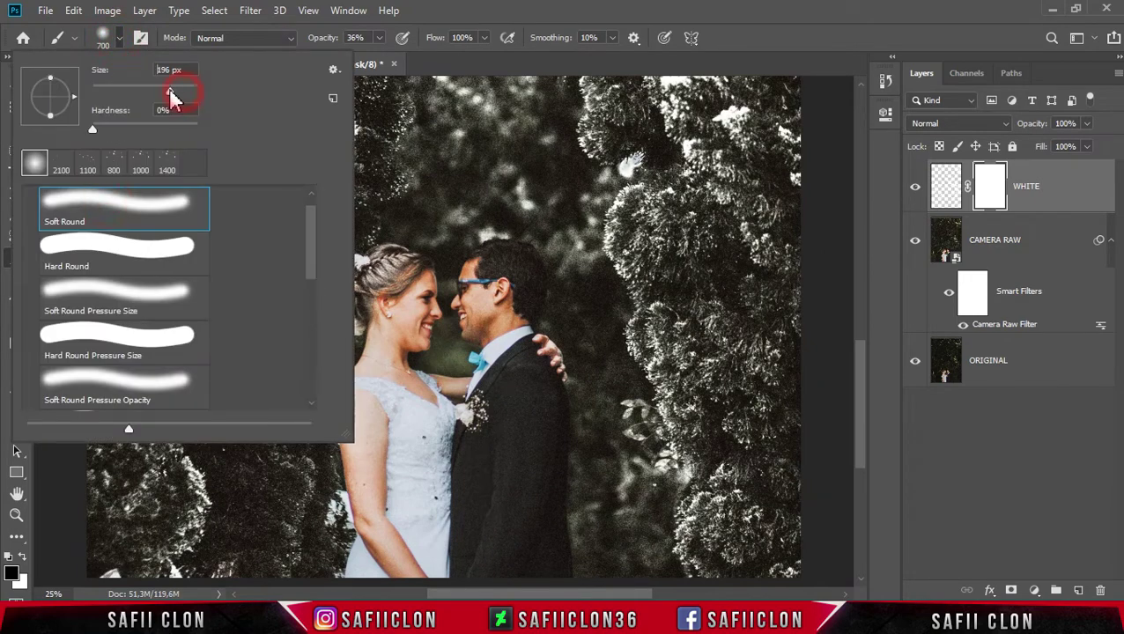
{"action": "left_click", "coordinate": [117, 38]}
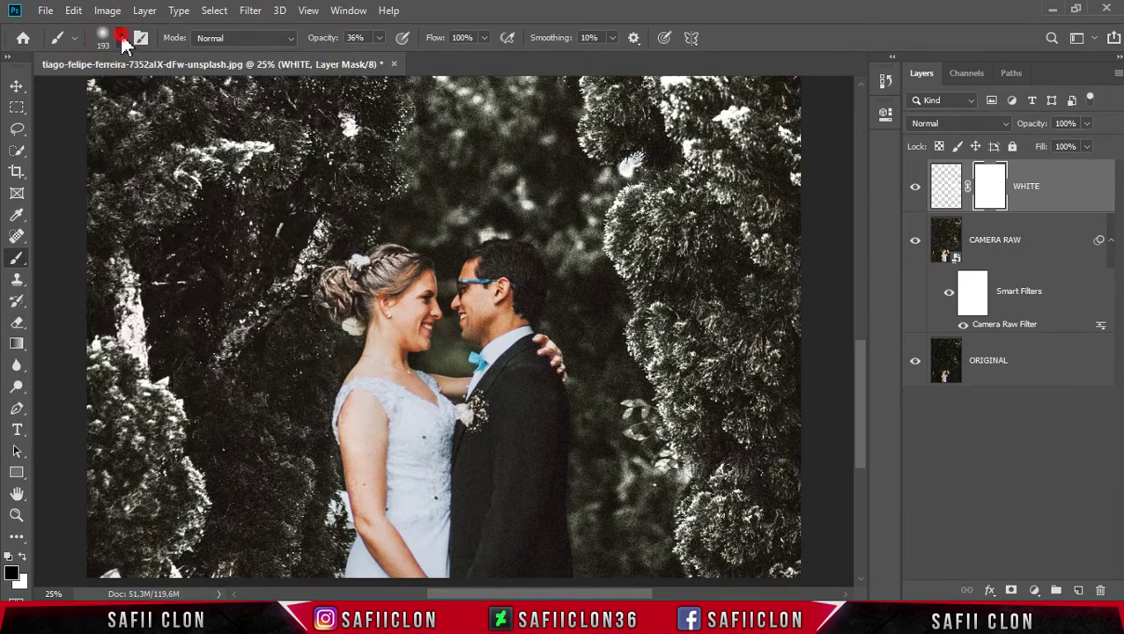
{"action": "left_click", "coordinate": [379, 38]}
{"action": "left_click_drag", "start_coordinate": [378, 53], "coordinate": [402, 62]}
Mask the snow off the groom and bride, then toggle WHITE to compare
{"action": "mouse_move", "coordinate": [514, 366]}
{"action": "left_mouse_down"}
{"action": "mouse_move", "coordinate": [525, 361]}
{"action": "mouse_move", "coordinate": [548, 458]}
{"action": "left_mouse_up"}
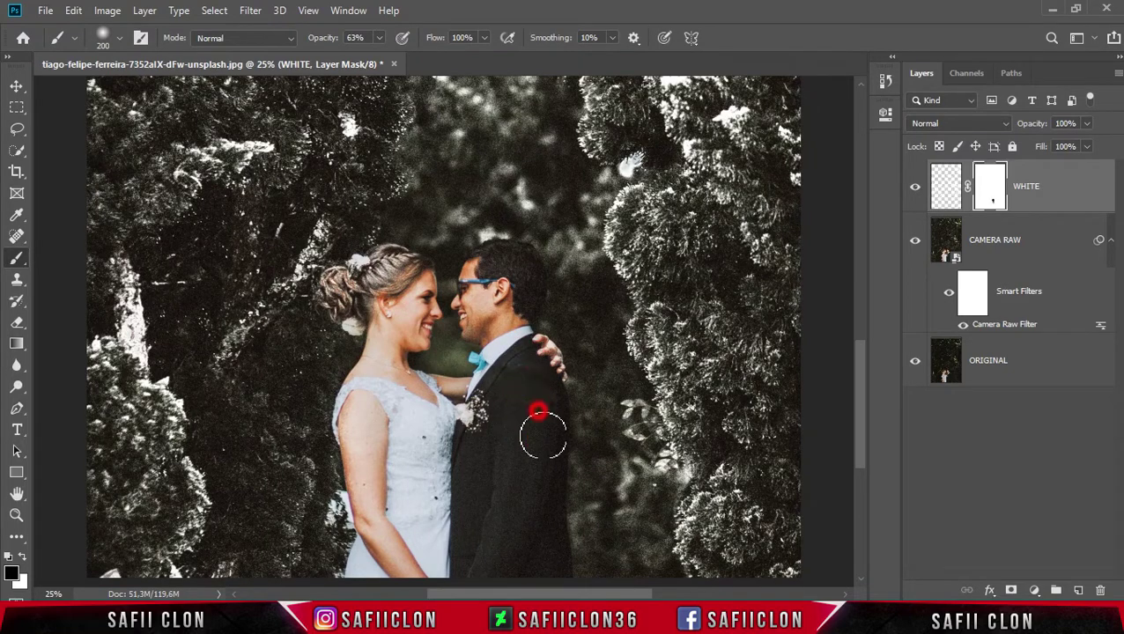
{"action": "mouse_move", "coordinate": [462, 541]}
{"action": "left_mouse_down"}
{"action": "mouse_move", "coordinate": [376, 509]}
{"action": "mouse_move", "coordinate": [476, 444]}
{"action": "mouse_move", "coordinate": [514, 371]}
{"action": "left_mouse_up"}
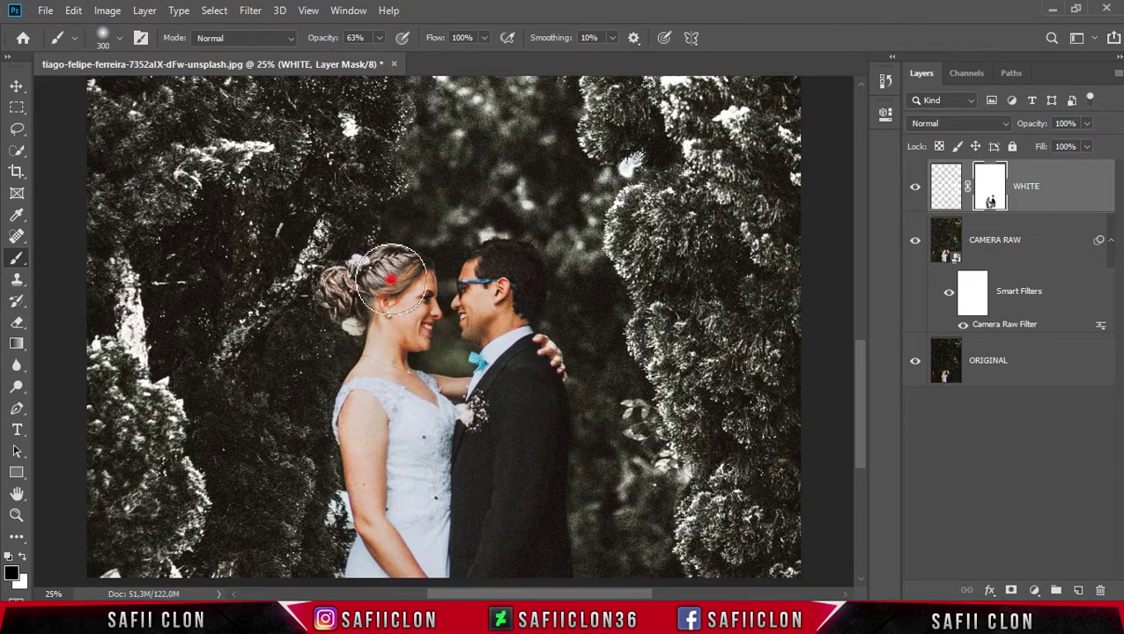
{"action": "left_click", "coordinate": [915, 186]}
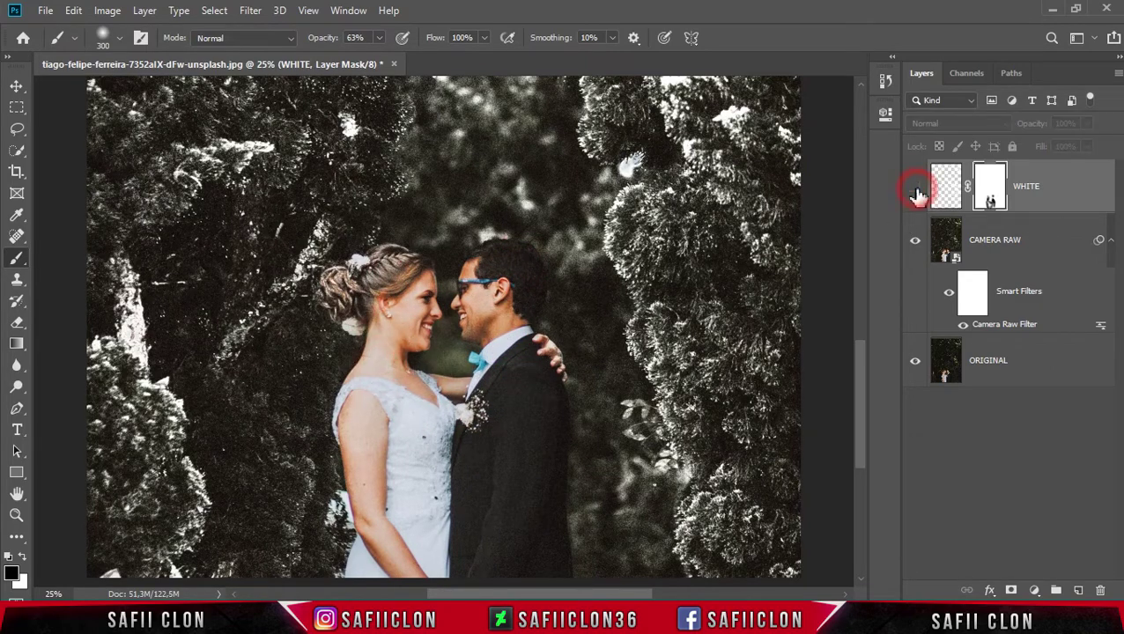
{"action": "left_click", "coordinate": [915, 187]}
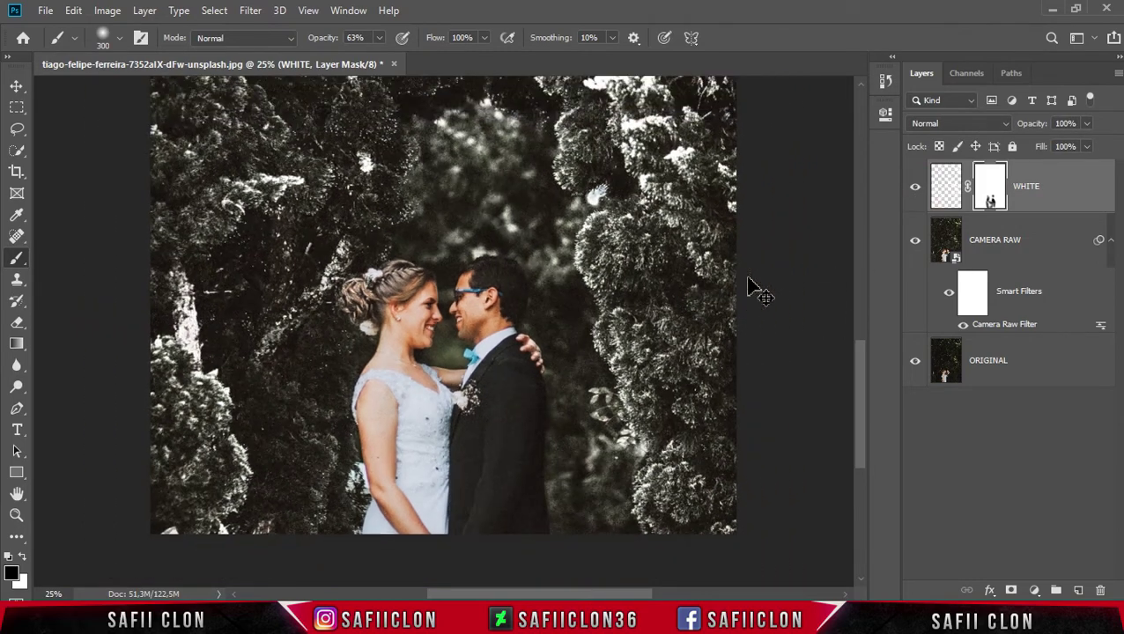
Zoom out to the whole photo and target the WHITE layer instead of its mask
{"action": "key", "text": "ctrl+minus"}
{"action": "scroll", "coordinate": [675, 309], "scroll_direction": "up", "scroll_amount": 1}
{"action": "scroll", "coordinate": [705, 339], "scroll_direction": "up", "scroll_amount": 1}
{"action": "scroll", "coordinate": [788, 339], "scroll_direction": "up", "scroll_amount": 1}
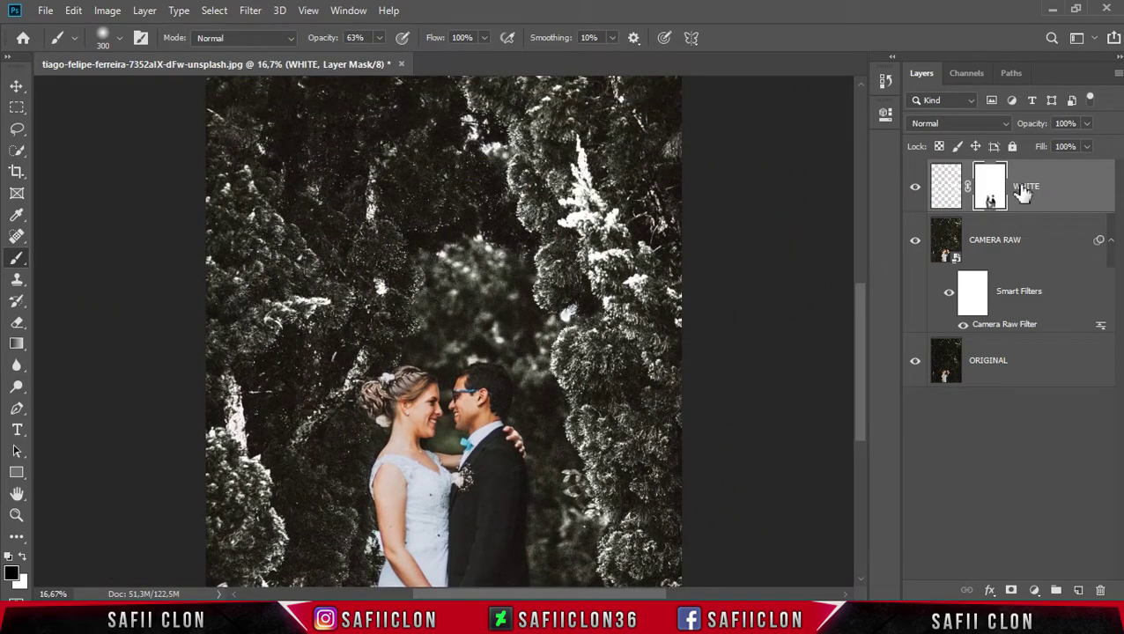
{"action": "left_click", "coordinate": [1065, 188]}
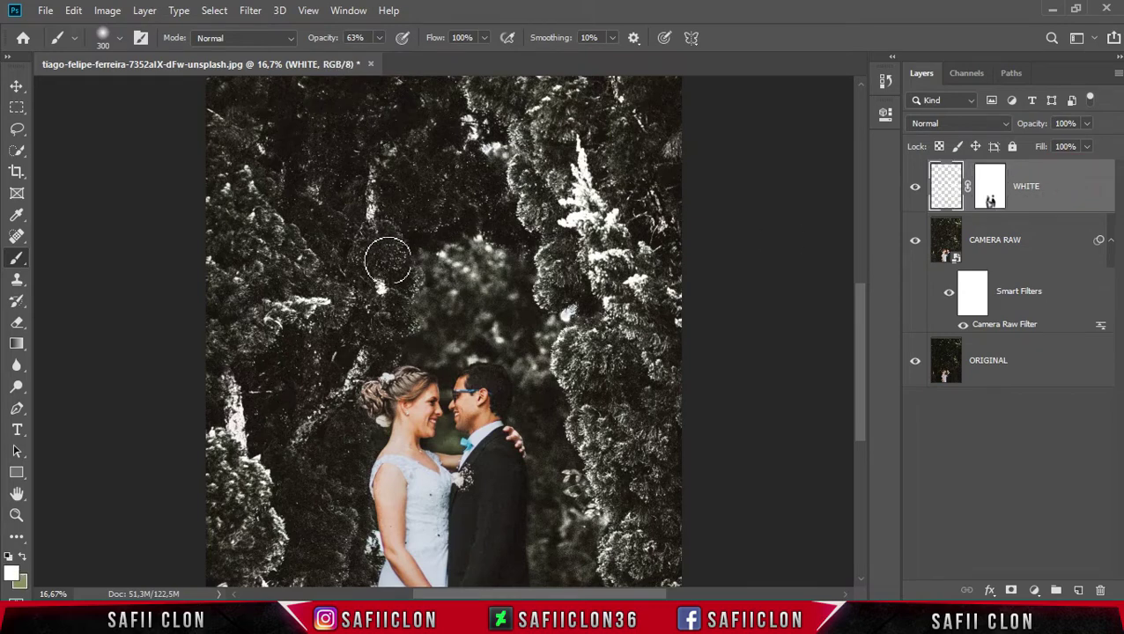
{"action": "left_click", "coordinate": [16, 175]}
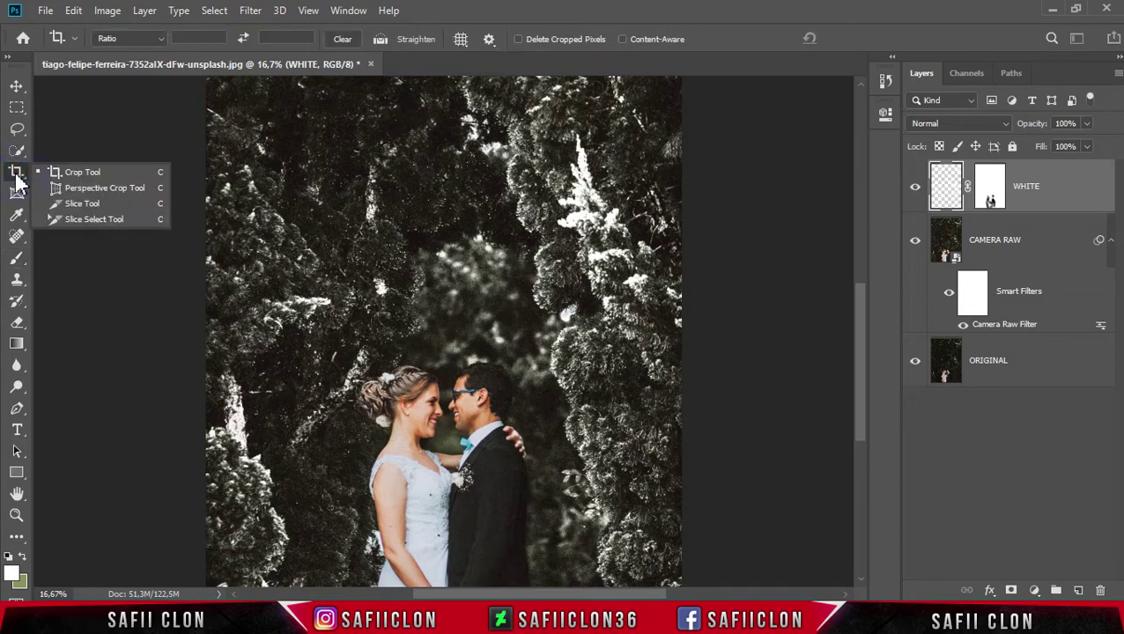
Crop the photo by pulling the top edge down toward the couple and committing
{"action": "left_click", "coordinate": [91, 176]}
{"action": "key", "text": "ctrl+minus"}
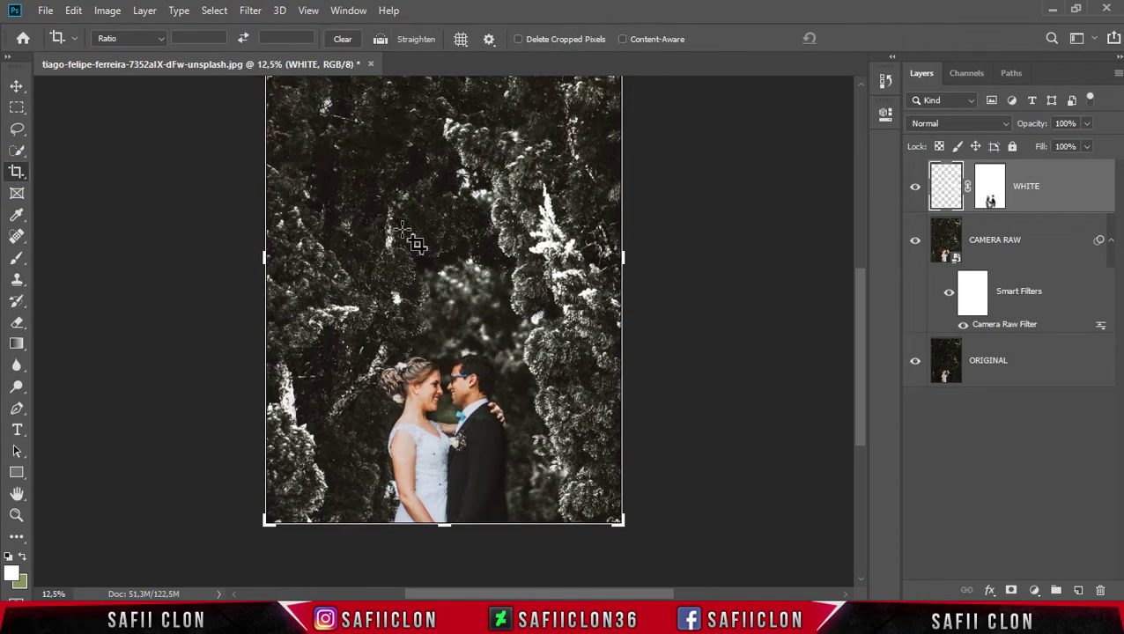
{"action": "scroll", "coordinate": [388, 265], "scroll_direction": "up", "scroll_amount": 2}
{"action": "scroll", "coordinate": [400, 282], "scroll_direction": "up", "scroll_amount": 1}
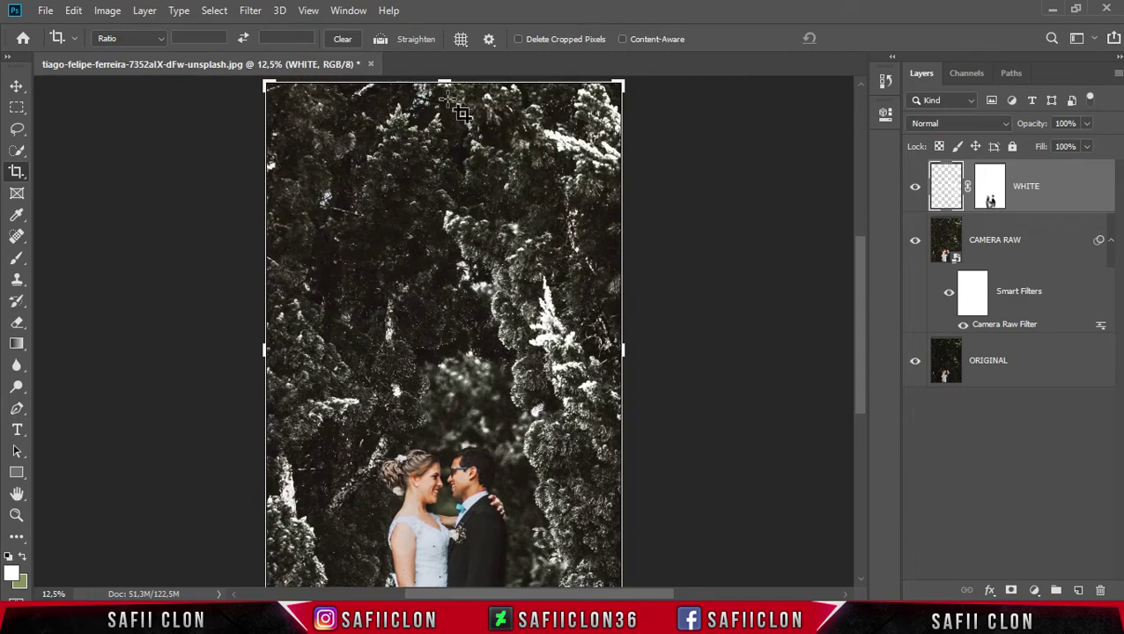
{"action": "left_click_drag", "start_coordinate": [447, 81], "coordinate": [456, 217]}
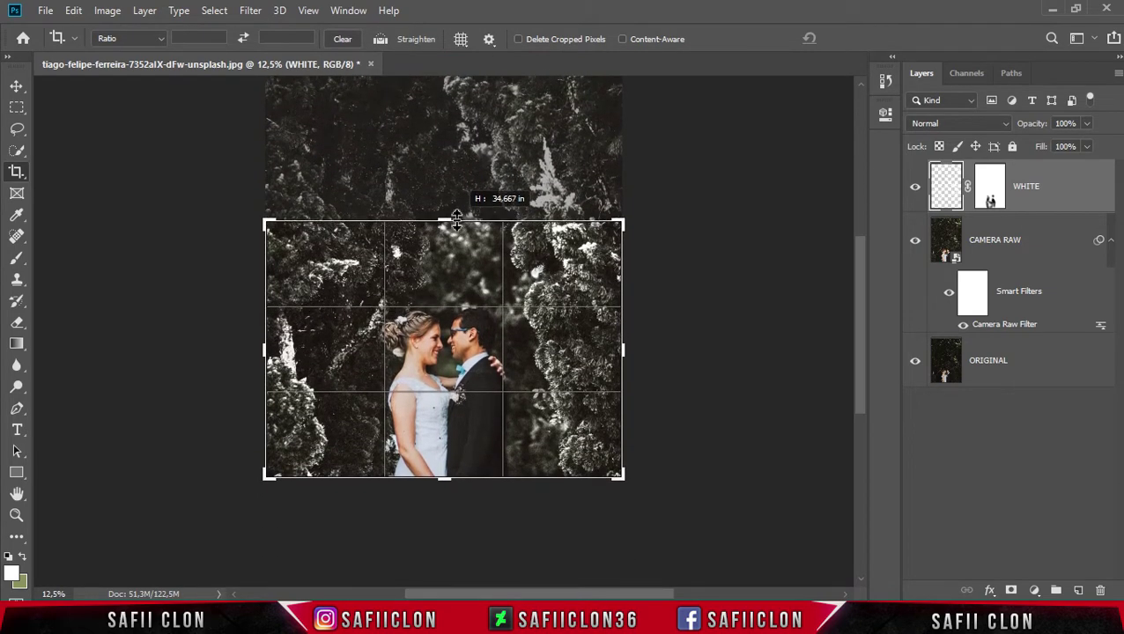
{"action": "left_click_drag", "start_coordinate": [456, 221], "coordinate": [458, 227]}
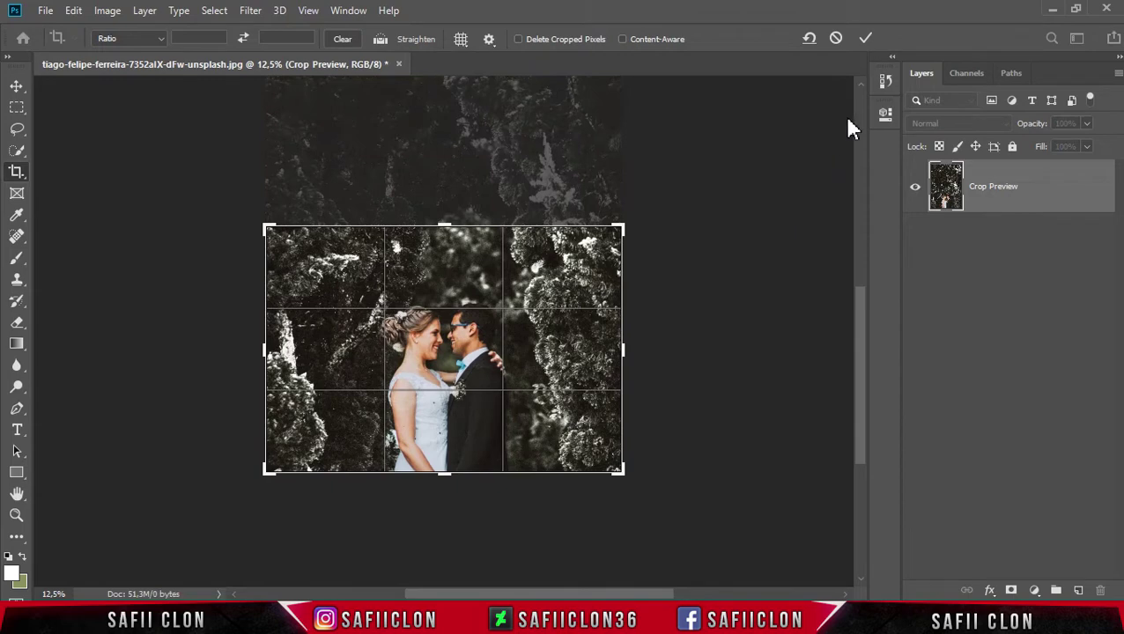
{"action": "left_click", "coordinate": [865, 39]}
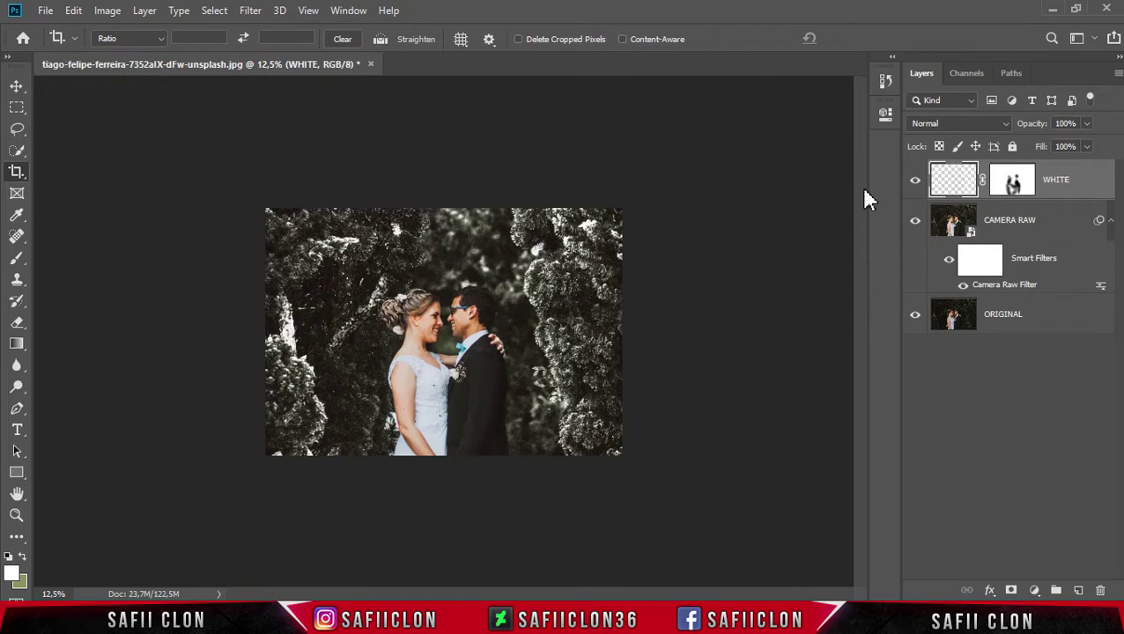
Add a Color Lookup adjustment layer using the HorrorBlue.3DL look
{"action": "left_click", "coordinate": [17, 87]}
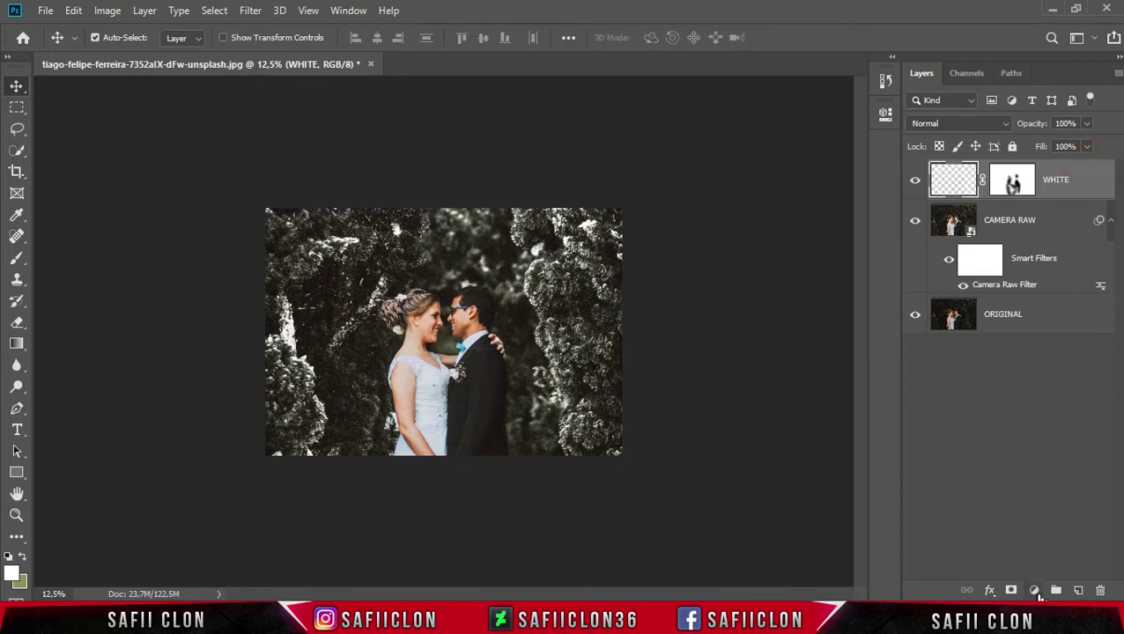
{"action": "left_click", "coordinate": [1034, 591]}
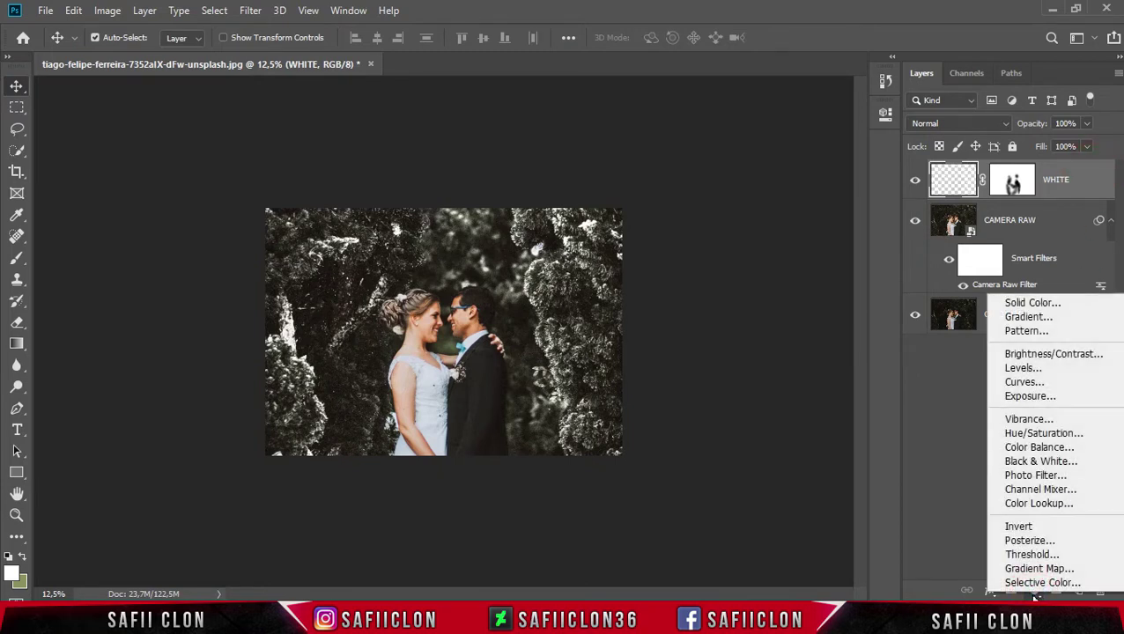
{"action": "left_click", "coordinate": [1039, 504]}
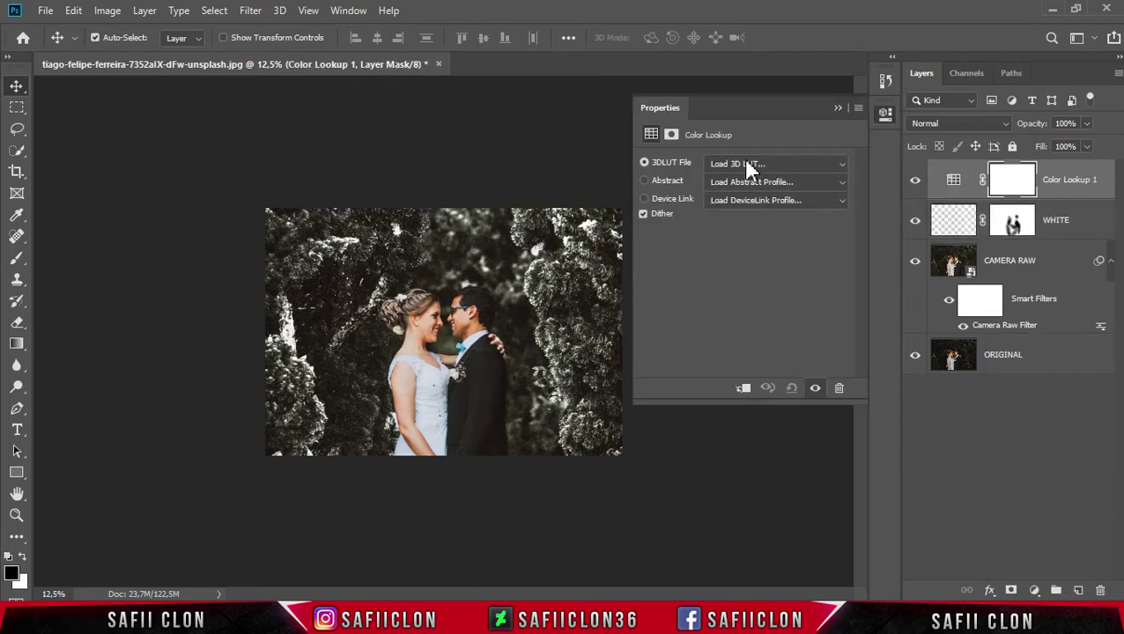
{"action": "left_click", "coordinate": [780, 165]}
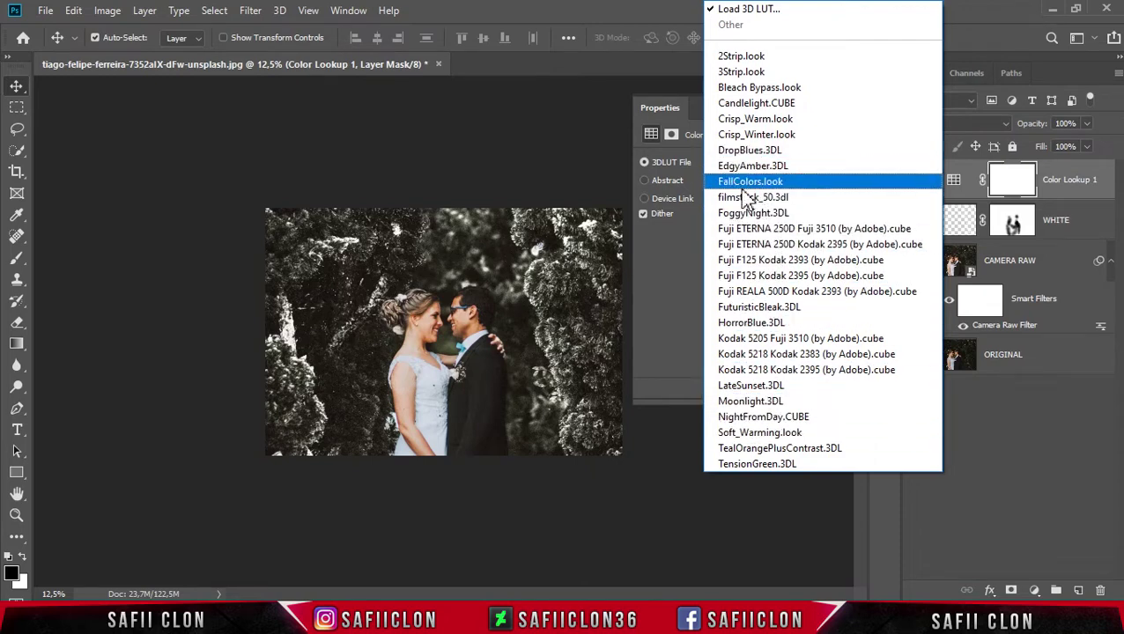
{"action": "left_click", "coordinate": [751, 324]}
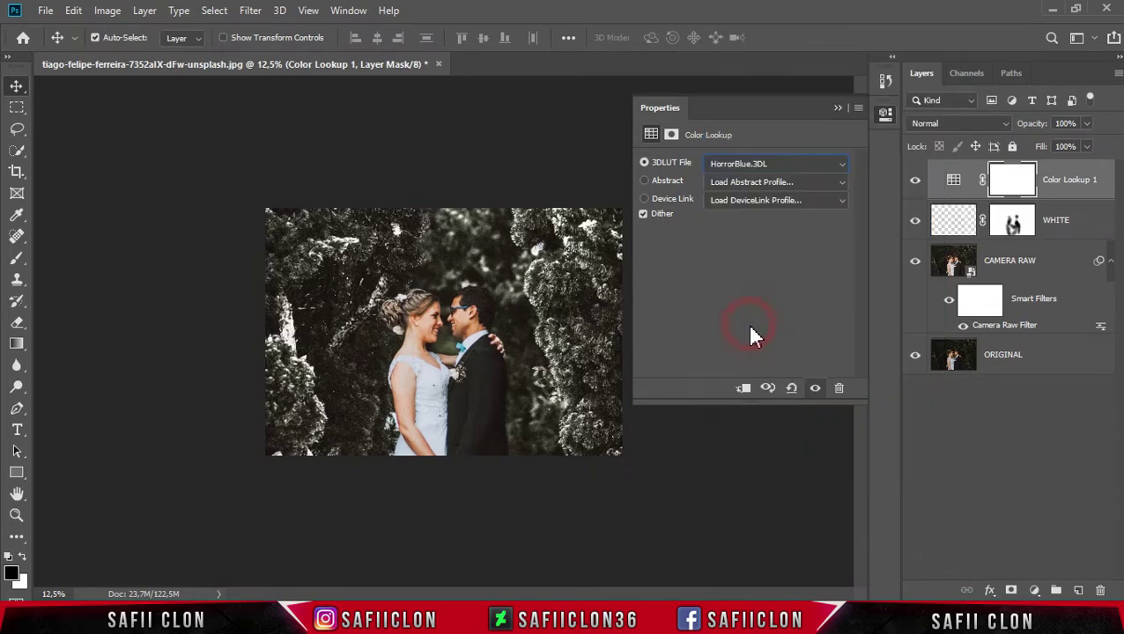
{"action": "left_click", "coordinate": [837, 111]}
Lower the Color Lookup opacity to 24% and toggle it to compare the grade
{"action": "left_click", "coordinate": [1088, 128]}
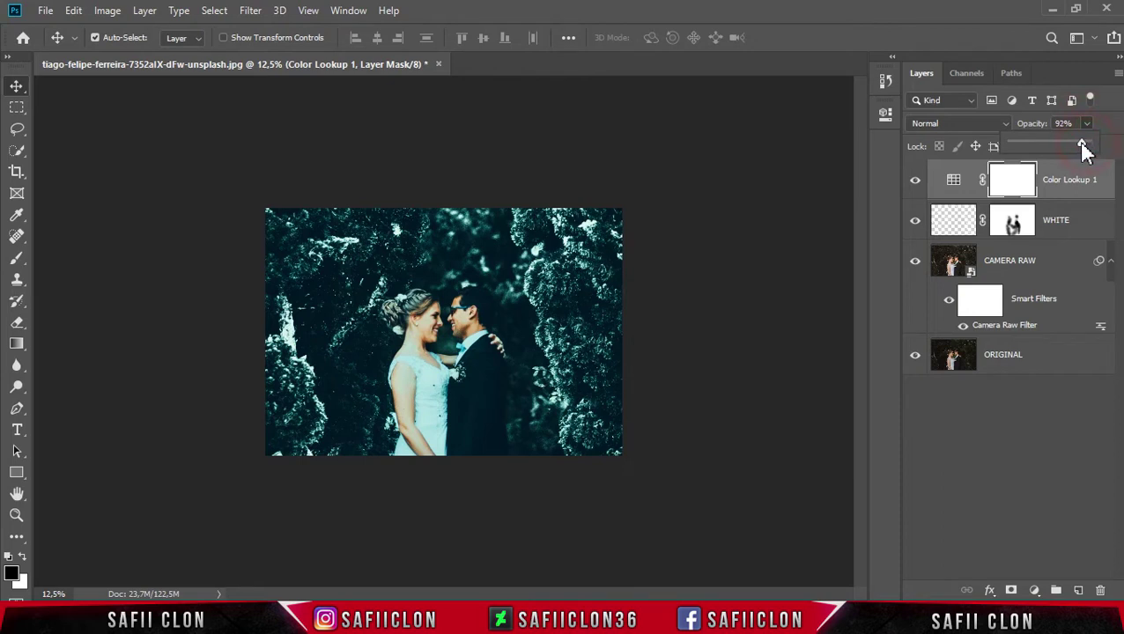
{"action": "left_click_drag", "start_coordinate": [1048, 141], "coordinate": [1039, 140]}
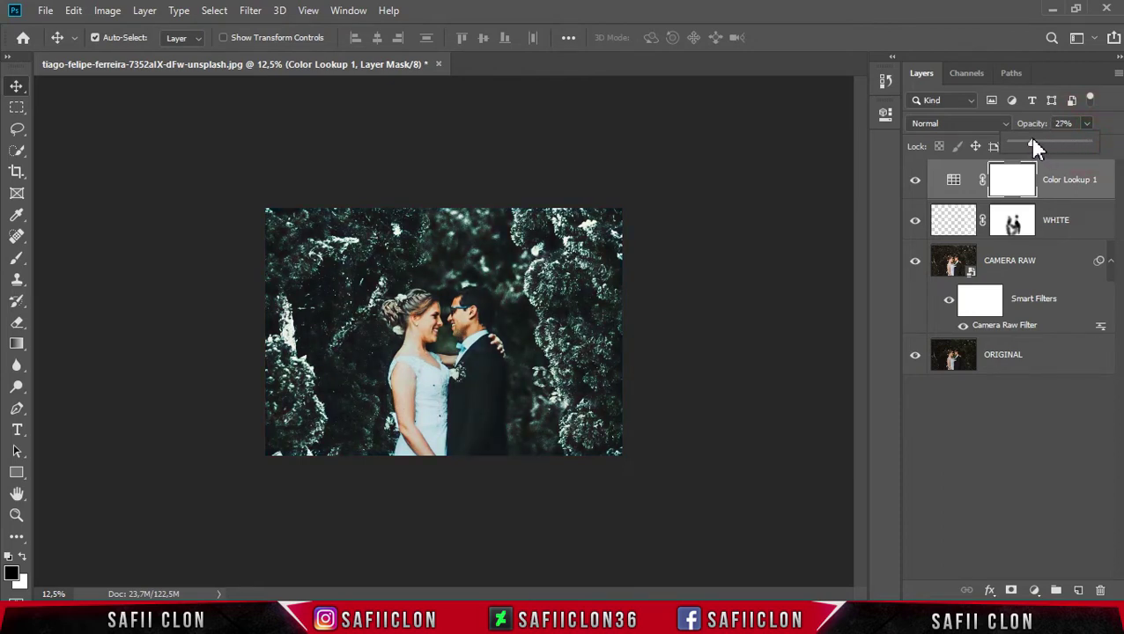
{"action": "left_click", "coordinate": [1089, 124]}
{"action": "key", "text": "ctrl+plus"}
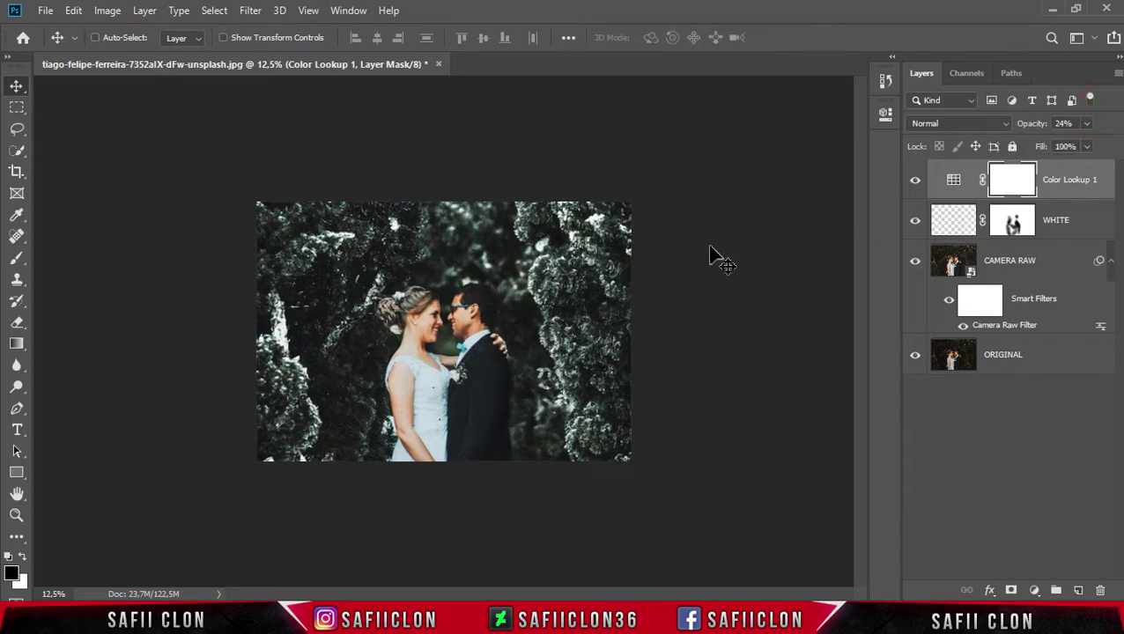
{"action": "key", "text": "ctrl+plus"}
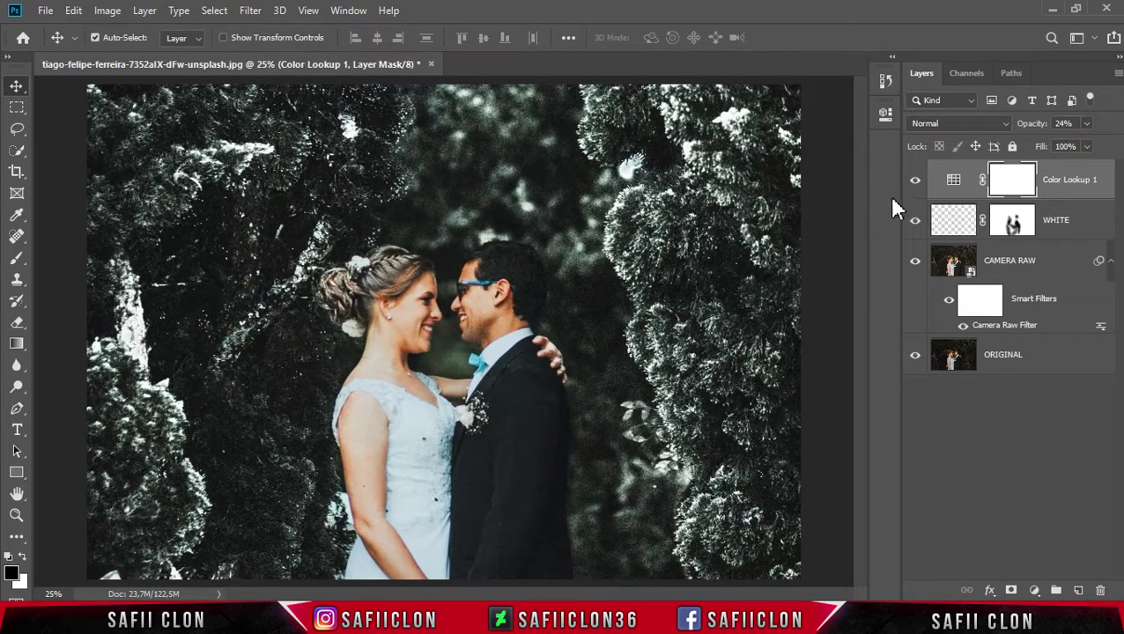
{"action": "left_click", "coordinate": [915, 181]}
{"action": "left_click", "coordinate": [915, 181]}
{"action": "left_click", "coordinate": [915, 181]}
Create a new layer above Color Lookup 1 and name it SNOW
{"action": "left_click", "coordinate": [1073, 176]}
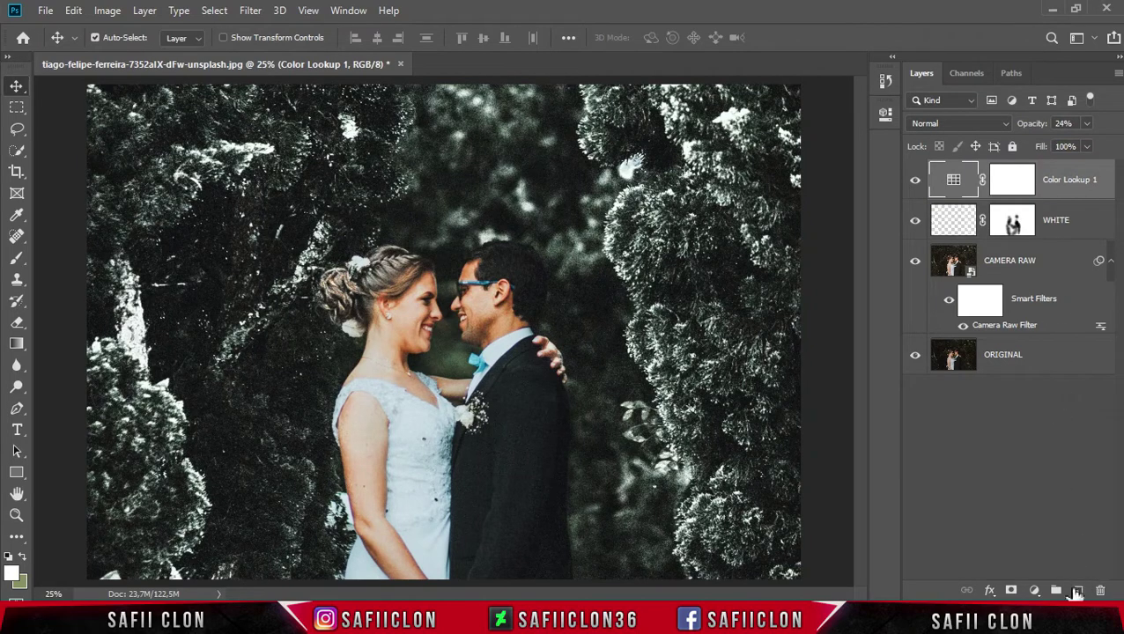
{"action": "left_click", "coordinate": [1078, 591]}
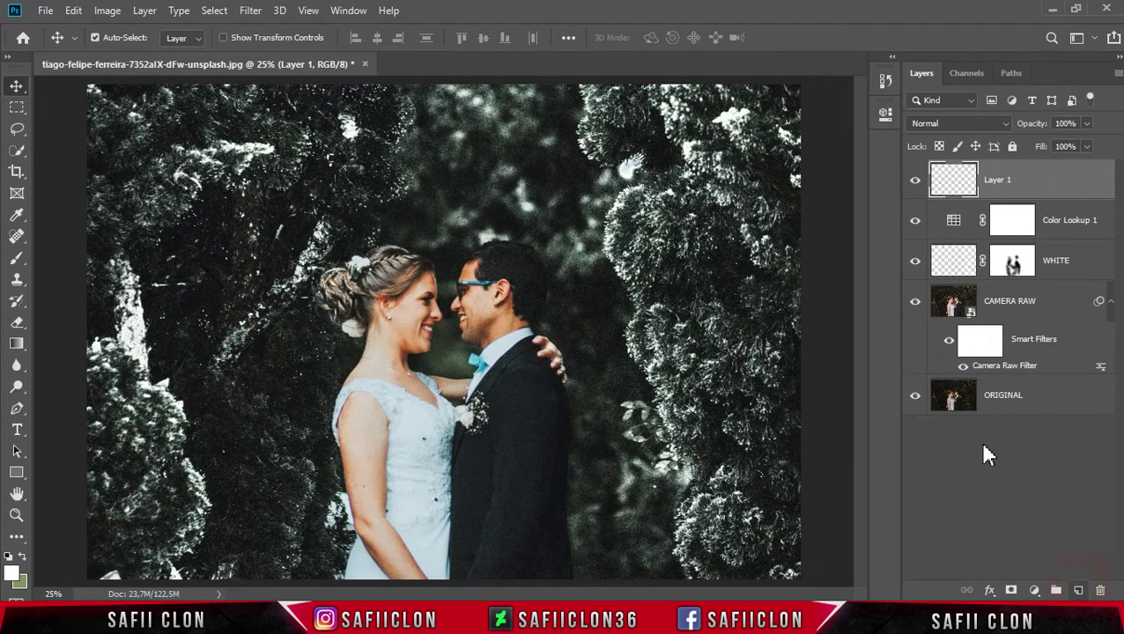
{"action": "double_click", "coordinate": [999, 181]}
{"action": "type", "text": "SNOW"}
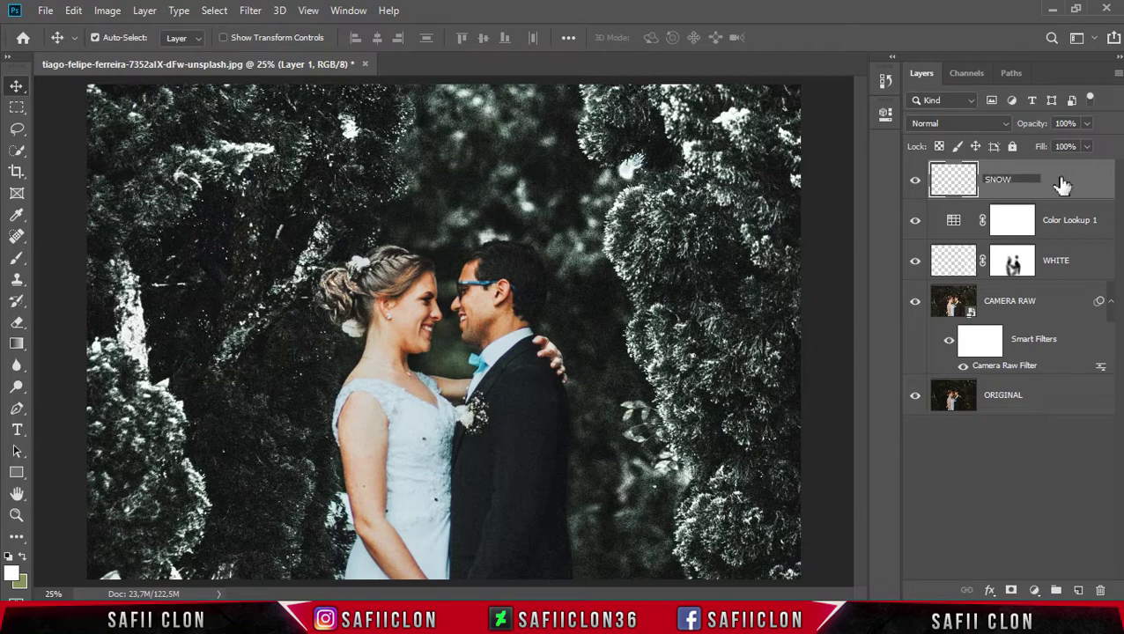
{"action": "left_click", "coordinate": [1061, 183]}
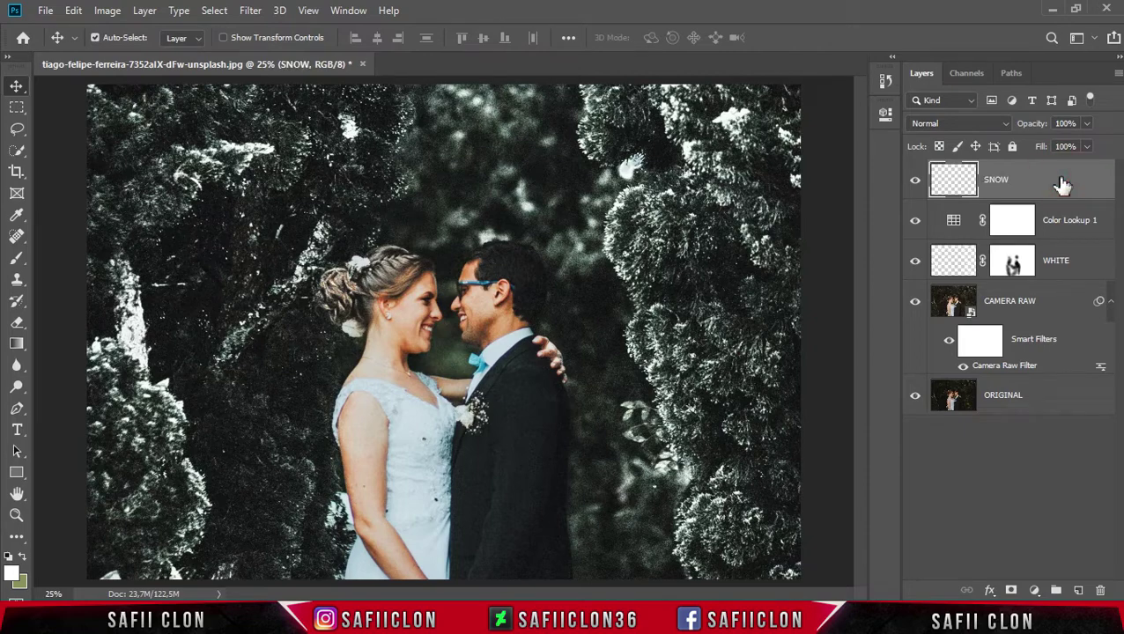
Load Pixelstains Particle Brushes.abr into the brush presets via the Preset Manager
{"action": "left_click", "coordinate": [17, 260]}
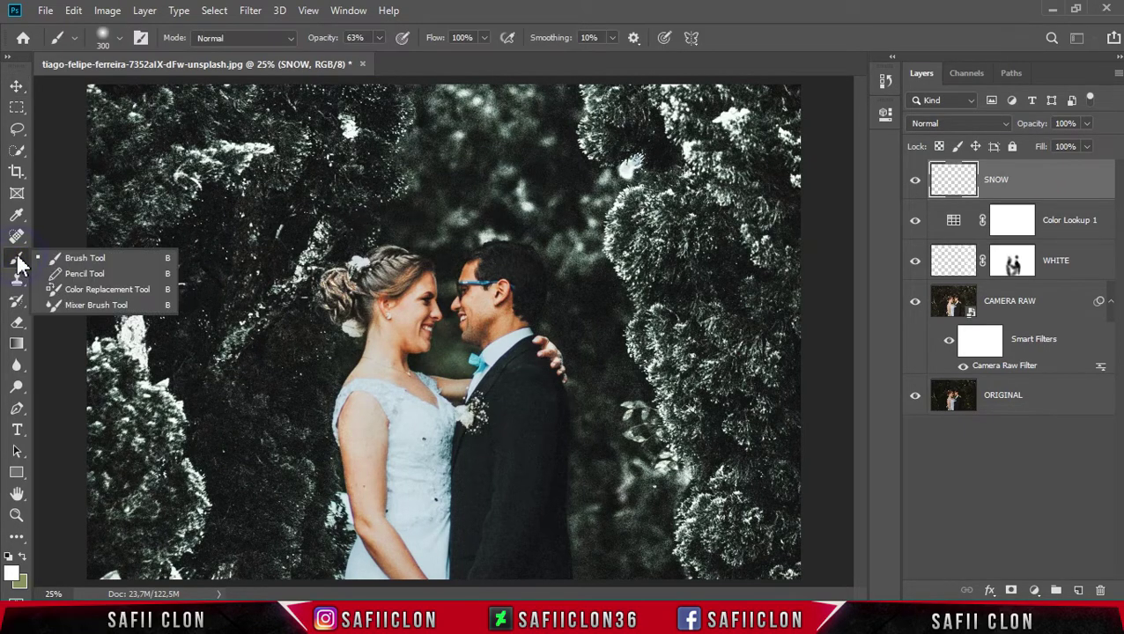
{"action": "left_click", "coordinate": [91, 262]}
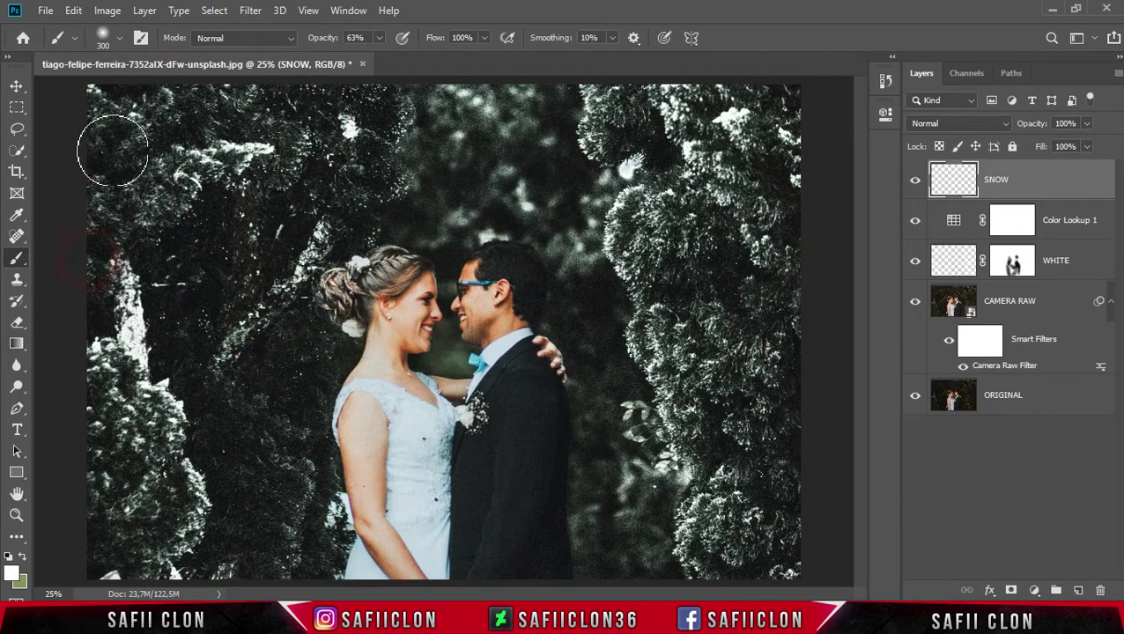
{"action": "left_click", "coordinate": [123, 40]}
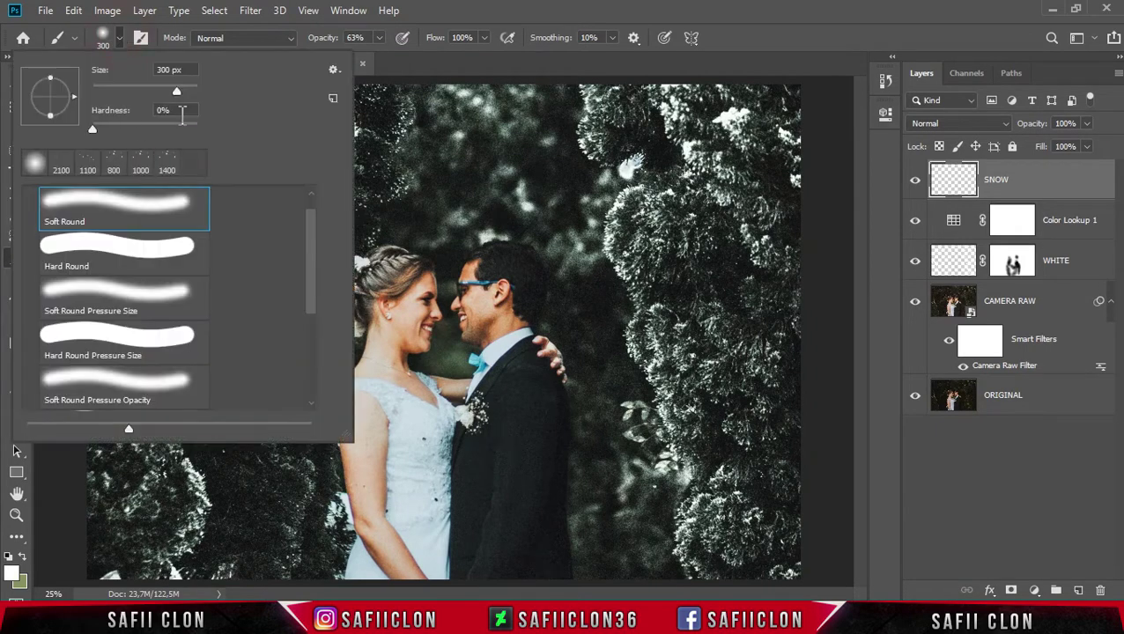
{"action": "left_click", "coordinate": [335, 71]}
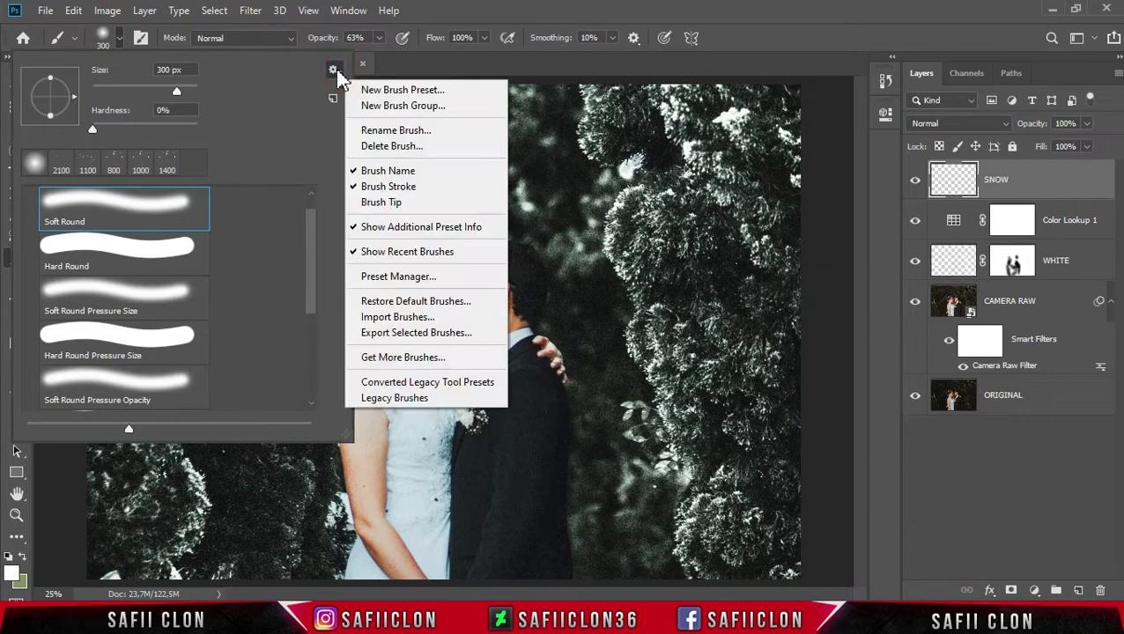
{"action": "left_click", "coordinate": [413, 280]}
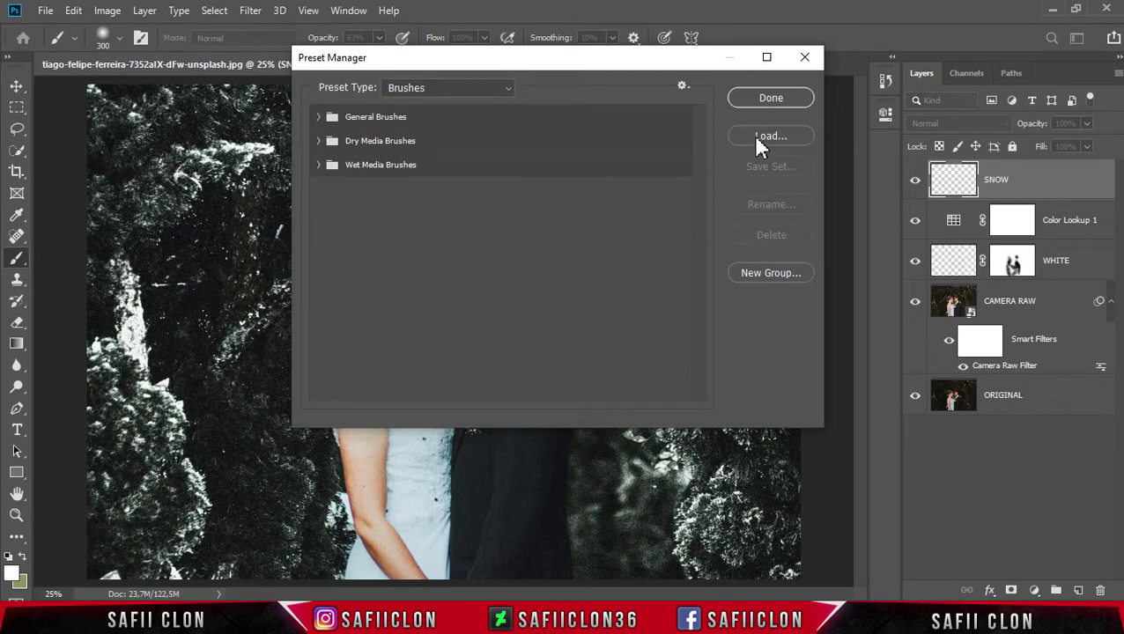
{"action": "left_click", "coordinate": [765, 137]}
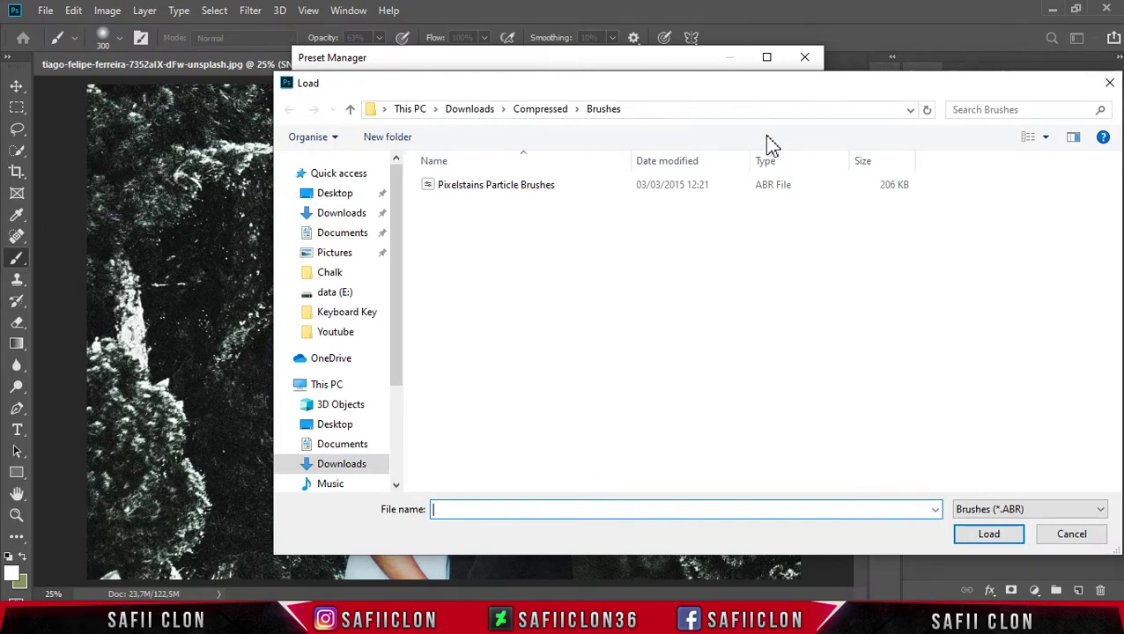
{"action": "left_click", "coordinate": [526, 194]}
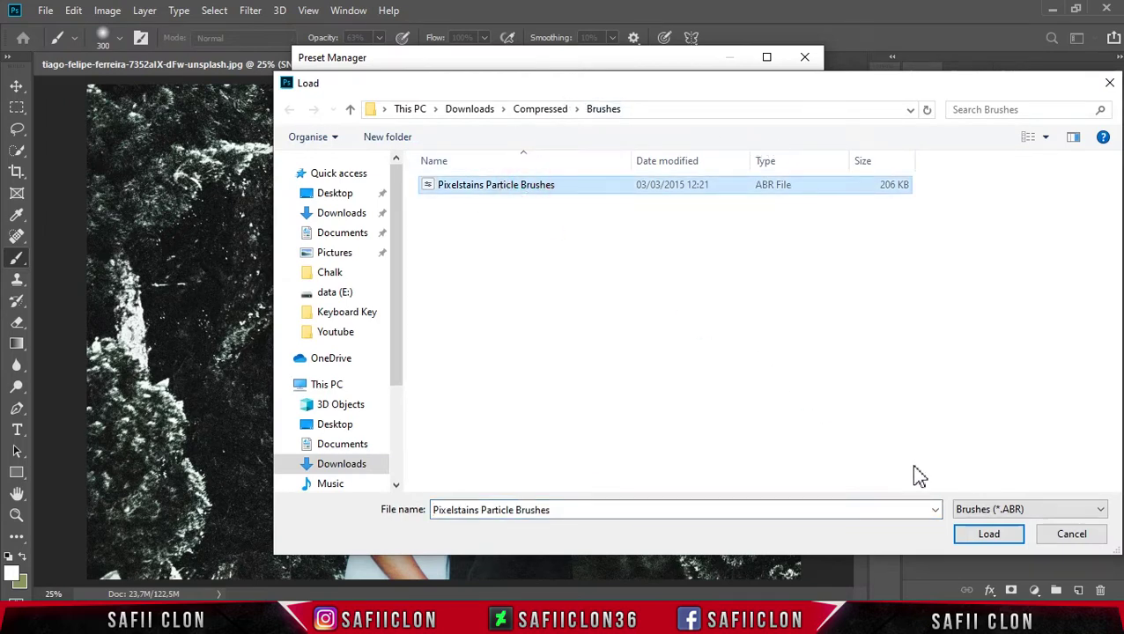
{"action": "left_click", "coordinate": [968, 535]}
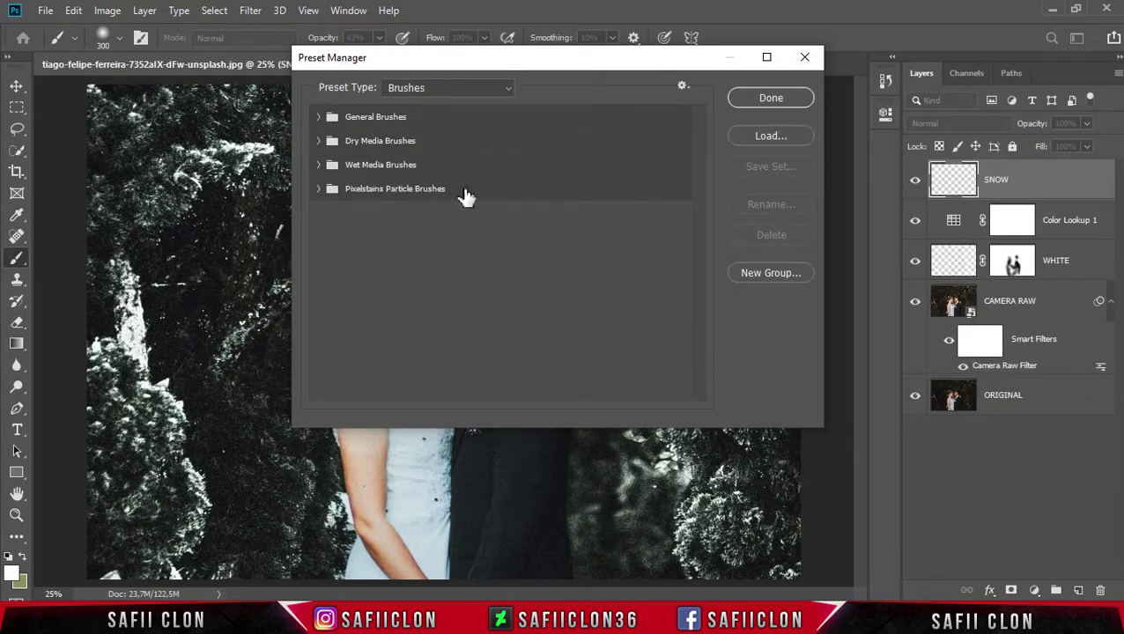
{"action": "left_click", "coordinate": [464, 193]}
{"action": "left_click", "coordinate": [771, 103]}
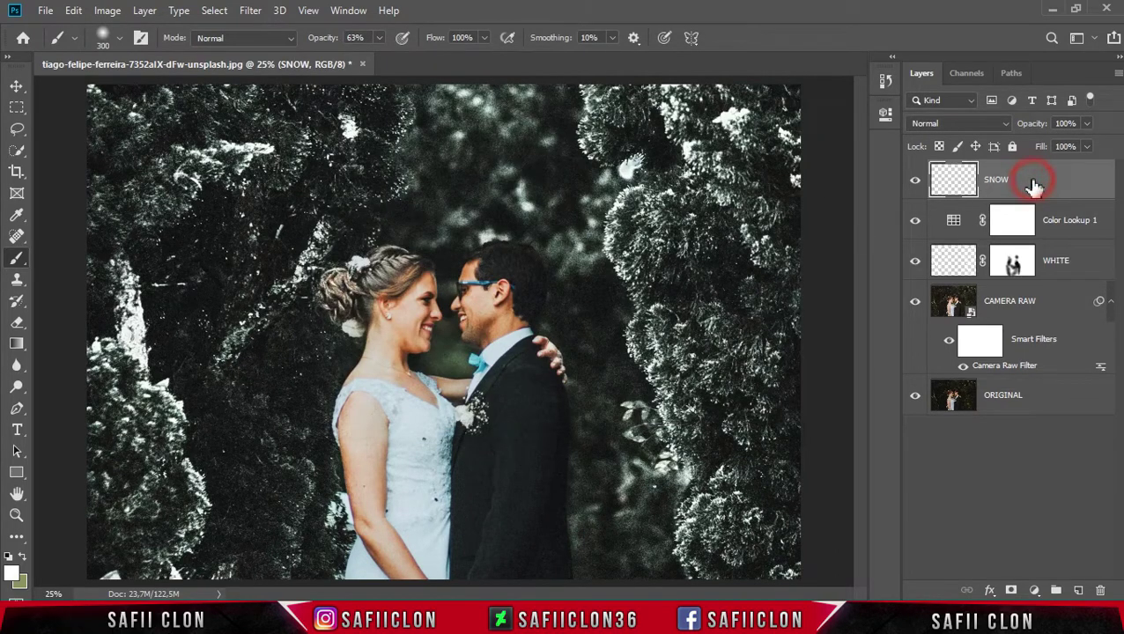
Choose the Pixelstains Particle Brush 03 - Blurry brush preset
{"action": "left_click", "coordinate": [120, 38]}
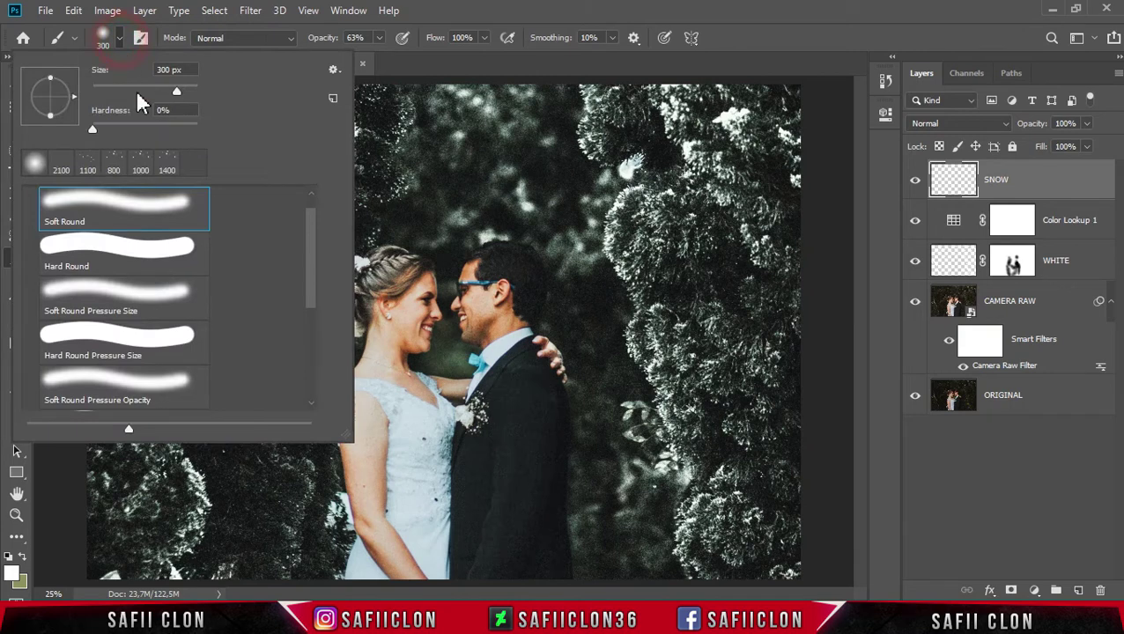
{"action": "left_click_drag", "start_coordinate": [313, 234], "coordinate": [319, 343]}
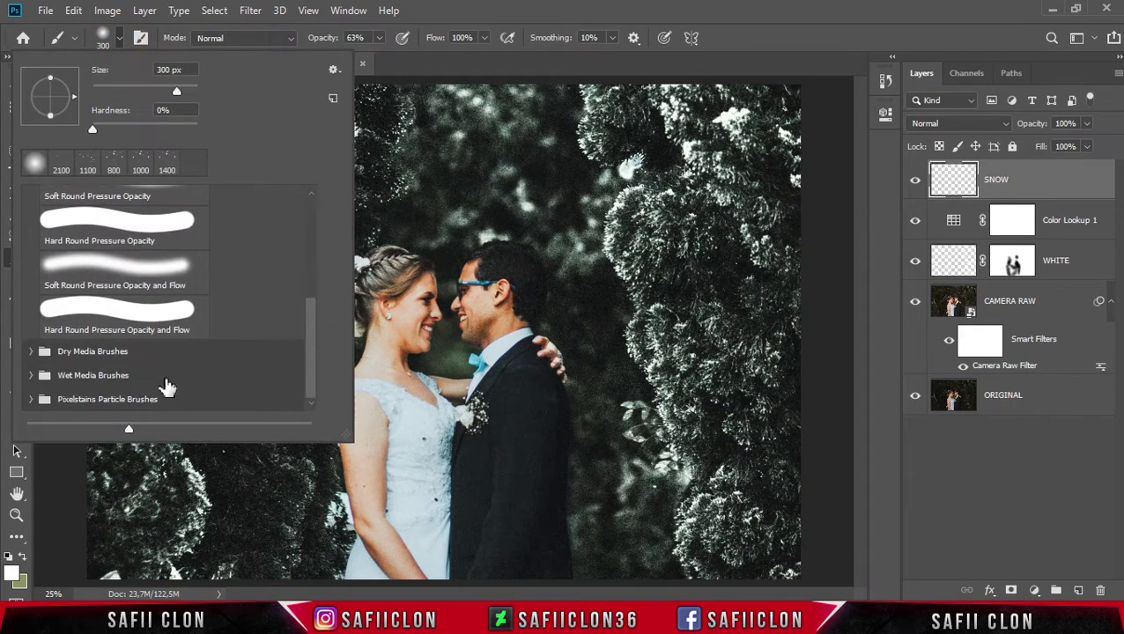
{"action": "left_click", "coordinate": [30, 401]}
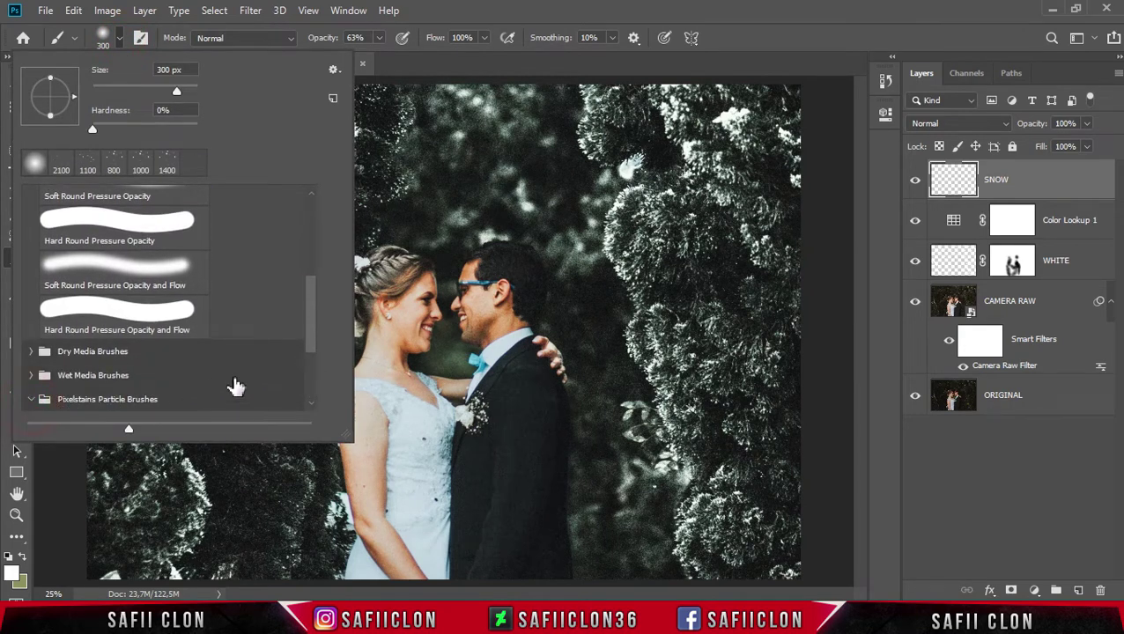
{"action": "mouse_move", "coordinate": [321, 335]}
{"action": "left_mouse_down"}
{"action": "mouse_move", "coordinate": [308, 352]}
{"action": "mouse_move", "coordinate": [313, 403]}
{"action": "left_mouse_up"}
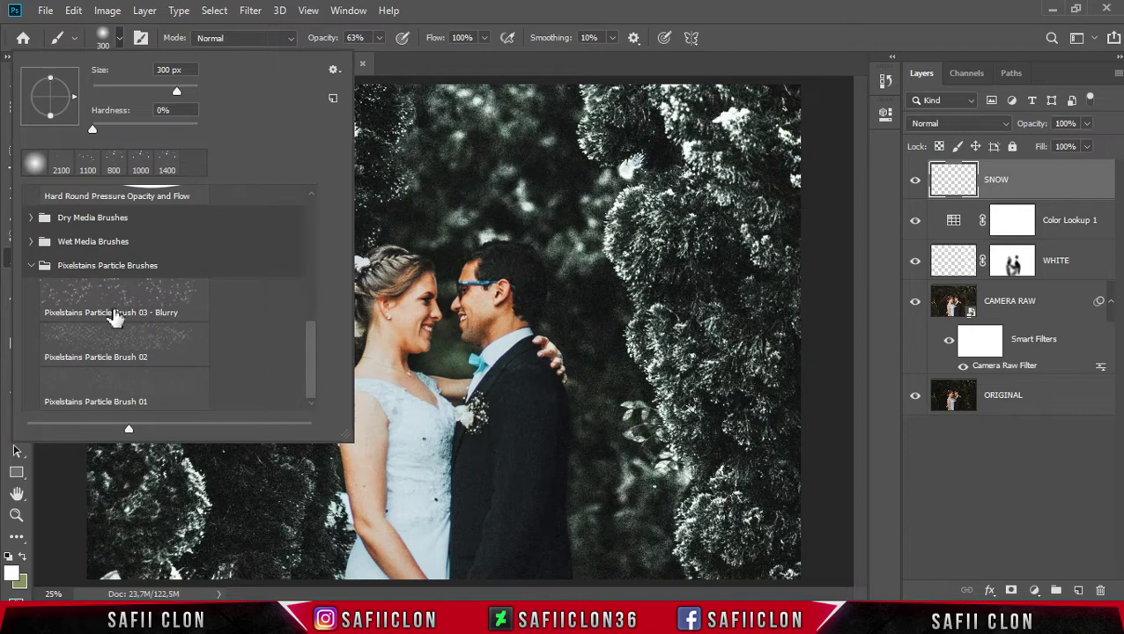
{"action": "left_click", "coordinate": [120, 300]}
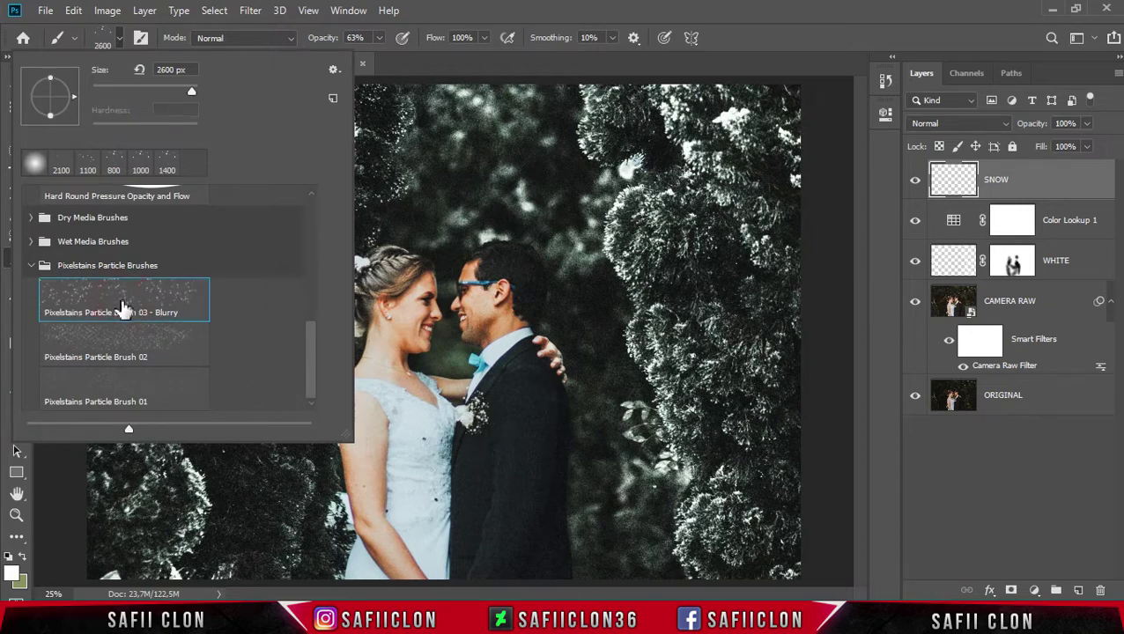
{"action": "left_click", "coordinate": [457, 12]}
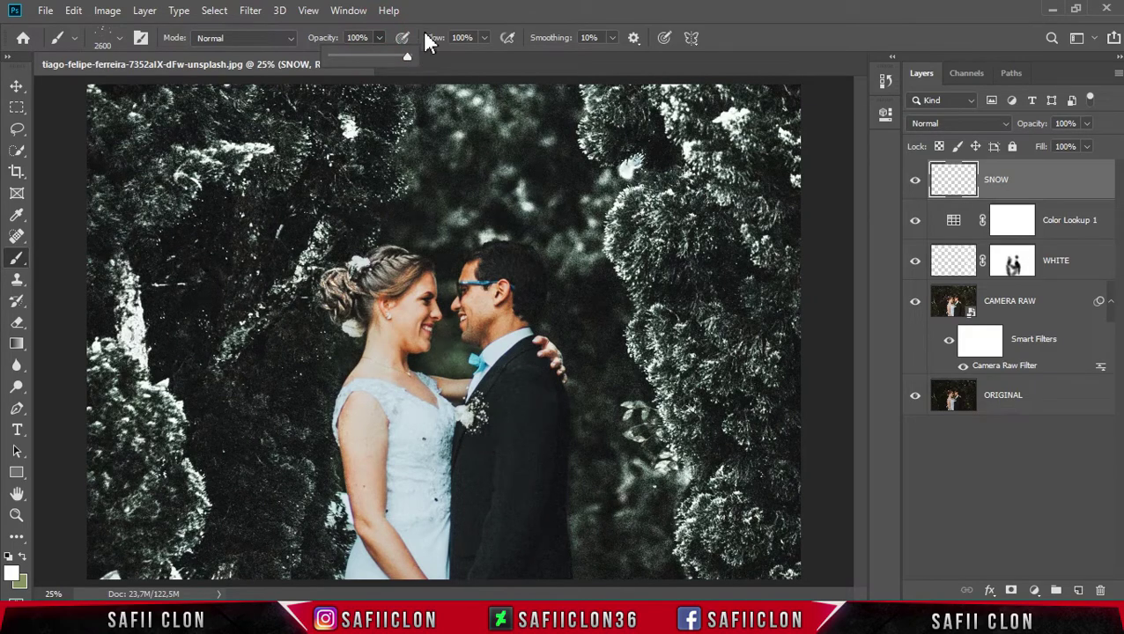
Set the brush opacity to 100% and its size to 511 px
{"action": "left_click", "coordinate": [431, 13]}
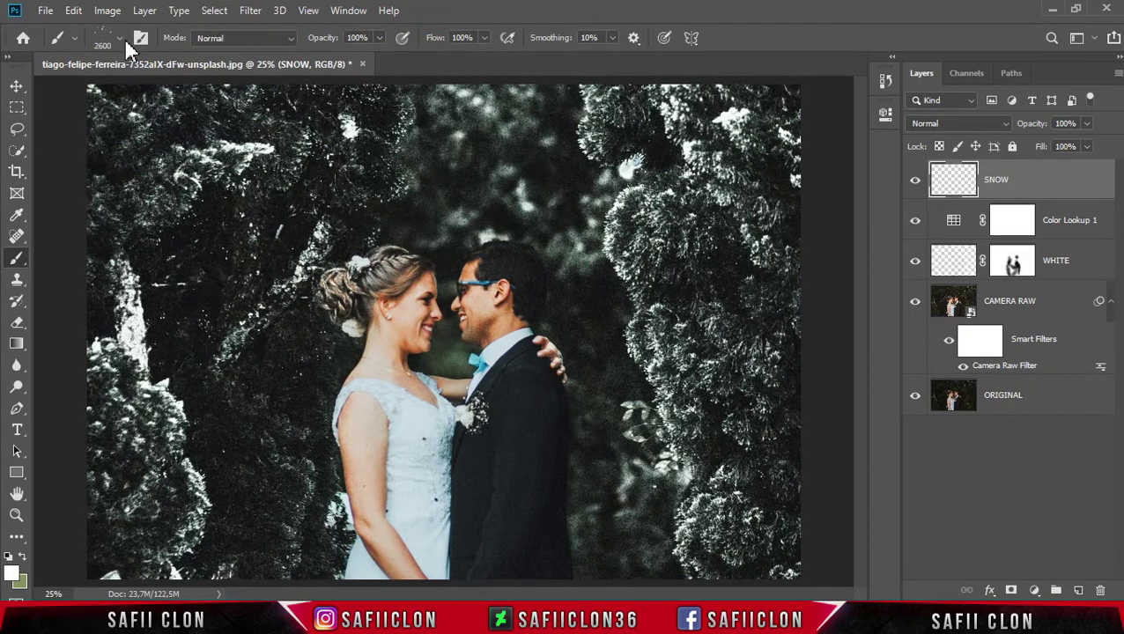
{"action": "left_click", "coordinate": [119, 38]}
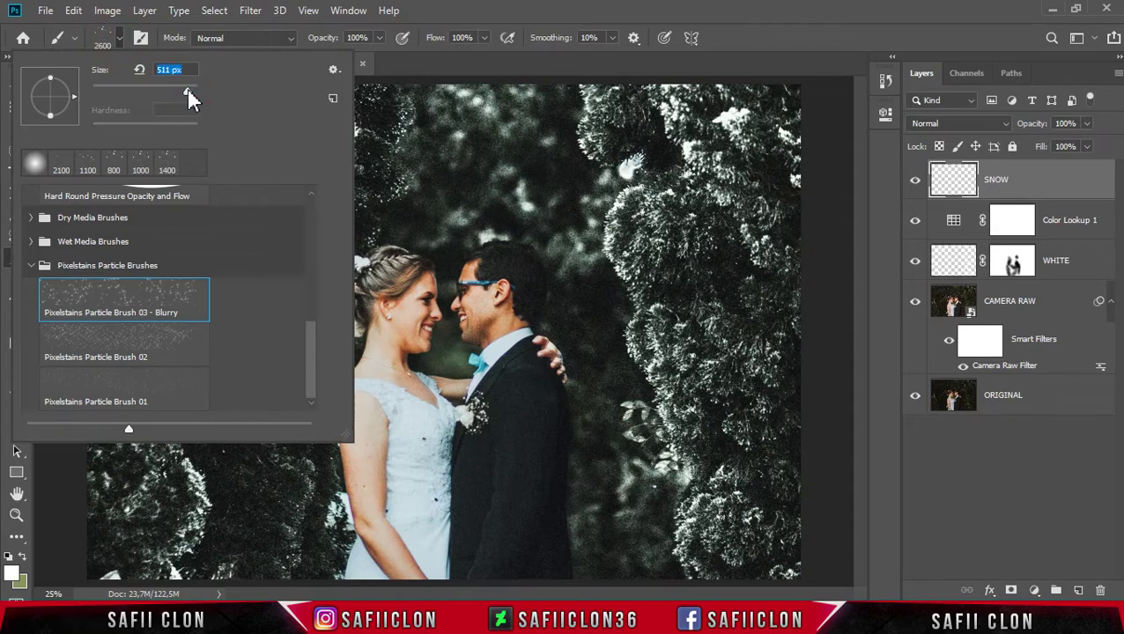
{"action": "left_click", "coordinate": [121, 38]}
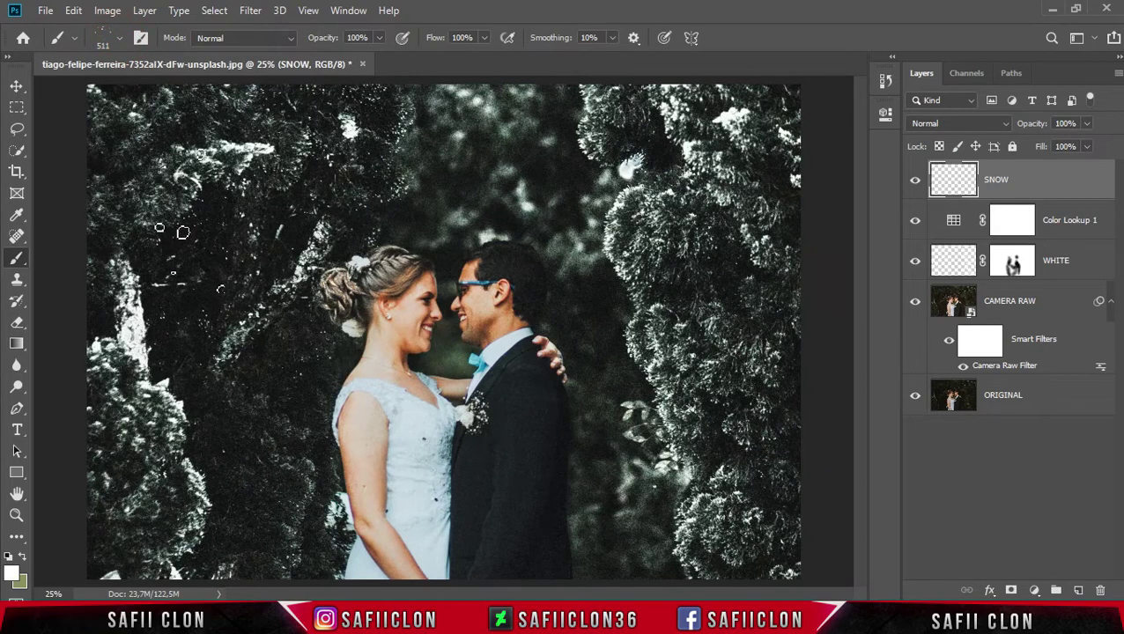
Set the foreground colour to near-white fdfdfd and return to the Brush tool
{"action": "left_click", "coordinate": [12, 574]}
{"action": "left_click_drag", "start_coordinate": [409, 206], "coordinate": [338, 104]}
{"action": "left_click", "coordinate": [720, 107]}
{"action": "key", "text": "b"}
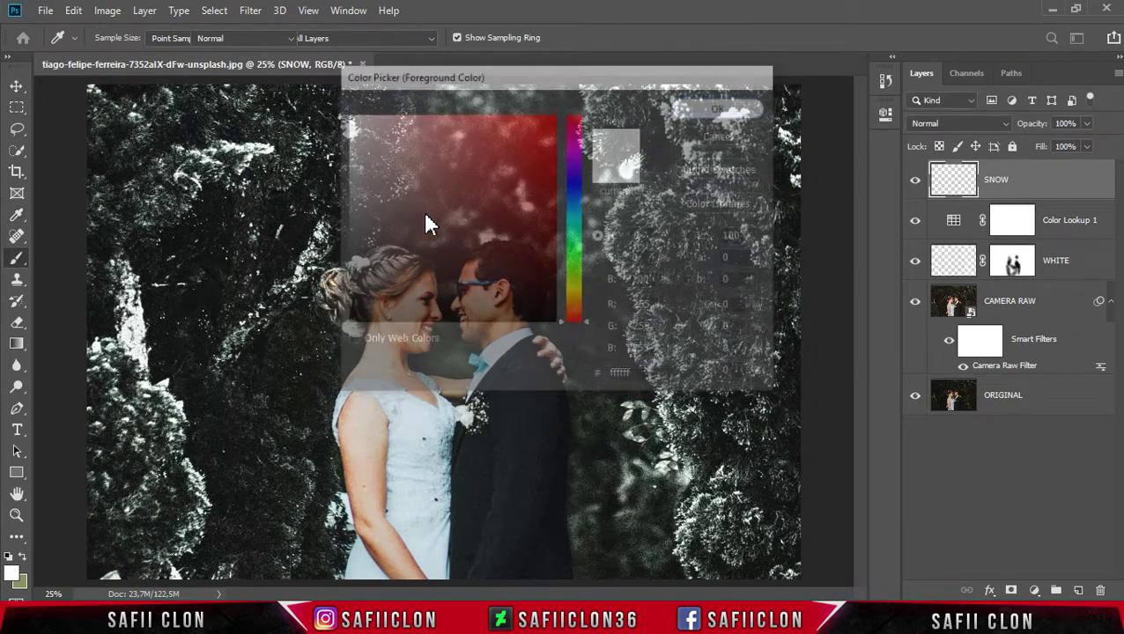
Stamp white snow particles over the left and right-side trees
{"action": "left_click", "coordinate": [204, 229]}
{"action": "left_click", "coordinate": [244, 288]}
{"action": "left_click", "coordinate": [227, 371]}
{"action": "left_click", "coordinate": [267, 357]}
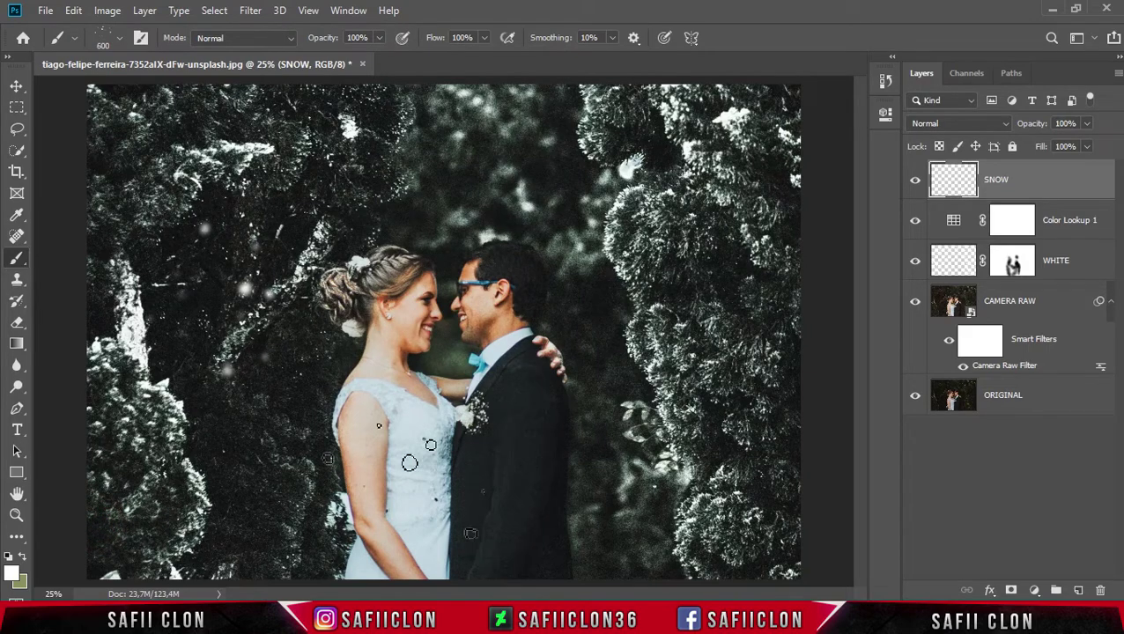
{"action": "left_click", "coordinate": [731, 289]}
{"action": "left_click", "coordinate": [674, 313]}
{"action": "left_click", "coordinate": [705, 408]}
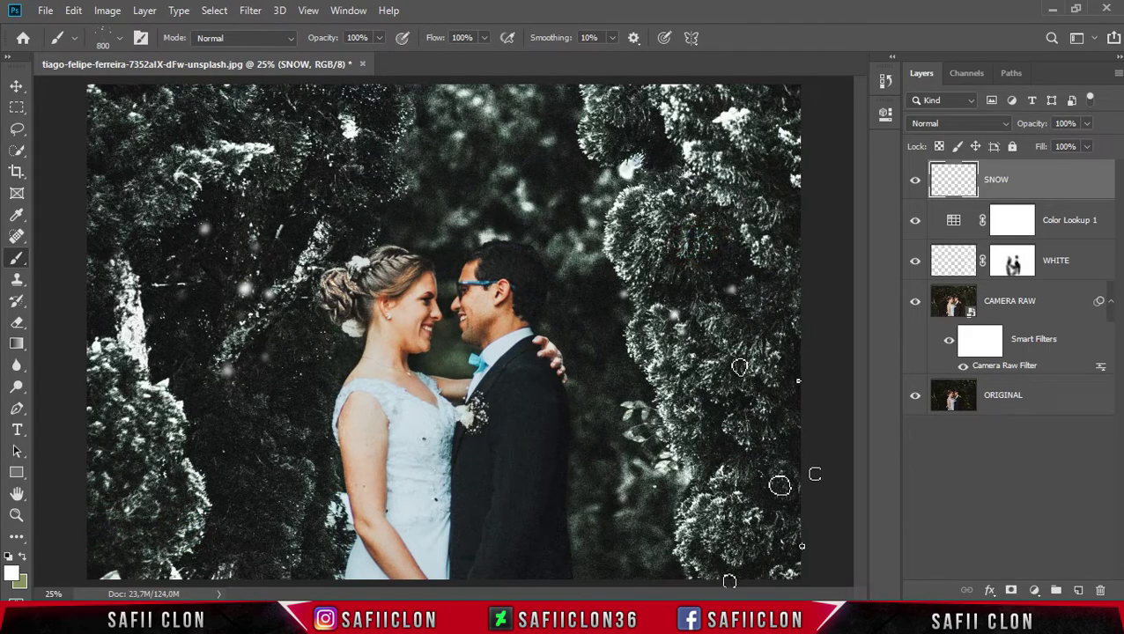
{"action": "left_click", "coordinate": [698, 551]}
With a smaller brush, dab snow on the upper and lower-left trees and around the groom
{"action": "key", "text": "bracketleft"}
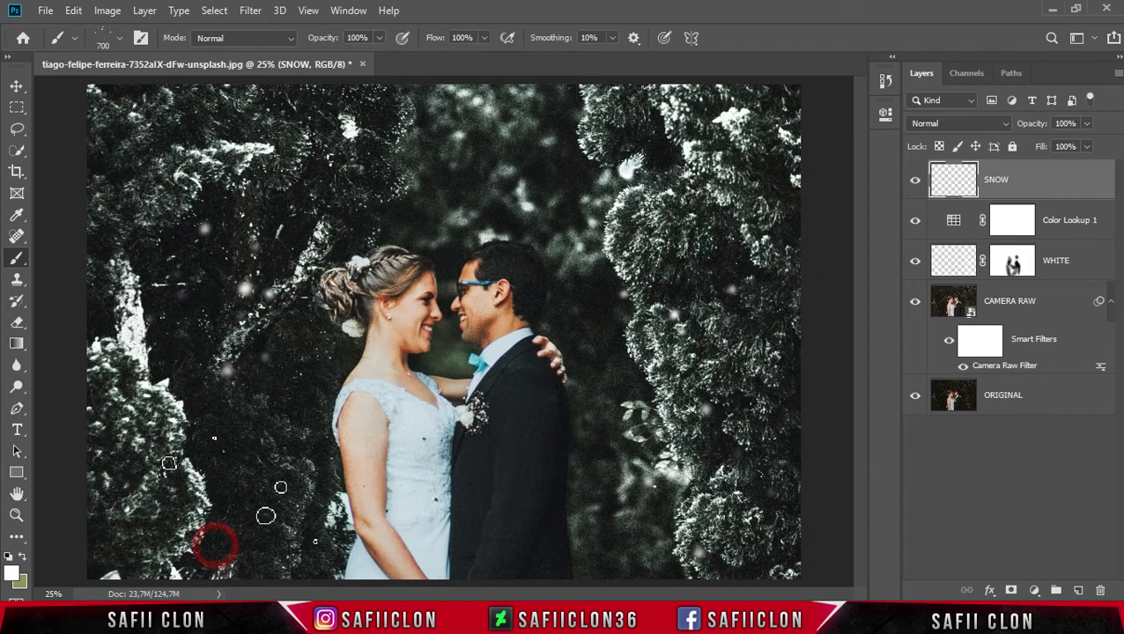
{"action": "left_click", "coordinate": [179, 244]}
{"action": "left_click", "coordinate": [573, 108]}
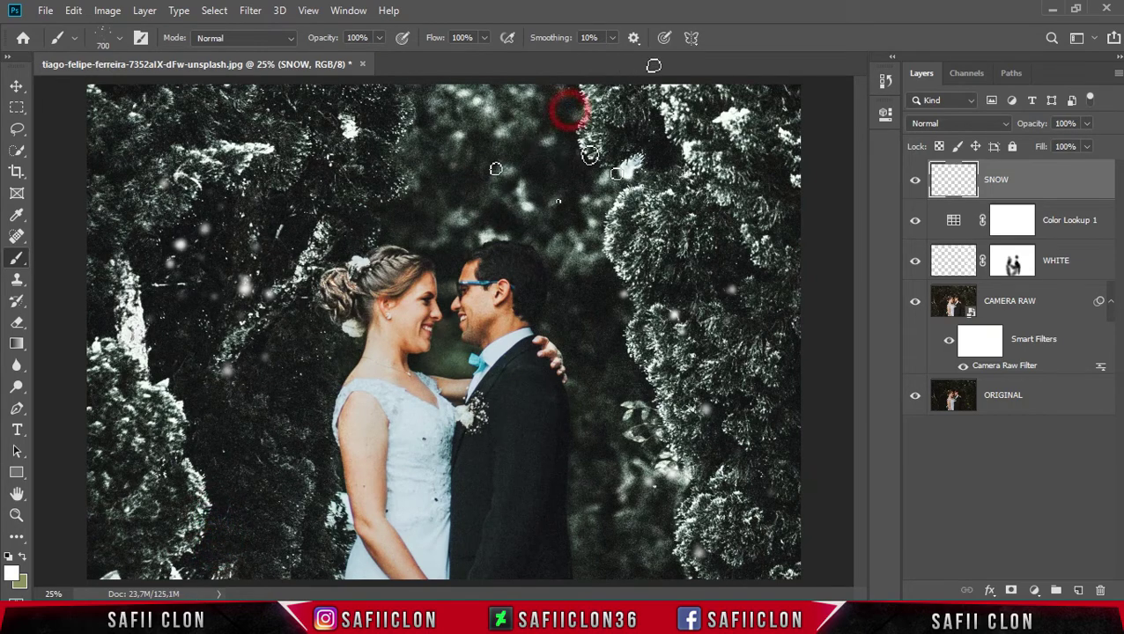
{"action": "left_click", "coordinate": [260, 511]}
{"action": "left_click", "coordinate": [317, 562]}
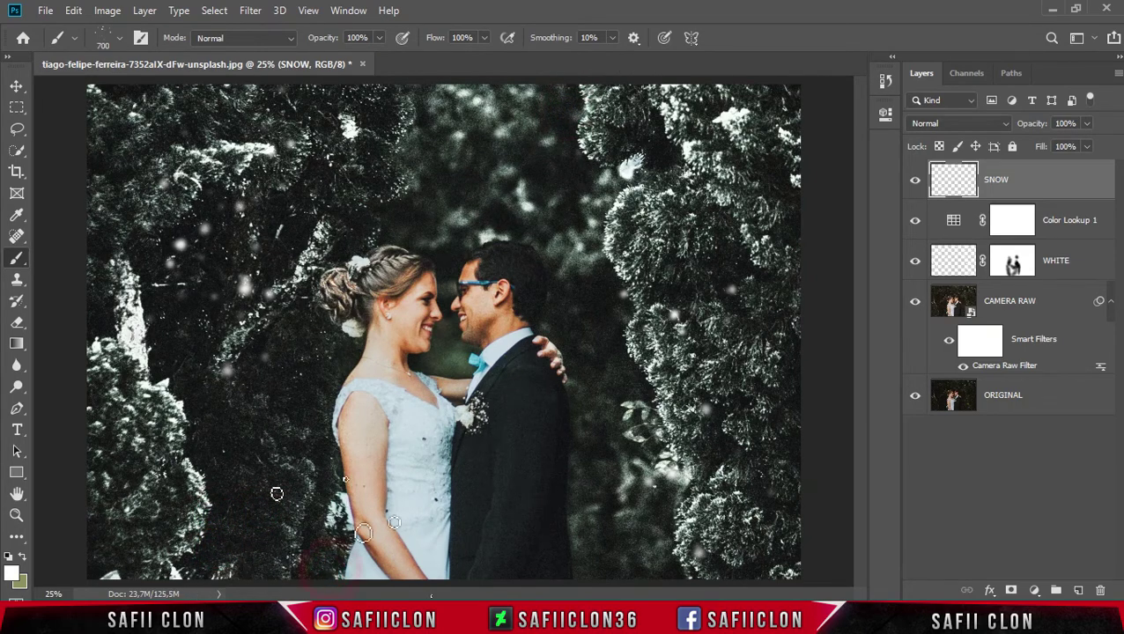
{"action": "left_click", "coordinate": [328, 553]}
{"action": "left_click", "coordinate": [271, 545]}
{"action": "left_click", "coordinate": [571, 444]}
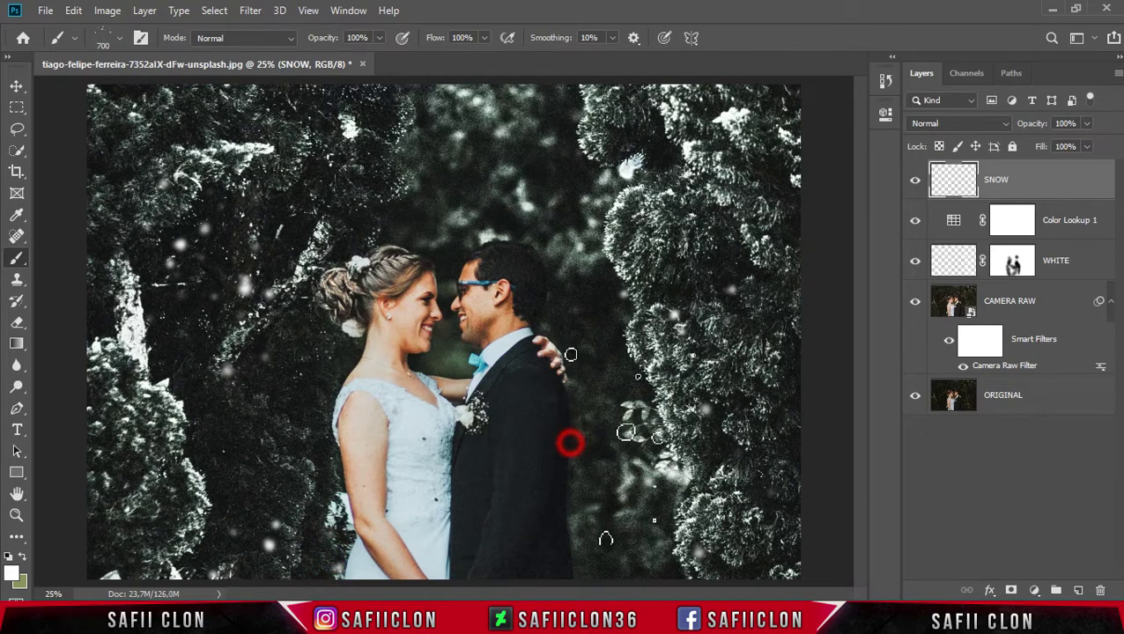
{"action": "left_click", "coordinate": [458, 480]}
{"action": "left_click", "coordinate": [489, 459]}
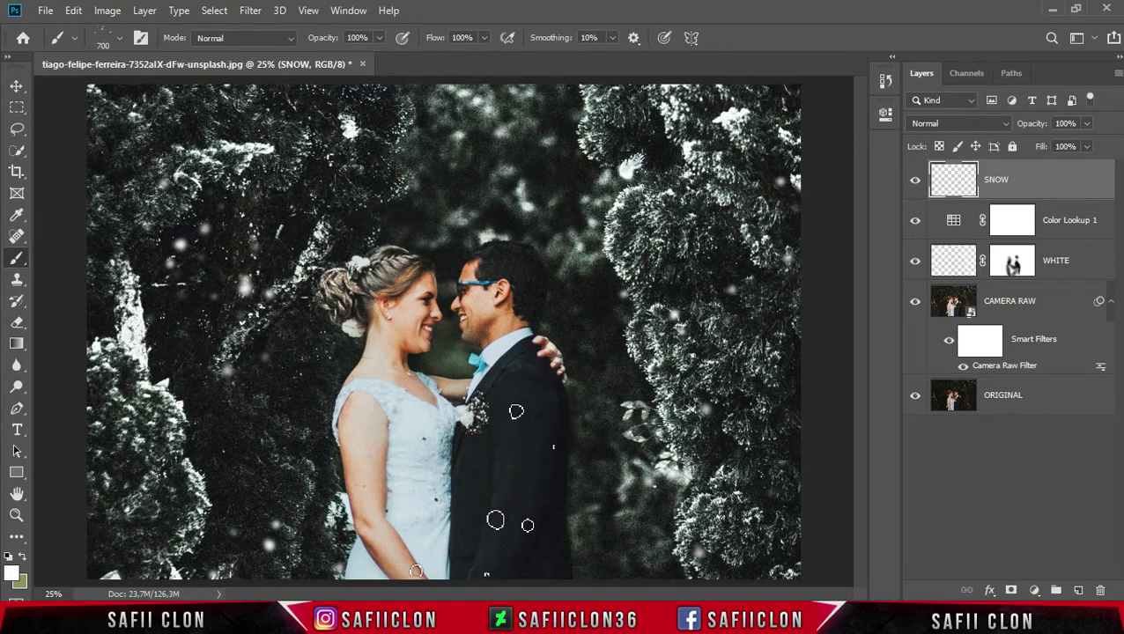
Switch to Pixelstains Particle Brush 02 and stamp snow on the top trees, groom and left trees
{"action": "left_click", "coordinate": [120, 38]}
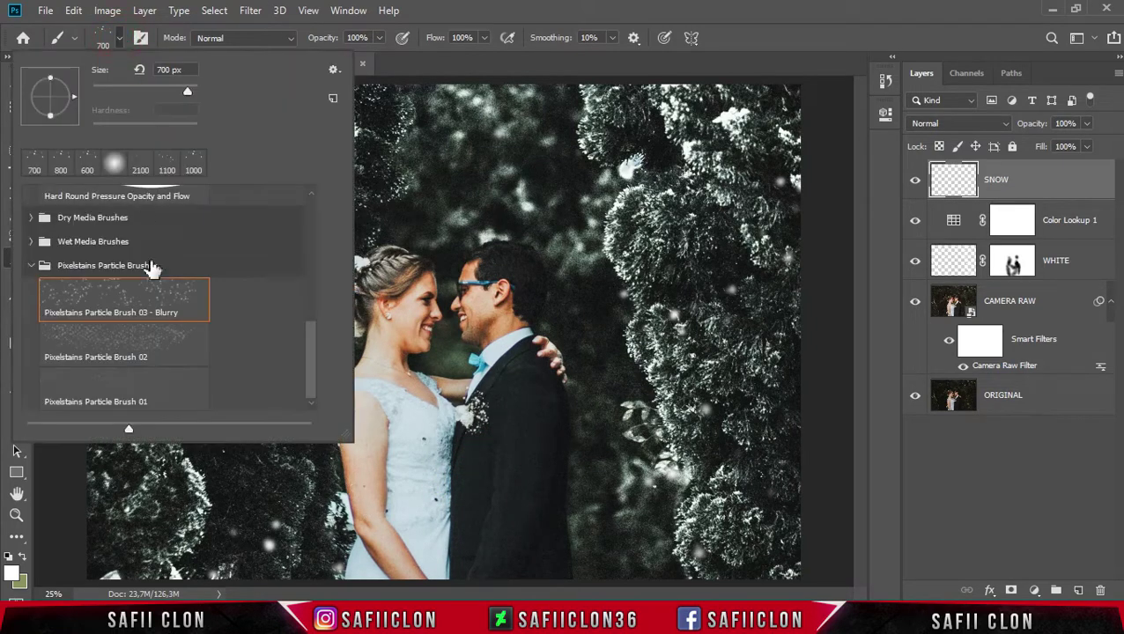
{"action": "left_click", "coordinate": [146, 350]}
{"action": "left_click", "coordinate": [124, 44]}
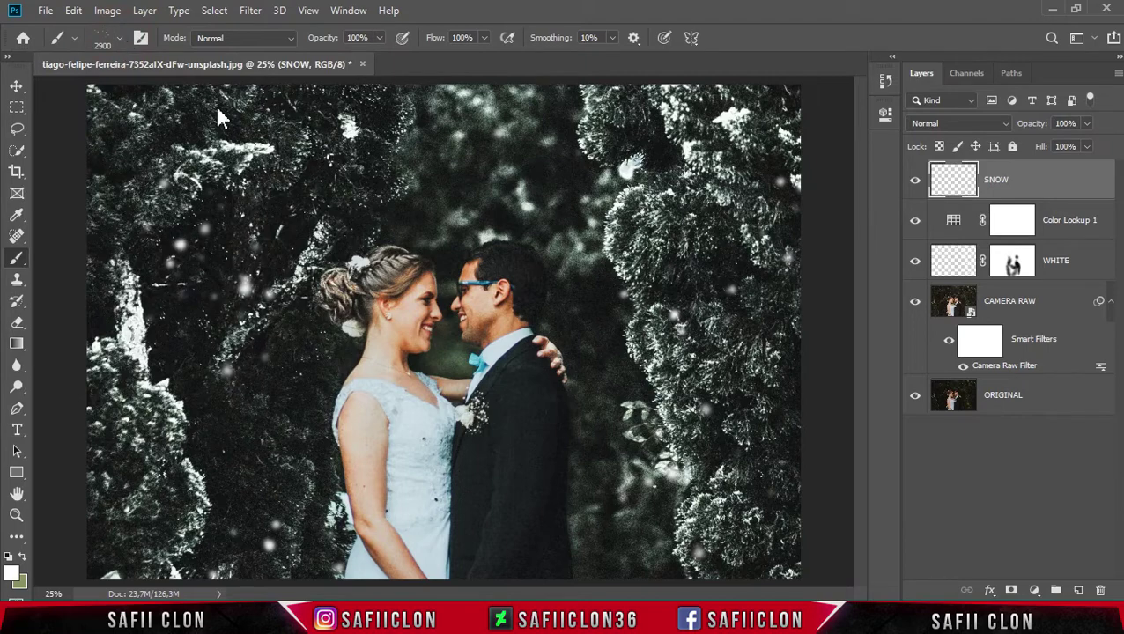
{"action": "left_click", "coordinate": [601, 159]}
{"action": "key", "text": "bracketleft"}
{"action": "key", "text": "bracketleft"}
{"action": "key", "text": "bracketleft"}
{"action": "key", "text": "bracketleft"}
{"action": "key", "text": "bracketleft"}
{"action": "key", "text": "bracketleft"}
{"action": "left_click", "coordinate": [555, 482]}
{"action": "left_click", "coordinate": [484, 446]}
{"action": "left_click", "coordinate": [417, 156]}
{"action": "left_click", "coordinate": [150, 515]}
{"action": "left_click", "coordinate": [263, 459]}
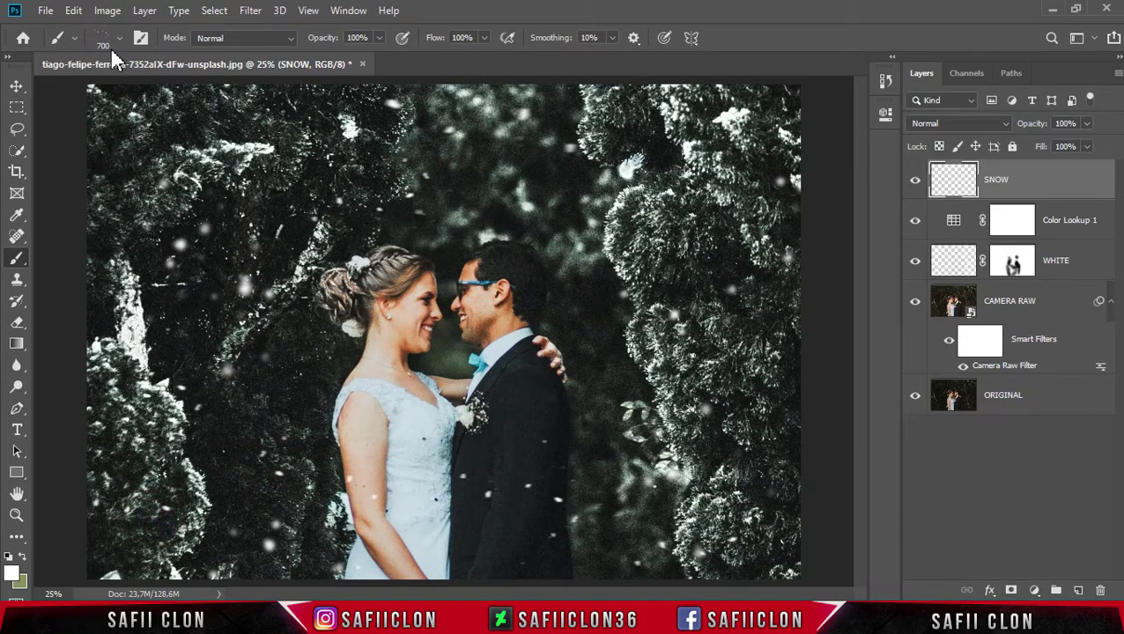
Try Particle Brush 01, return to Brush 02, stamp snow on the right-hand trees, then select the SNOW layer
{"action": "left_click", "coordinate": [103, 40]}
{"action": "left_click", "coordinate": [141, 403]}
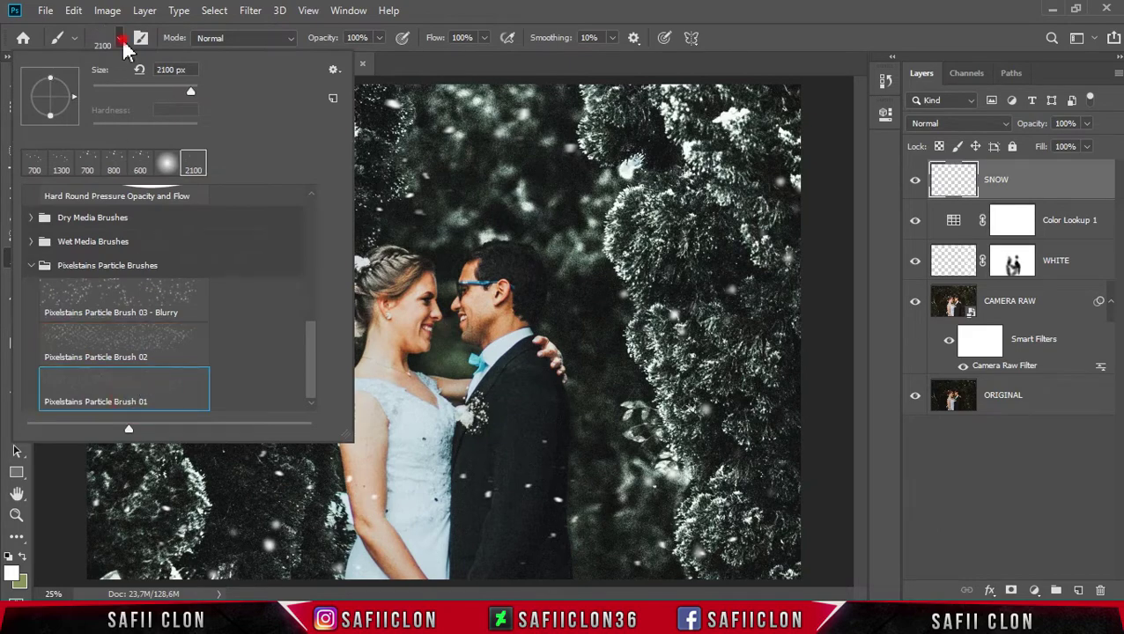
{"action": "left_click", "coordinate": [123, 48]}
{"action": "key", "text": "bracketleft"}
{"action": "key", "text": "bracketleft"}
{"action": "key", "text": "bracketleft"}
{"action": "key", "text": "bracketleft"}
{"action": "key", "text": "bracketleft"}
{"action": "key", "text": "bracketleft"}
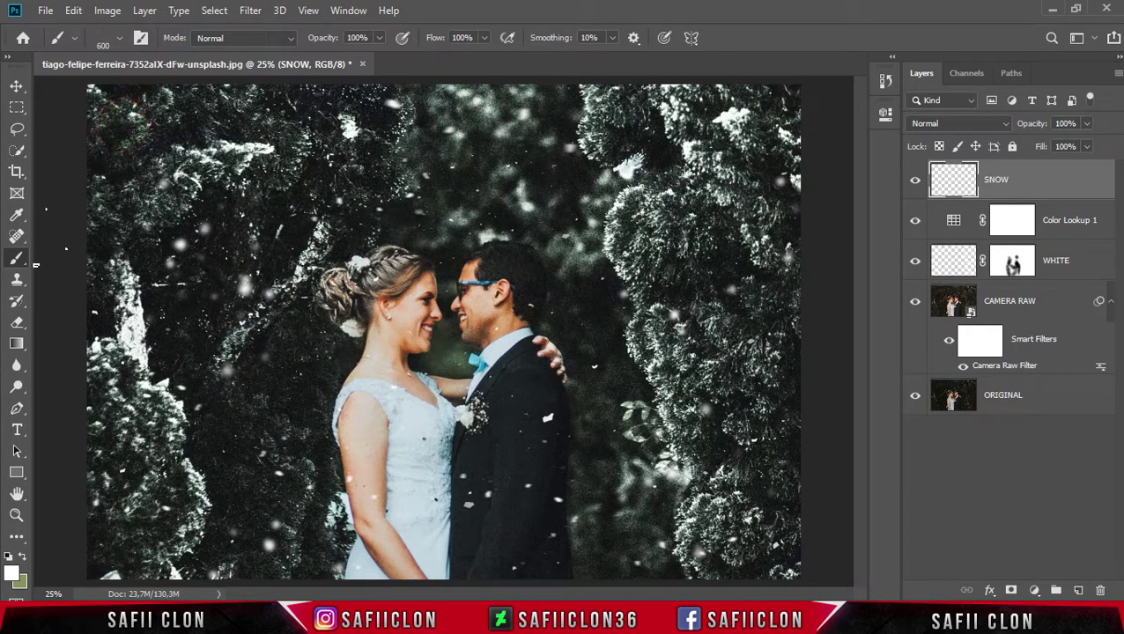
{"action": "left_click", "coordinate": [118, 39]}
{"action": "left_click", "coordinate": [106, 342]}
{"action": "left_click", "coordinate": [113, 38]}
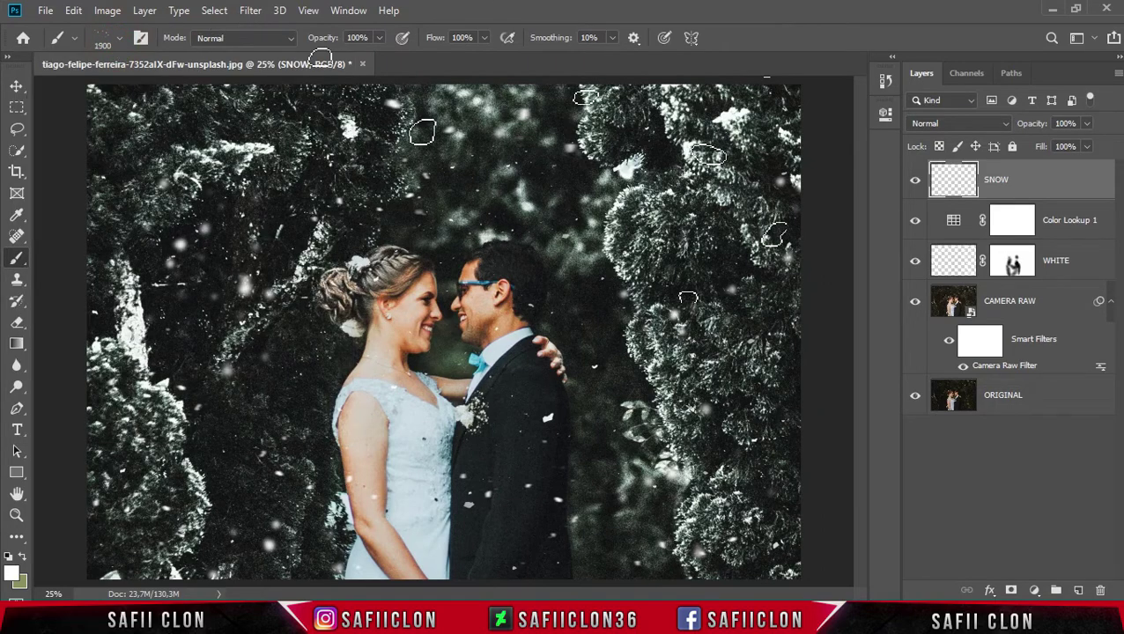
{"action": "left_click", "coordinate": [621, 264]}
{"action": "key", "text": "bracketleft"}
{"action": "key", "text": "bracketleft"}
{"action": "key", "text": "bracketleft"}
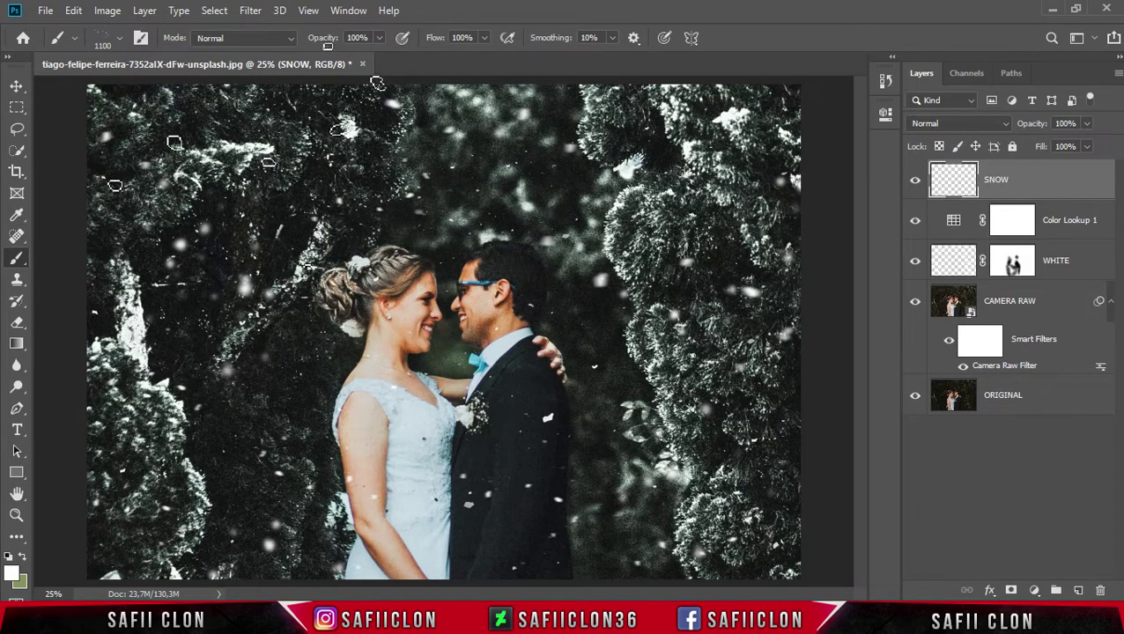
{"action": "left_click", "coordinate": [1041, 175]}
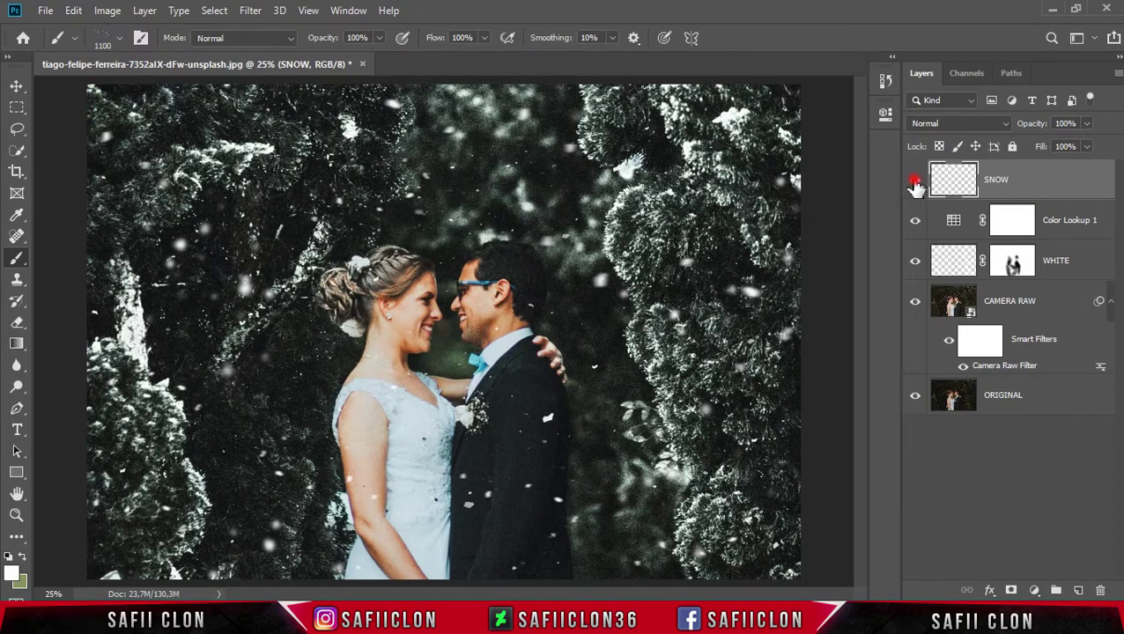
Compare the image with the snow hidden, then add a white layer mask to SNOW
{"action": "left_click", "coordinate": [914, 180]}
{"action": "left_click", "coordinate": [915, 181]}
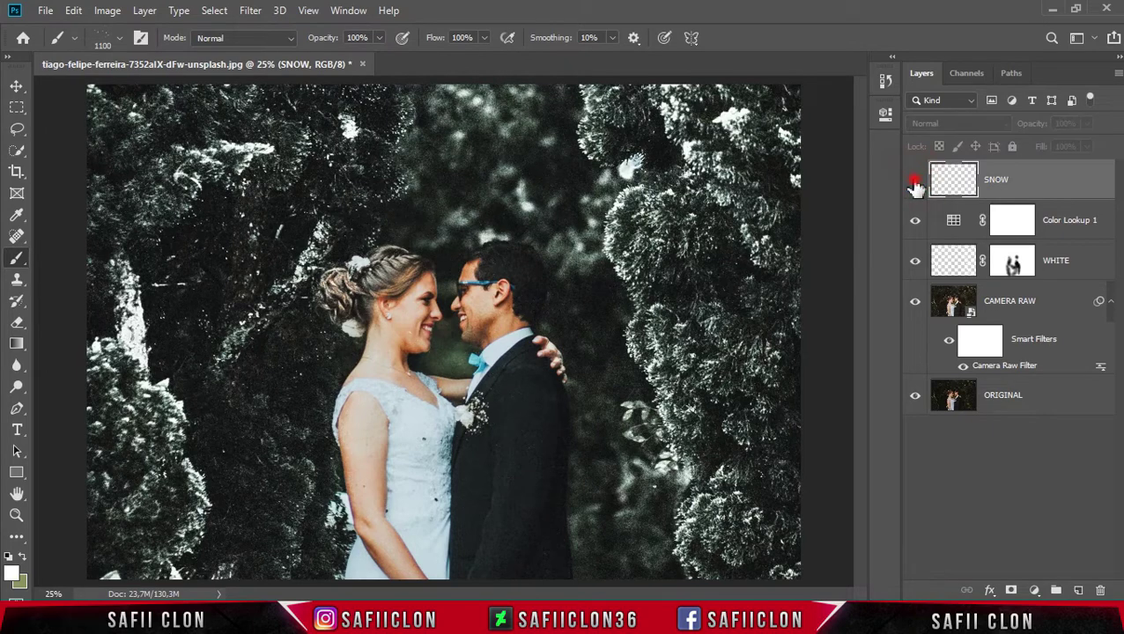
{"action": "left_click", "coordinate": [1052, 183]}
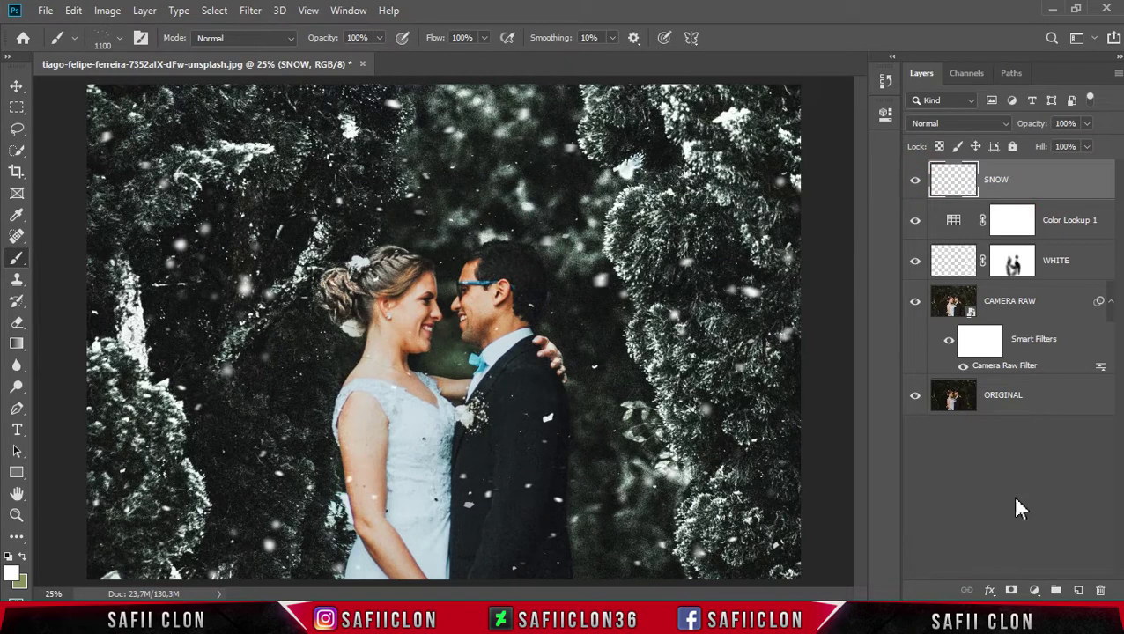
{"action": "left_click", "coordinate": [1012, 590]}
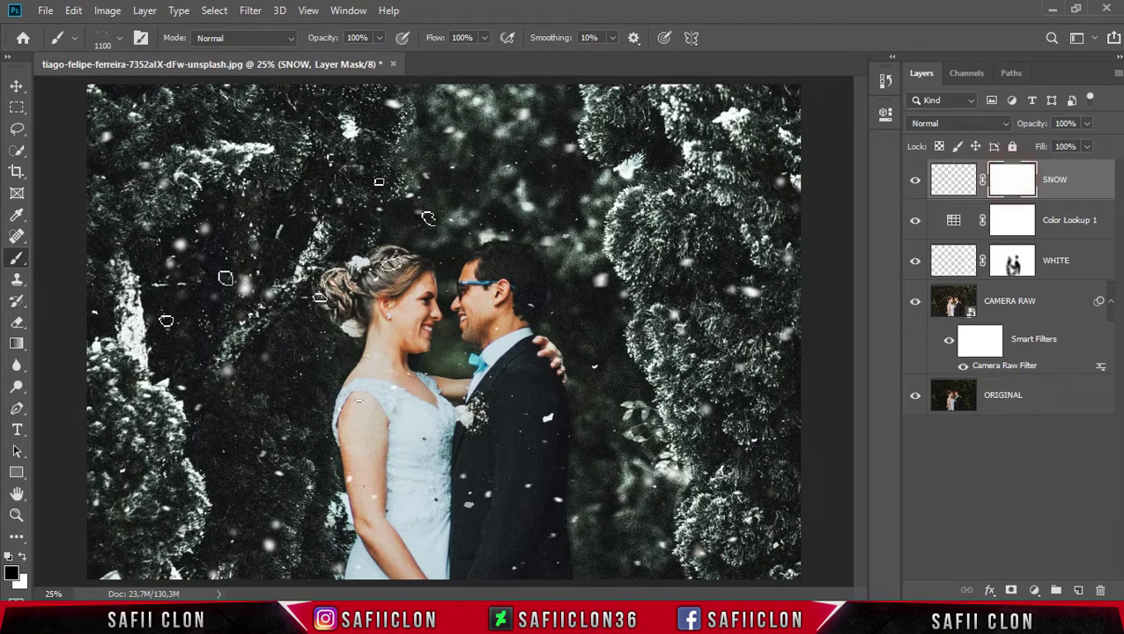
Select the Brush Tool with a Soft Round preset at 0% hardness
{"action": "right_click", "coordinate": [23, 260]}
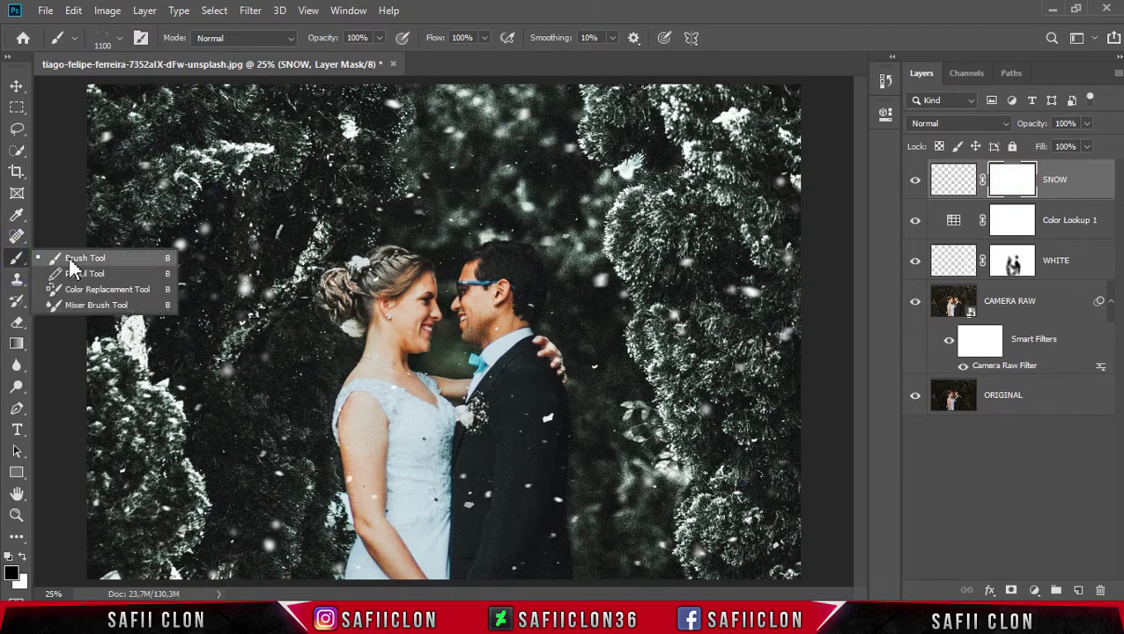
{"action": "left_click", "coordinate": [62, 257]}
{"action": "left_click", "coordinate": [118, 40]}
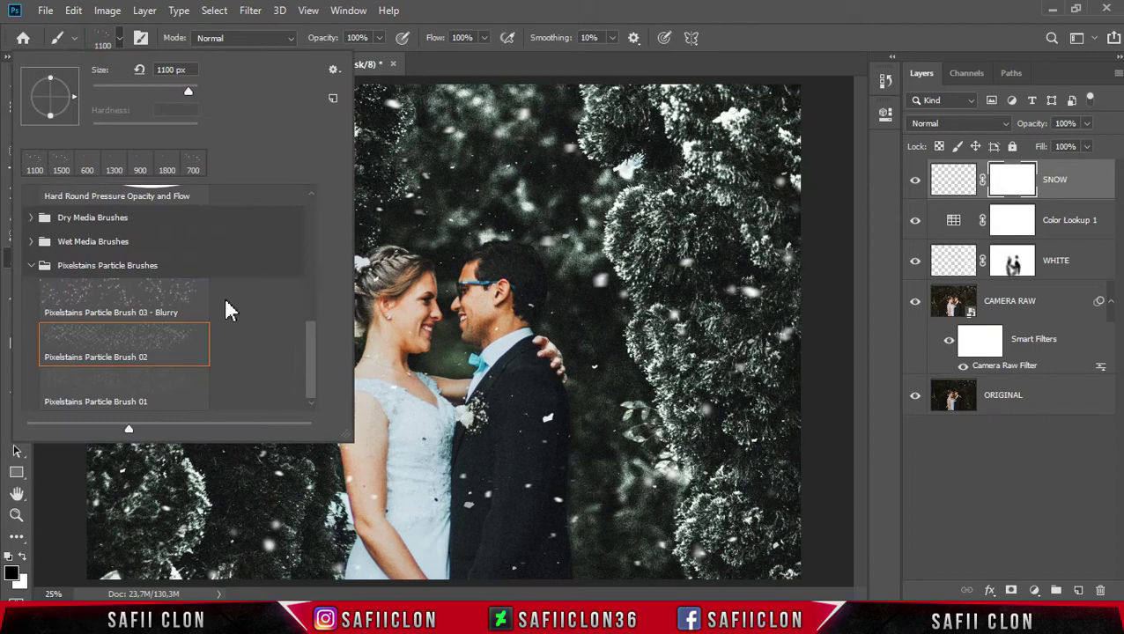
{"action": "mouse_move", "coordinate": [308, 357]}
{"action": "left_mouse_down"}
{"action": "mouse_move", "coordinate": [316, 276]}
{"action": "mouse_move", "coordinate": [304, 225]}
{"action": "left_mouse_up"}
{"action": "left_click", "coordinate": [123, 229]}
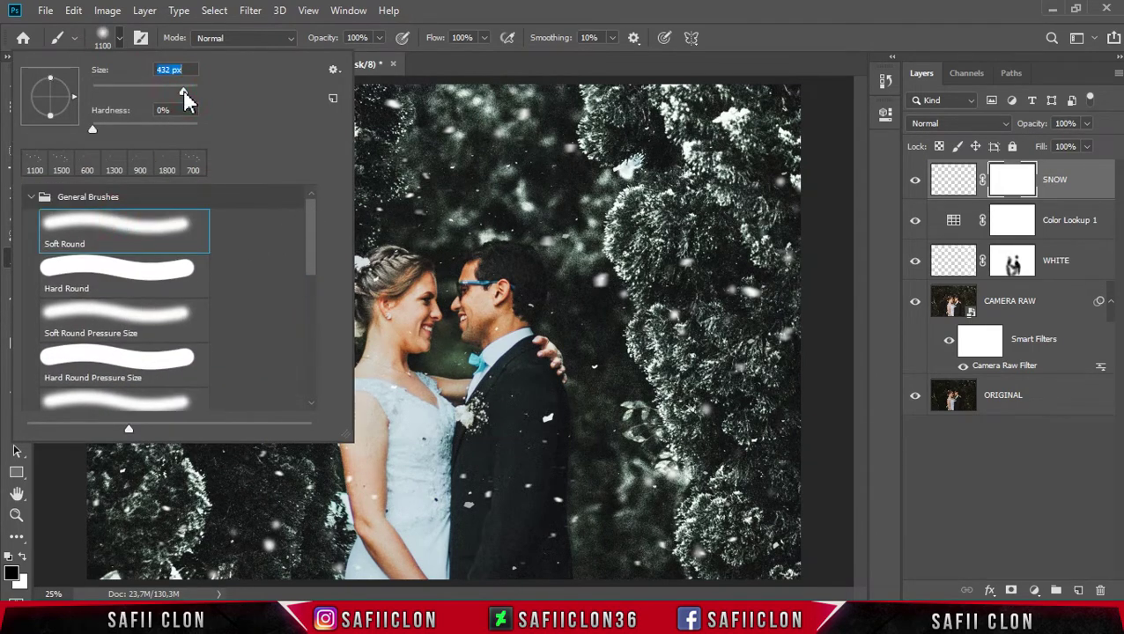
{"action": "left_click", "coordinate": [120, 39]}
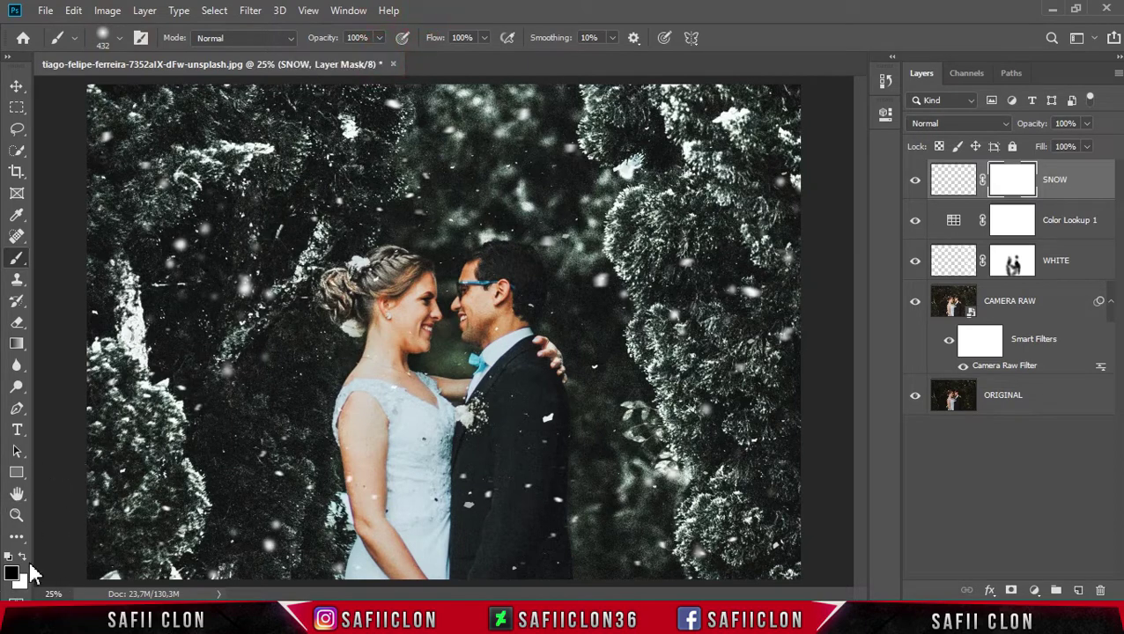
Mask out snowflakes on the couple's faces, the bride's neck, the groom's jacket and around their heads
{"action": "key", "text": "bracketleft"}
{"action": "key", "text": "bracketleft"}
{"action": "key", "text": "bracketleft"}
{"action": "key", "text": "bracketleft"}
{"action": "left_click", "coordinate": [547, 419]}
{"action": "key", "text": "bracketleft"}
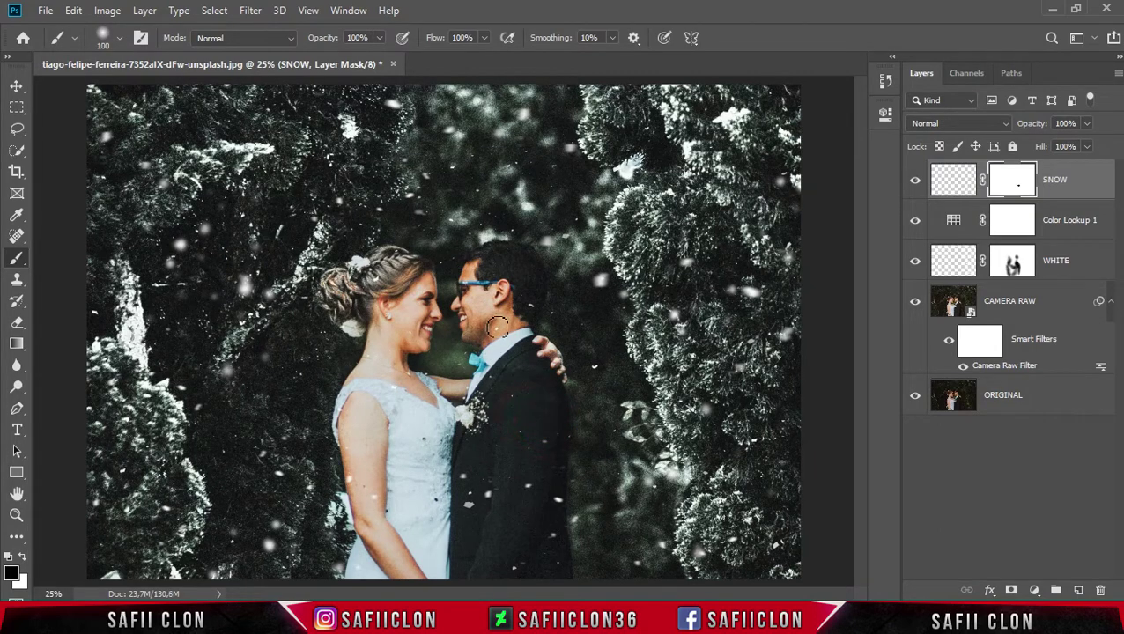
{"action": "left_click", "coordinate": [426, 359]}
{"action": "key", "text": "bracketright"}
{"action": "key", "text": "bracketright"}
{"action": "key", "text": "bracketright"}
{"action": "left_click", "coordinate": [469, 499]}
{"action": "left_click", "coordinate": [553, 527]}
{"action": "left_click", "coordinate": [527, 484]}
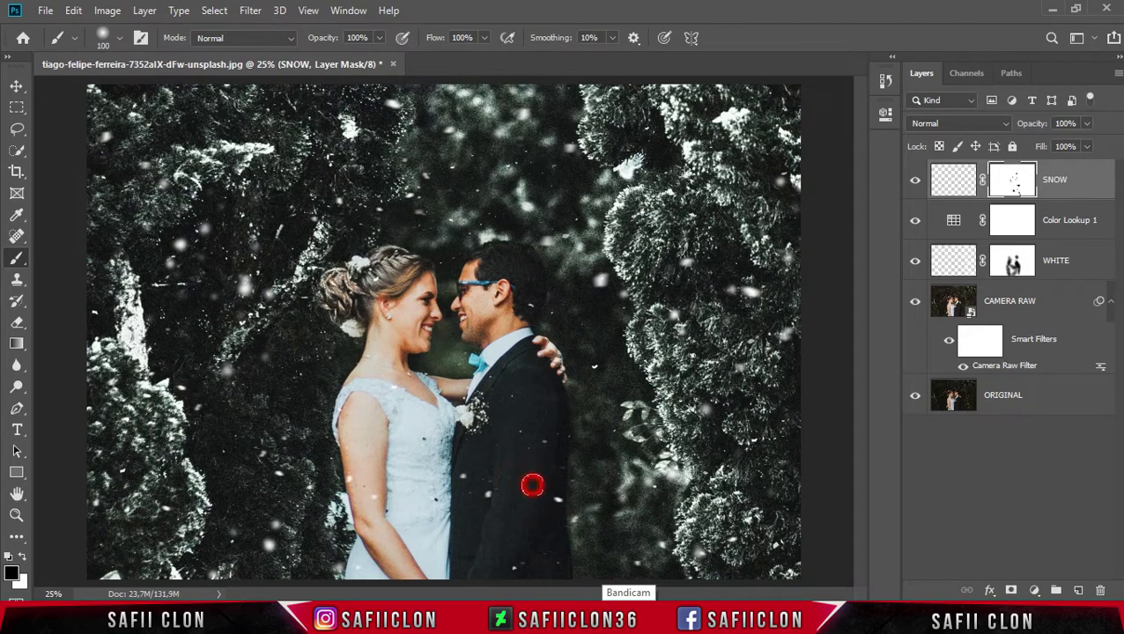
{"action": "key", "text": "bracketleft"}
{"action": "key", "text": "bracketleft"}
{"action": "key", "text": "bracketleft"}
{"action": "left_click", "coordinate": [509, 388]}
{"action": "key", "text": "bracketright"}
{"action": "key", "text": "bracketright"}
{"action": "key", "text": "bracketright"}
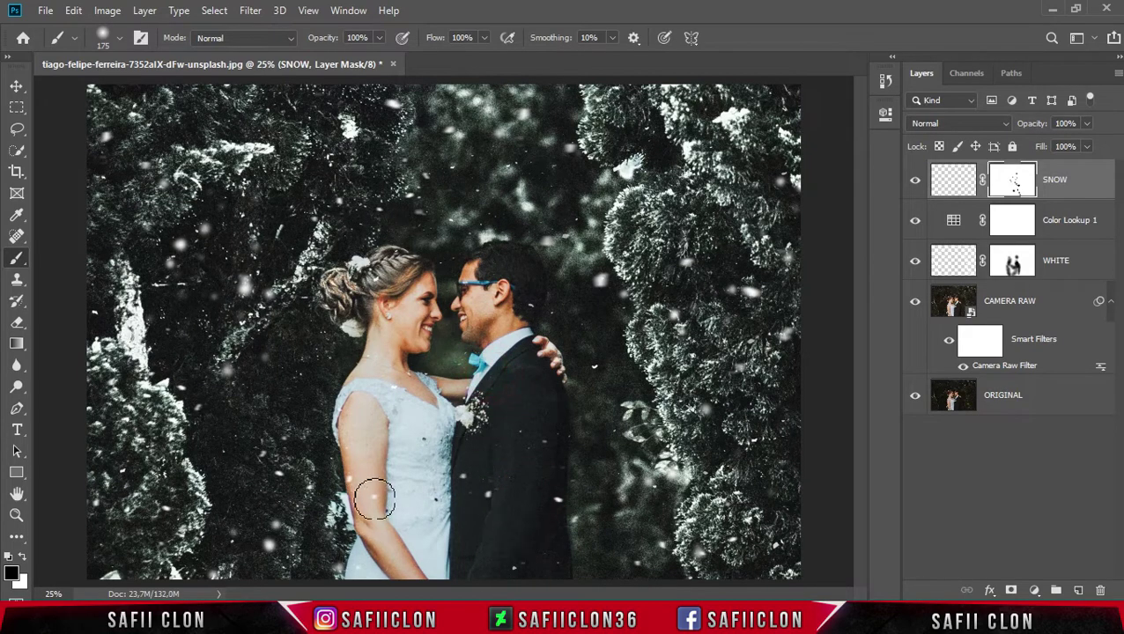
{"action": "left_click", "coordinate": [436, 267]}
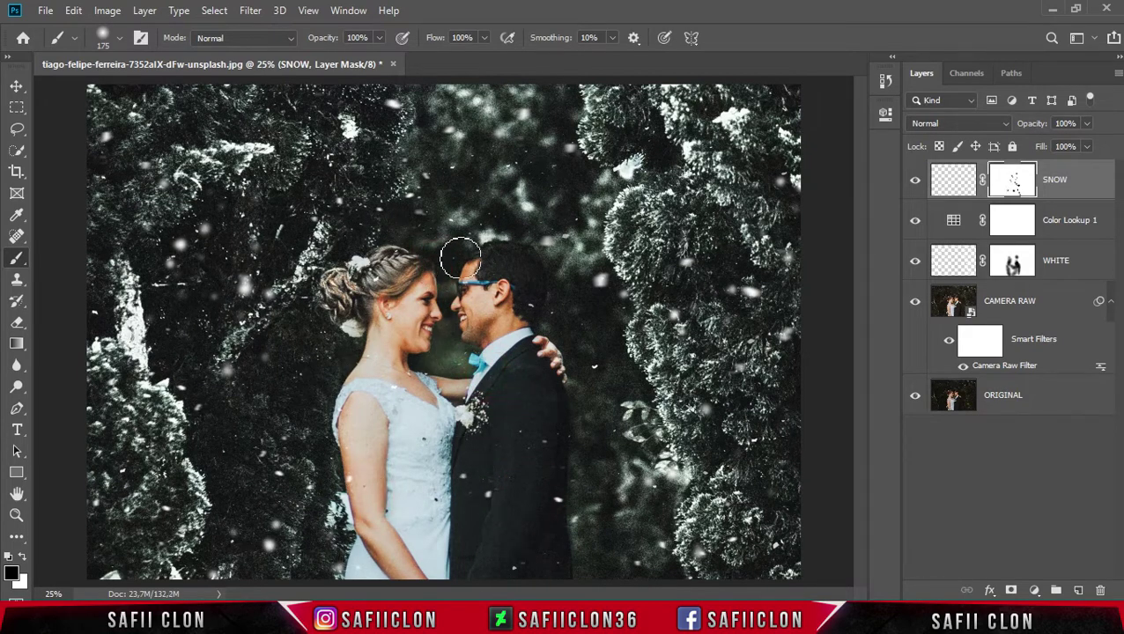
Mask snow from the upper-left tree, bride's shoulder and groom's chest, checking by toggling SNOW visibility
{"action": "left_click", "coordinate": [180, 240]}
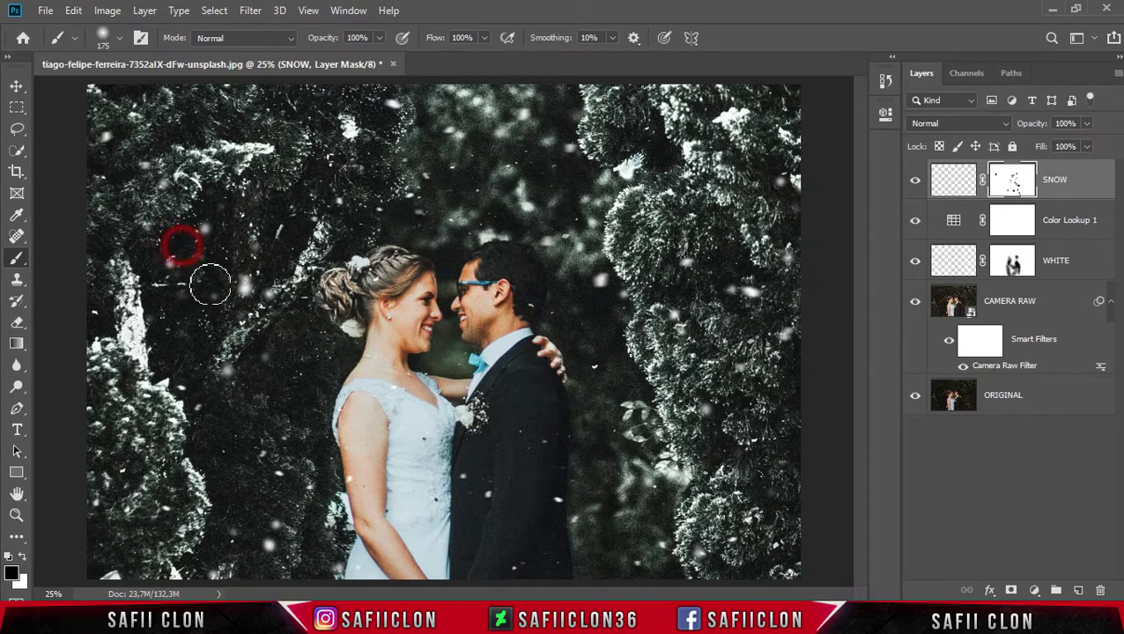
{"action": "left_click", "coordinate": [915, 181]}
{"action": "left_click", "coordinate": [915, 180]}
{"action": "left_click", "coordinate": [915, 180]}
{"action": "left_click", "coordinate": [392, 387]}
{"action": "mouse_move", "coordinate": [459, 378]}
{"action": "left_mouse_down"}
{"action": "mouse_move", "coordinate": [462, 362]}
{"action": "mouse_move", "coordinate": [453, 422]}
{"action": "left_mouse_up"}
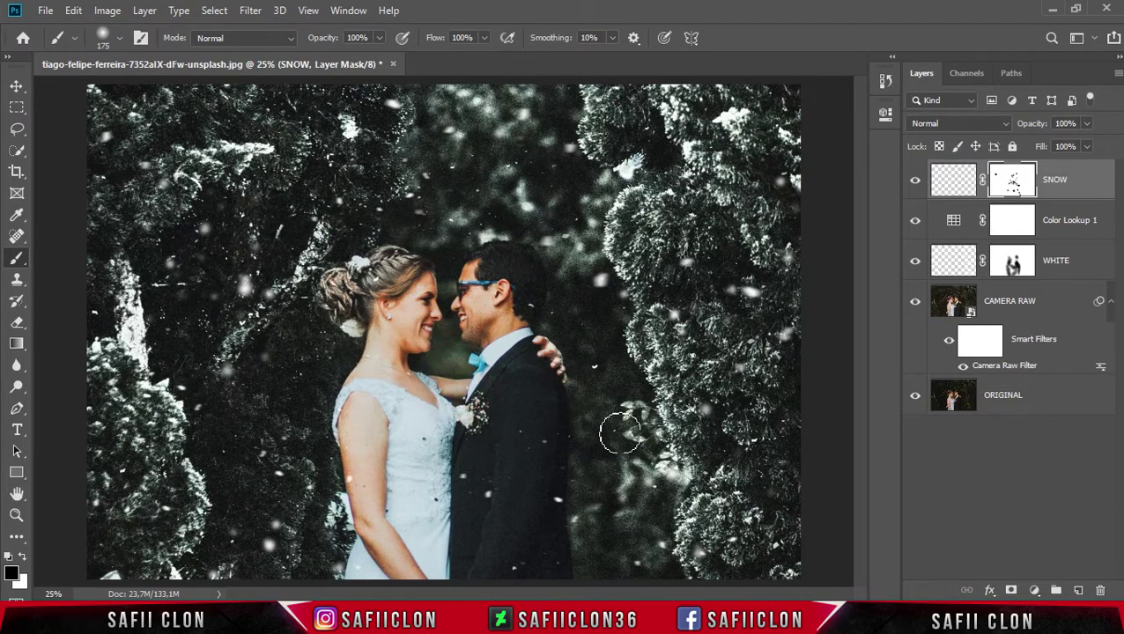
{"action": "left_click", "coordinate": [913, 181]}
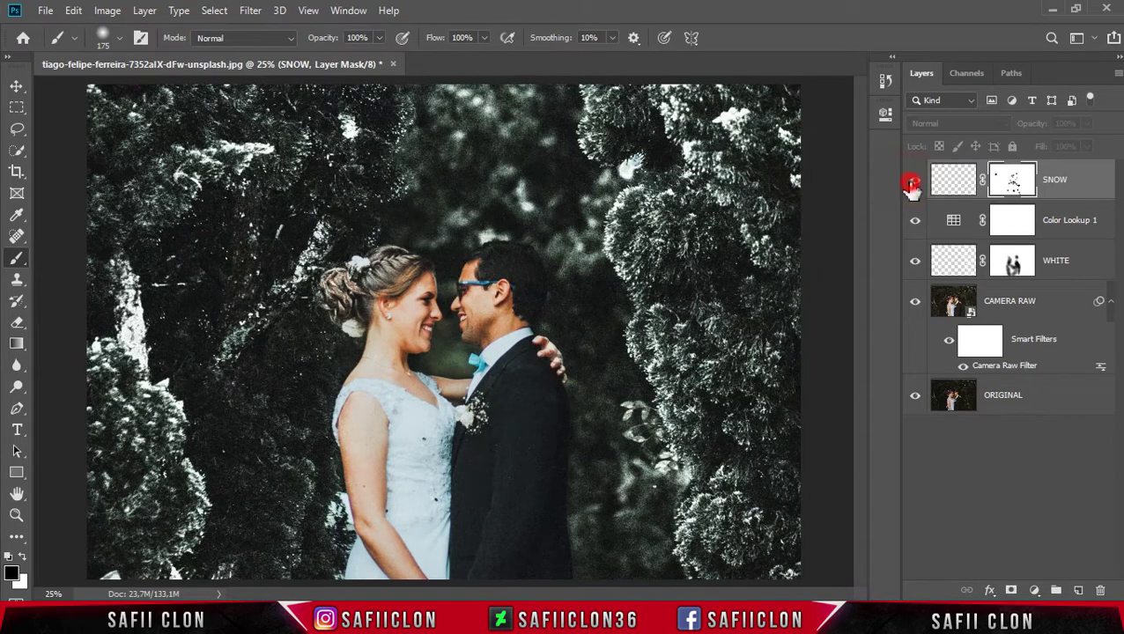
{"action": "left_click", "coordinate": [1077, 179]}
Stamp visible layers with Ctrl+Shift+Alt+E, rename the result ALTERNATIVE COLOR, and convert it to a smart object
{"action": "key", "text": "ctrl+shift+alt+e"}
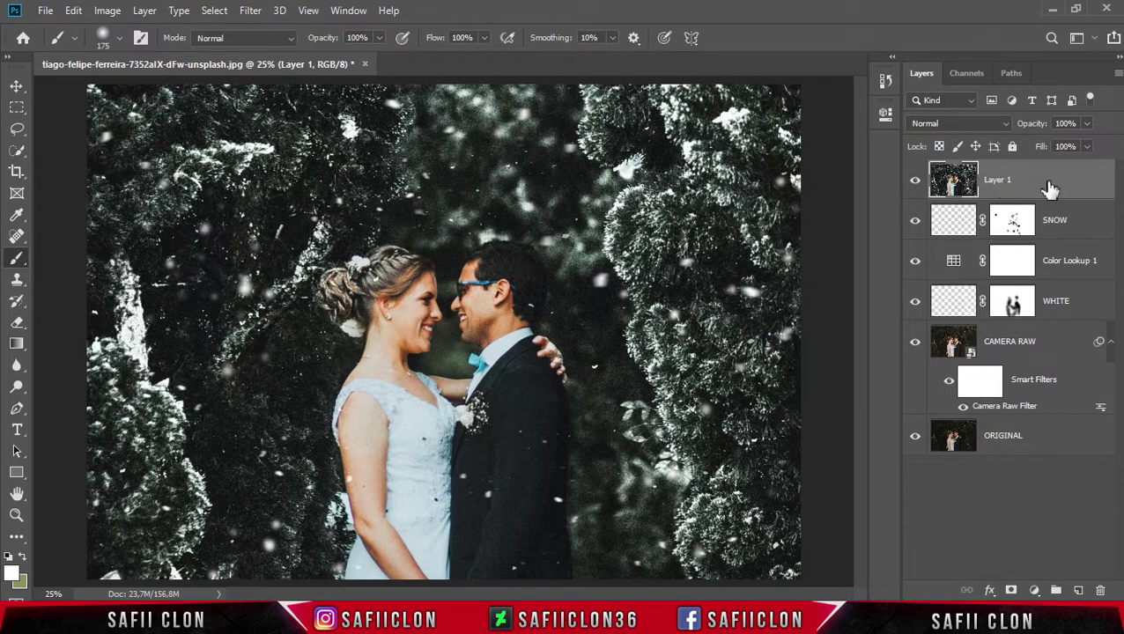
{"action": "double_click", "coordinate": [999, 180]}
{"action": "type", "text": "ALTERNATIVE COLOR"}
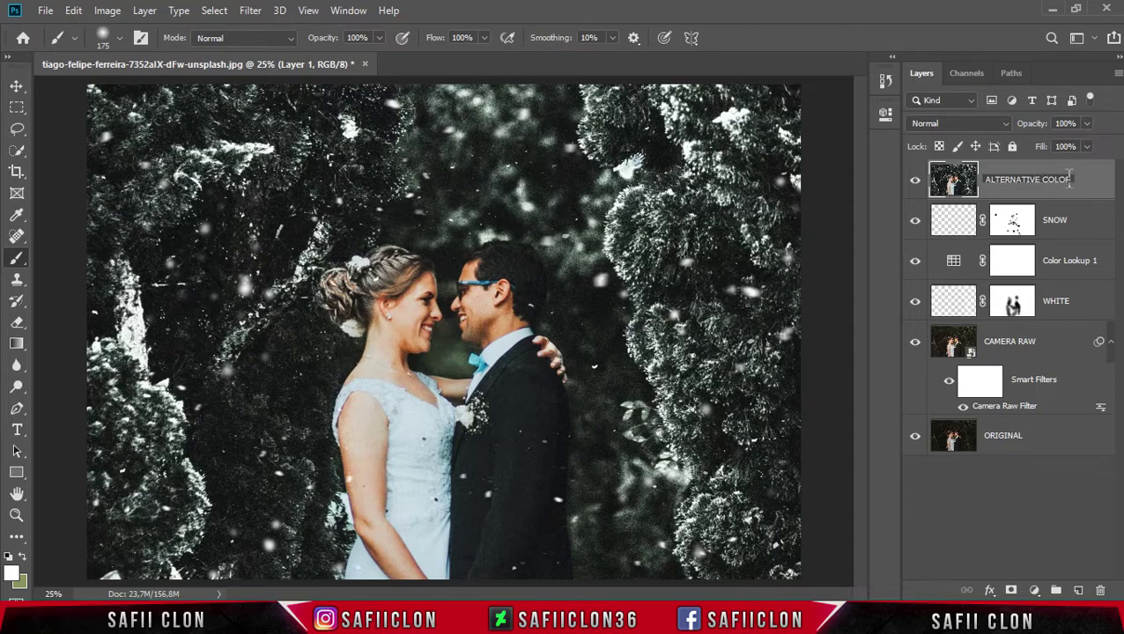
{"action": "key", "text": "Return"}
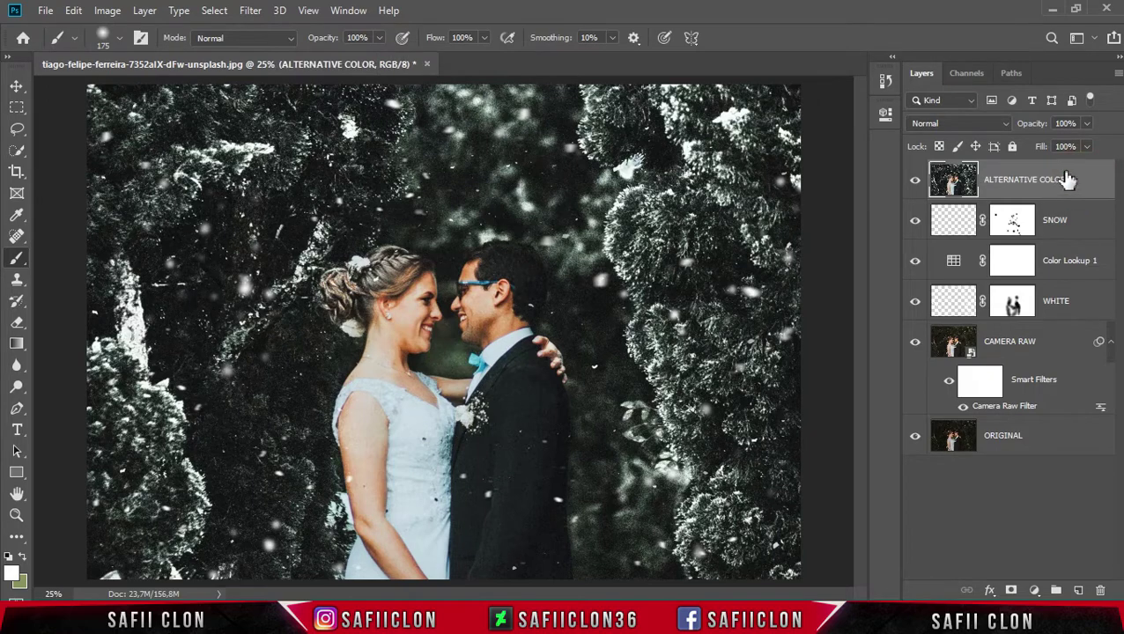
{"action": "right_click", "coordinate": [1067, 180]}
{"action": "left_click", "coordinate": [960, 230]}
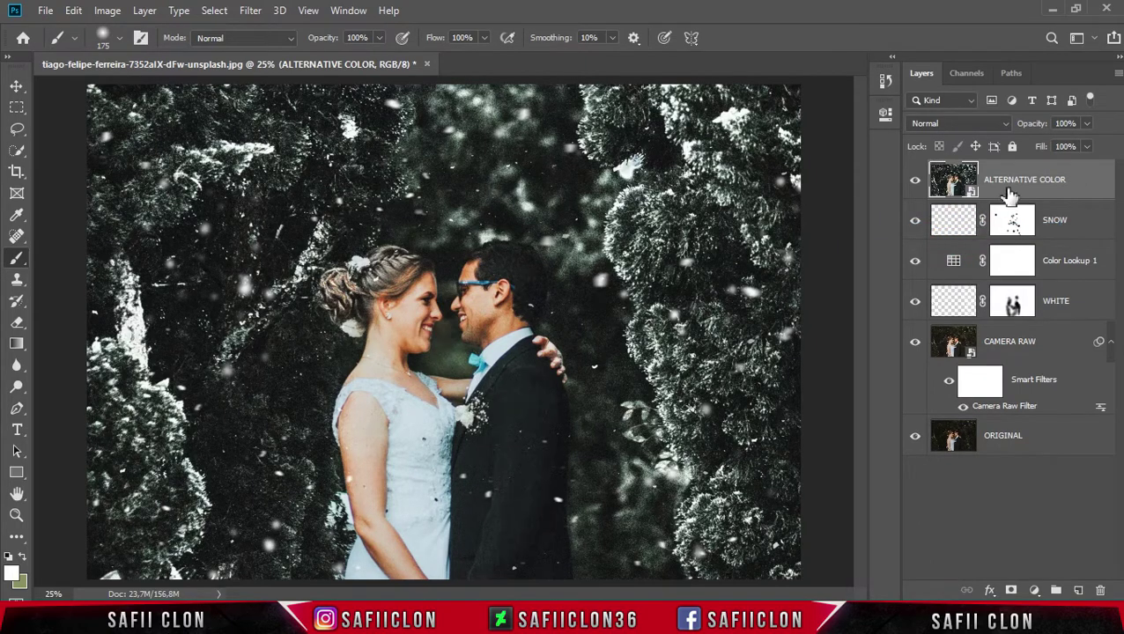
{"action": "left_click", "coordinate": [251, 10]}
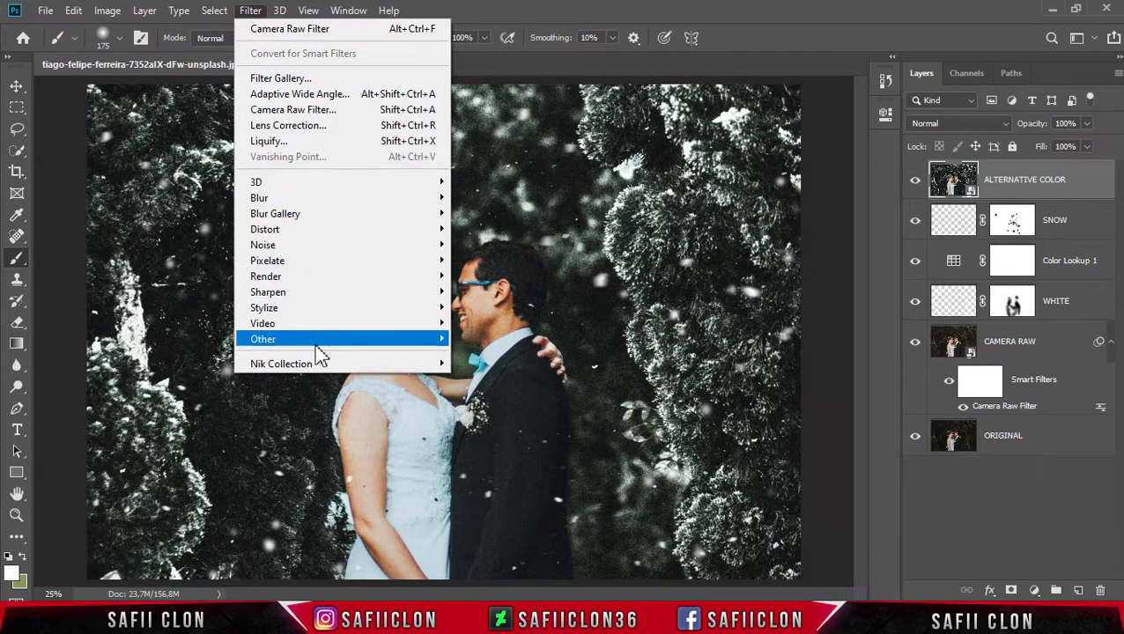
{"action": "mouse_move", "coordinate": [281, 363]}
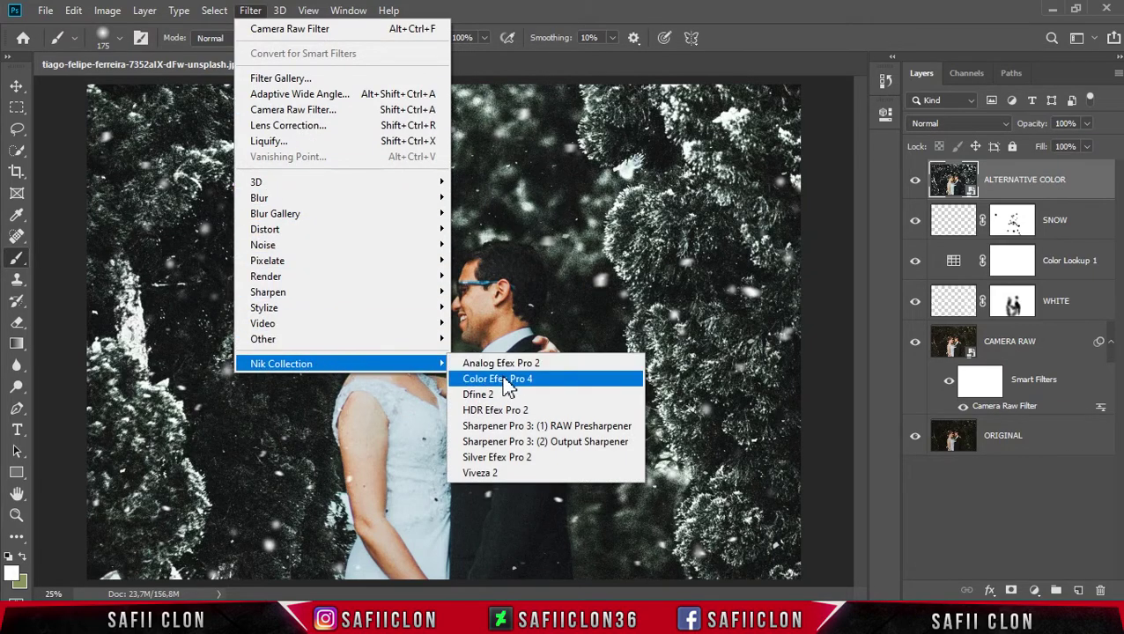
Run Nik Collection Color Efex Pro 4 on the ALTERNATIVE COLOR smart object, accepting the smart filter warning
{"action": "left_click", "coordinate": [497, 382]}
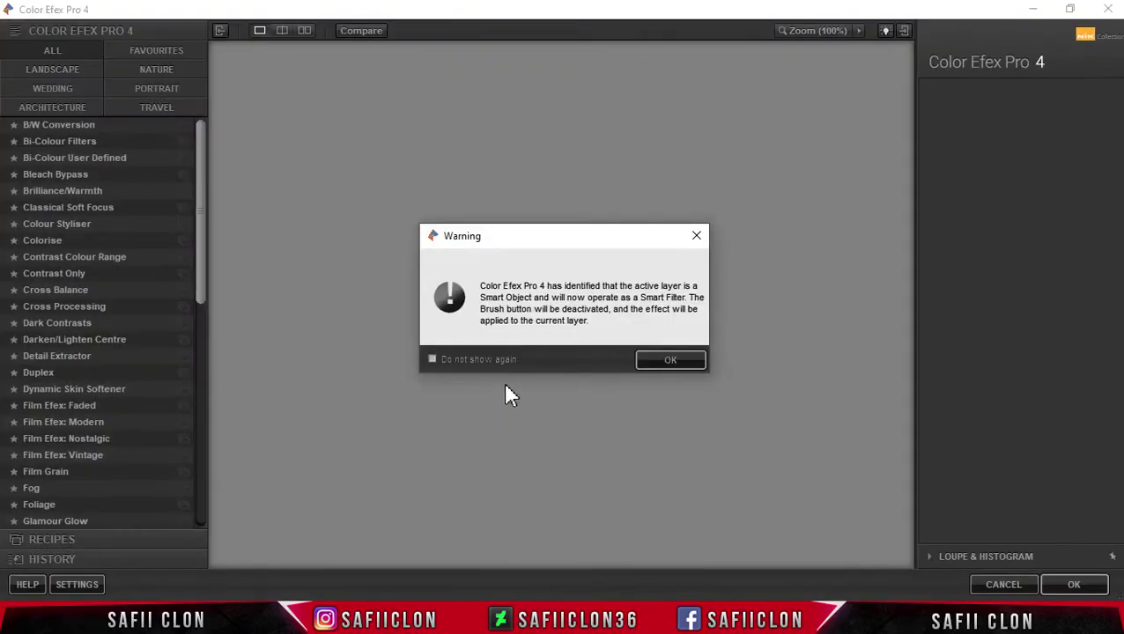
{"action": "left_click", "coordinate": [670, 363]}
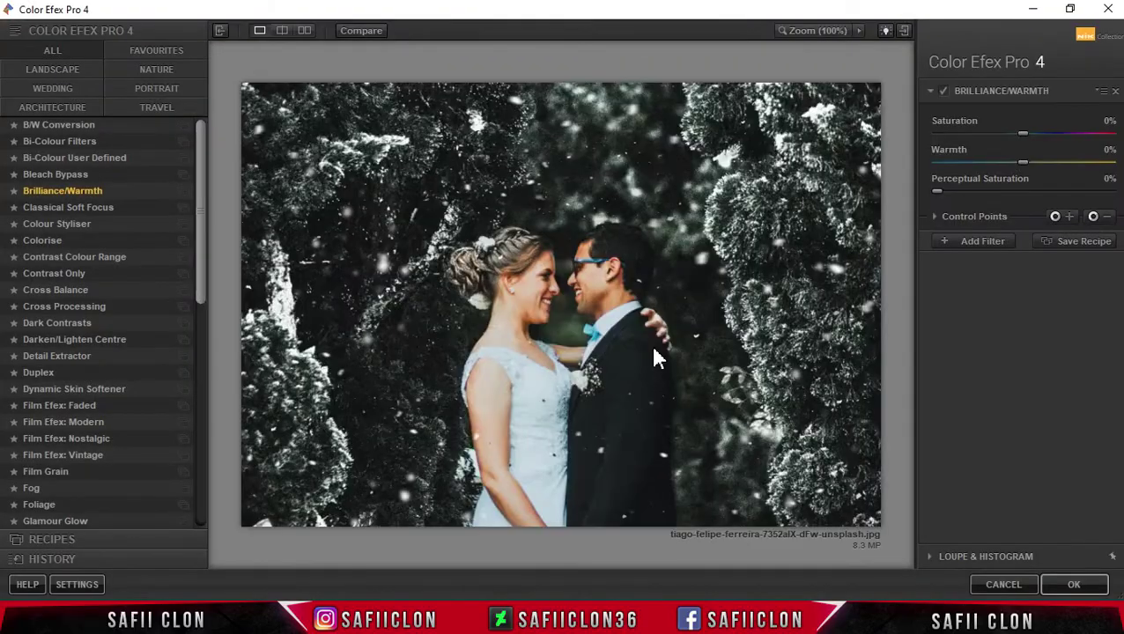
Add the Photo Styliser filter with the Varitone style 4
{"action": "left_click_drag", "start_coordinate": [201, 197], "coordinate": [212, 421]}
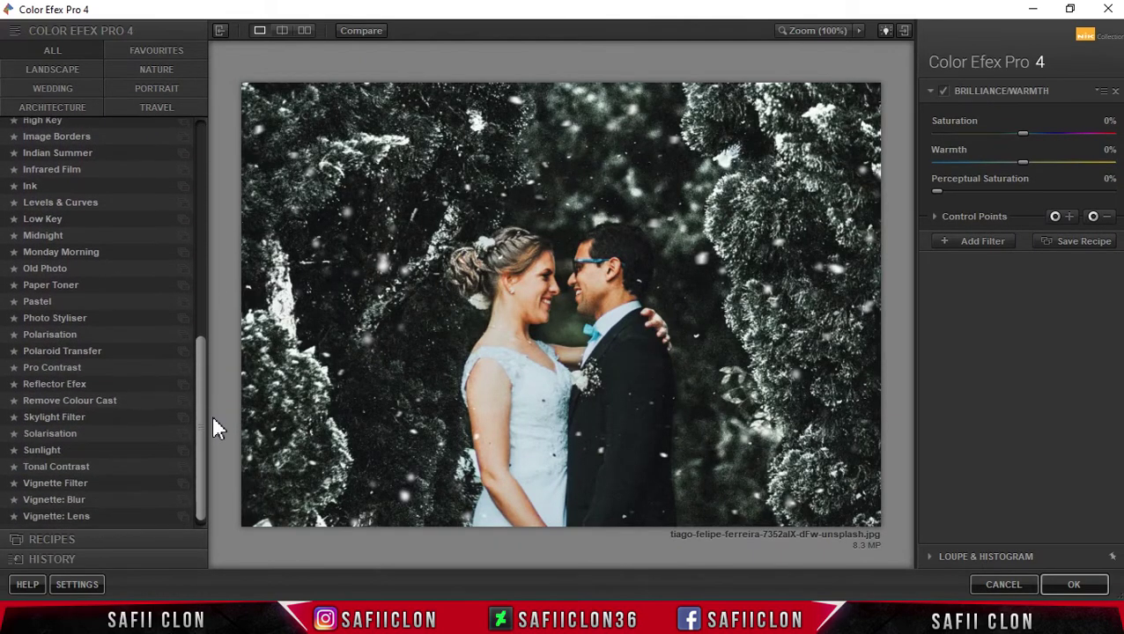
{"action": "left_click", "coordinate": [70, 315]}
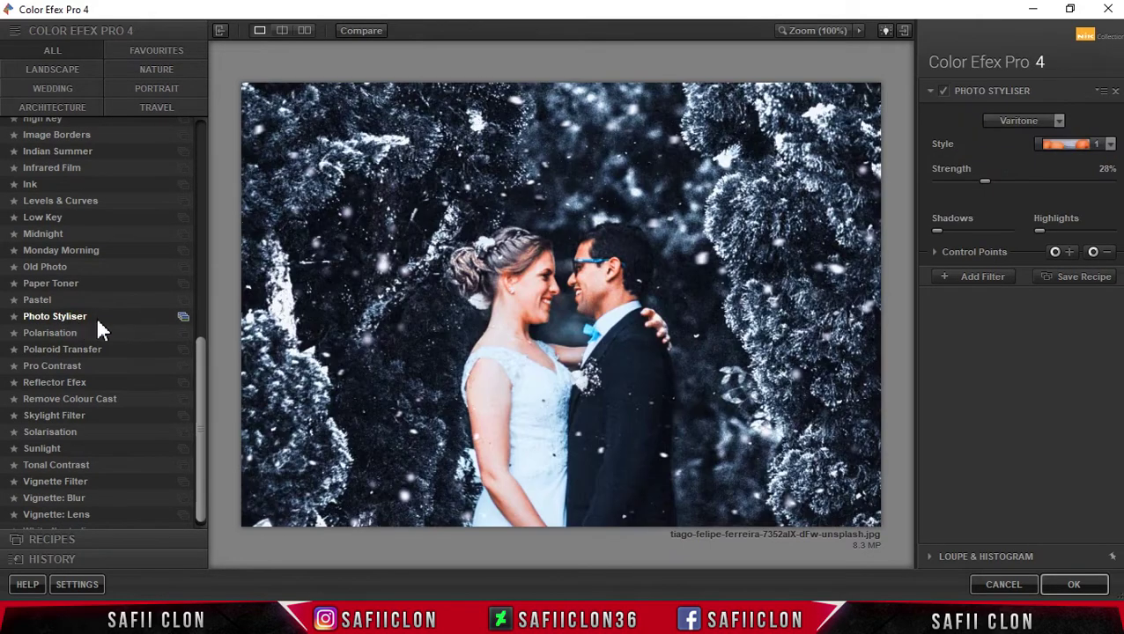
{"action": "left_click", "coordinate": [1056, 121]}
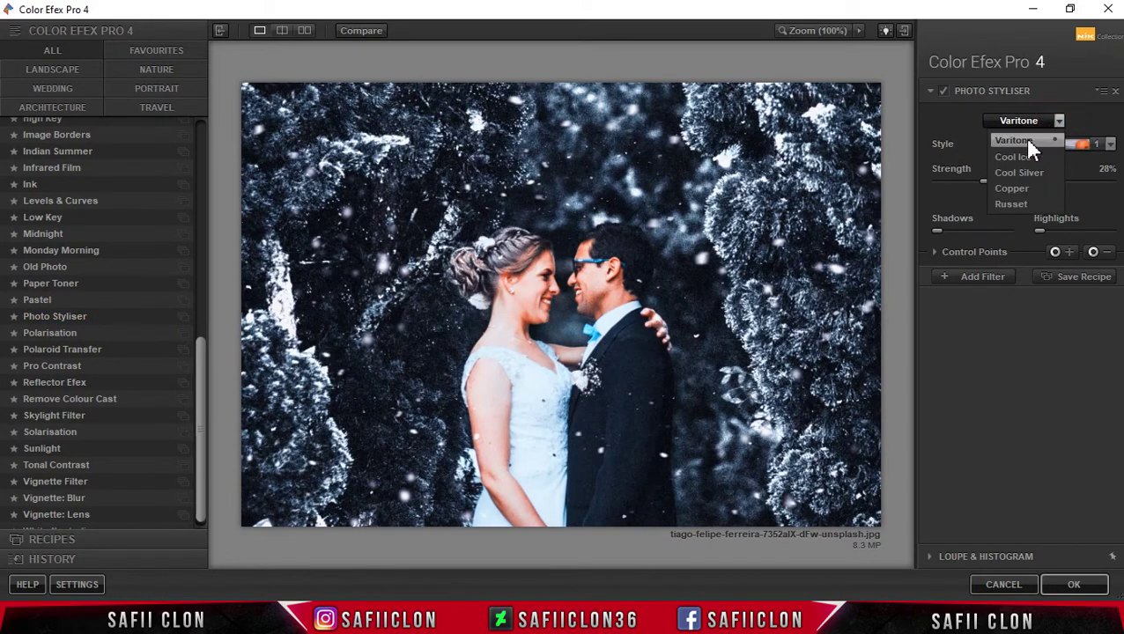
{"action": "left_click", "coordinate": [1023, 137]}
{"action": "left_click", "coordinate": [1109, 144]}
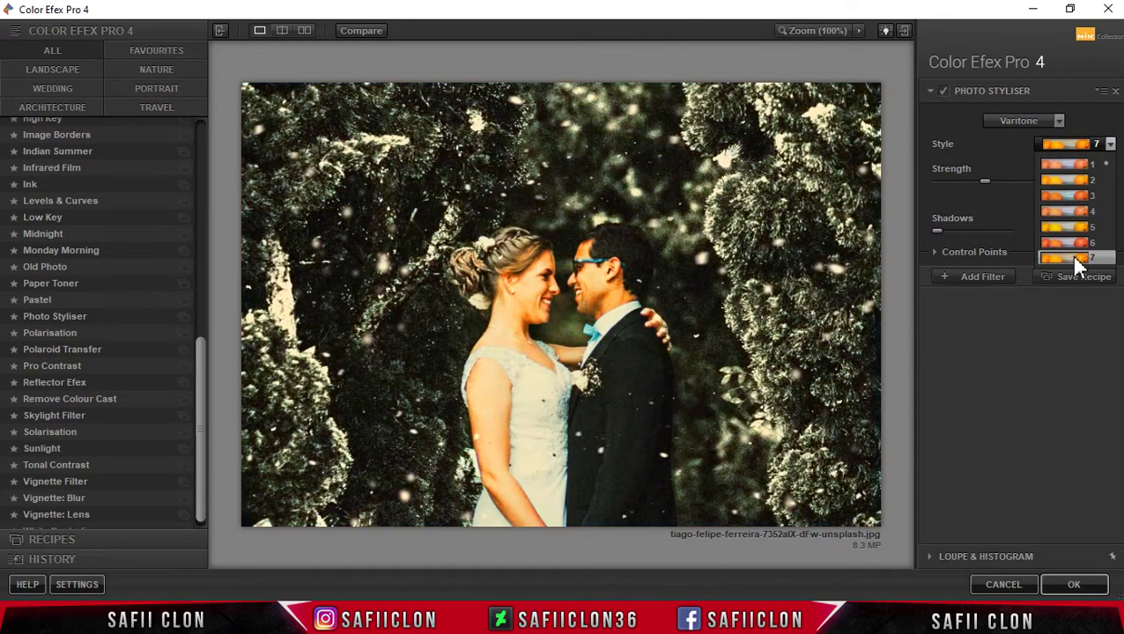
{"action": "left_click", "coordinate": [1068, 211]}
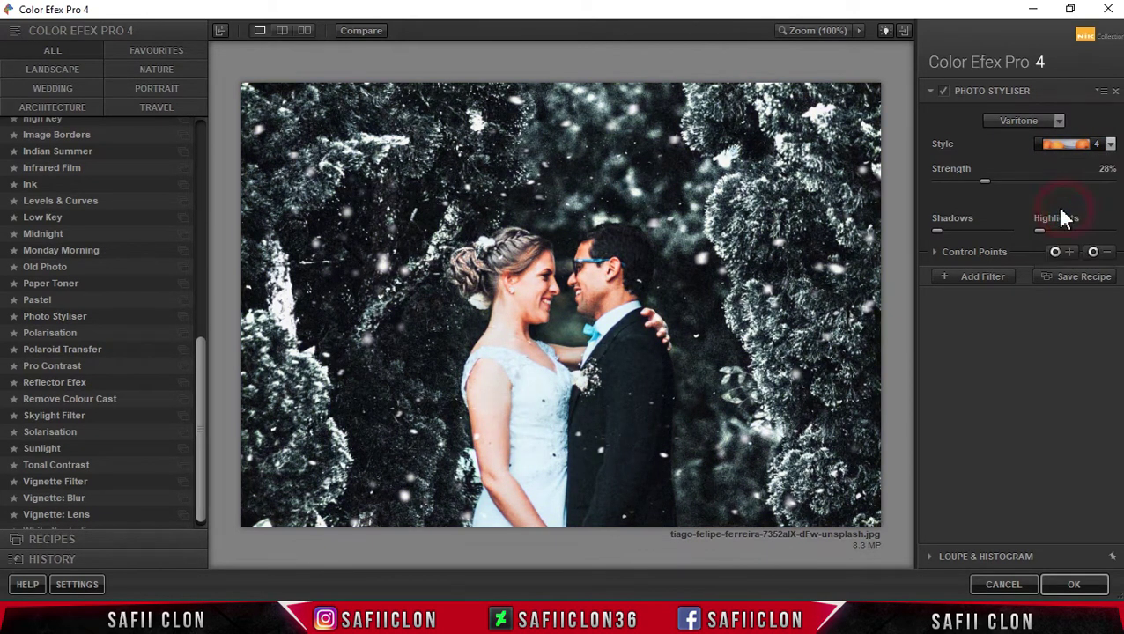
Set Photo Styliser strength 17%, shadows 6% and highlights 32%, and add a new filter slot
{"action": "left_click_drag", "start_coordinate": [983, 182], "coordinate": [967, 183]}
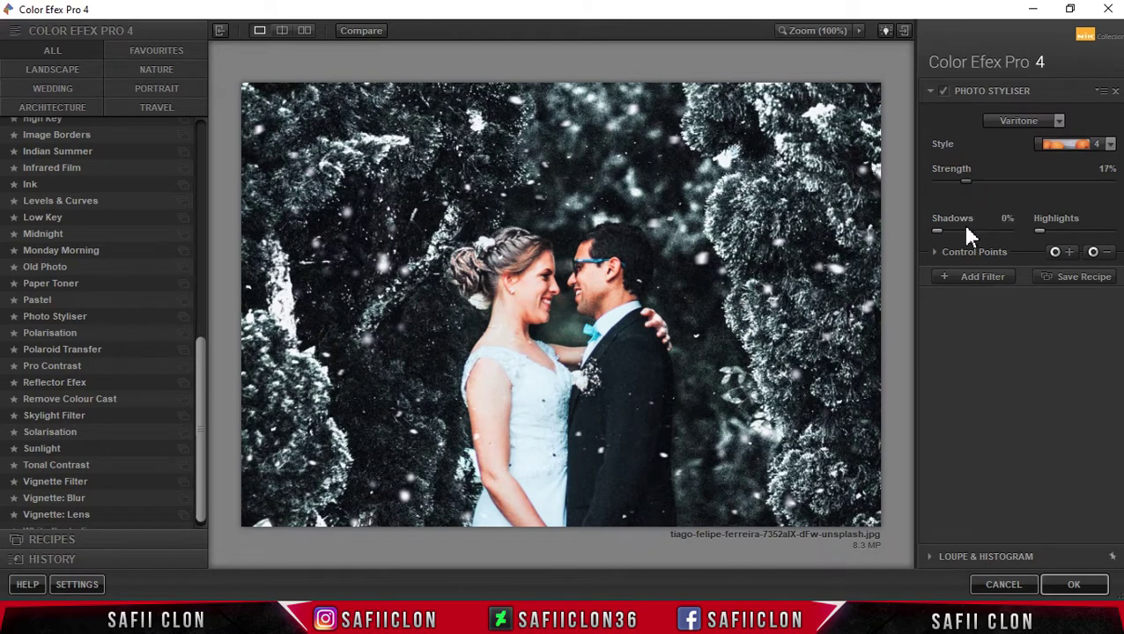
{"action": "left_click_drag", "start_coordinate": [937, 231], "coordinate": [945, 233]}
{"action": "left_click_drag", "start_coordinate": [1041, 230], "coordinate": [1063, 230]}
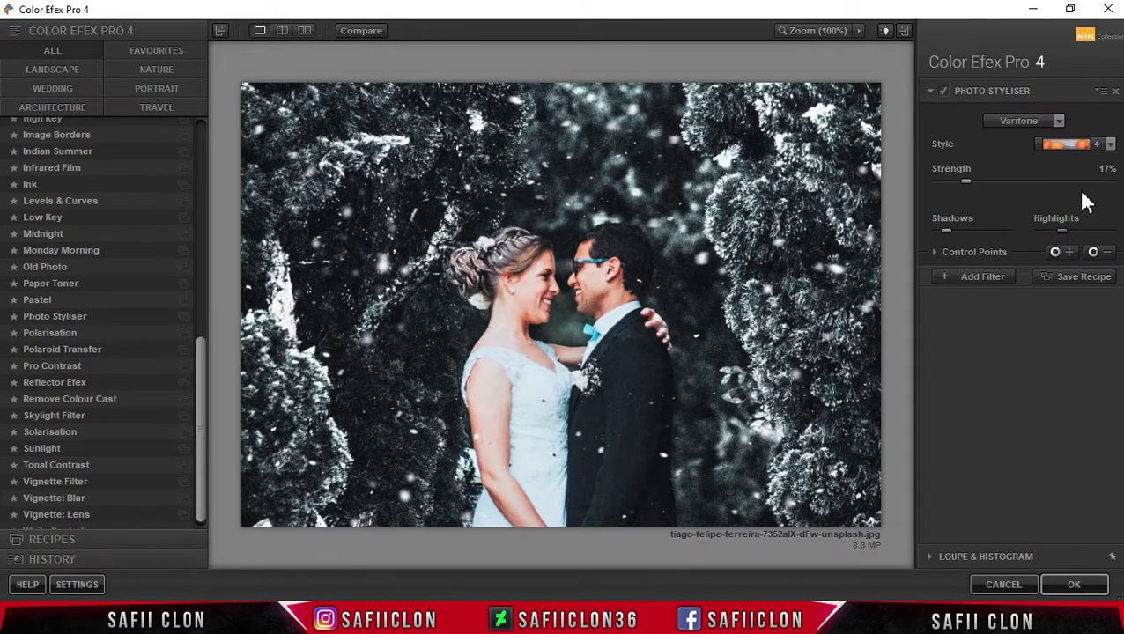
{"action": "left_click", "coordinate": [962, 276]}
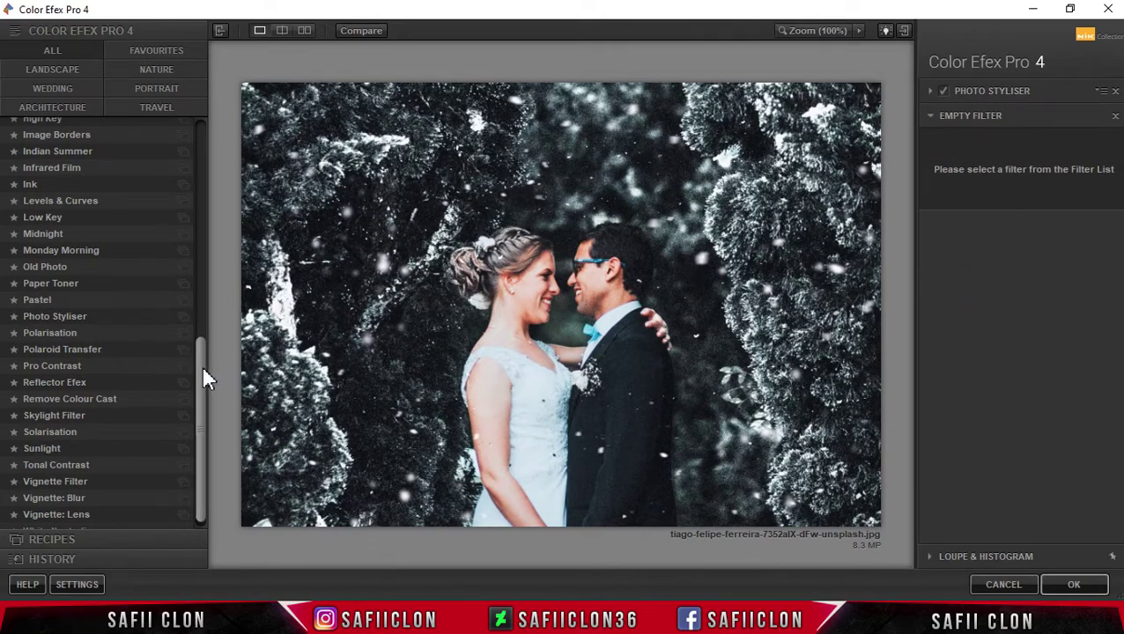
{"action": "left_click_drag", "start_coordinate": [205, 374], "coordinate": [194, 150]}
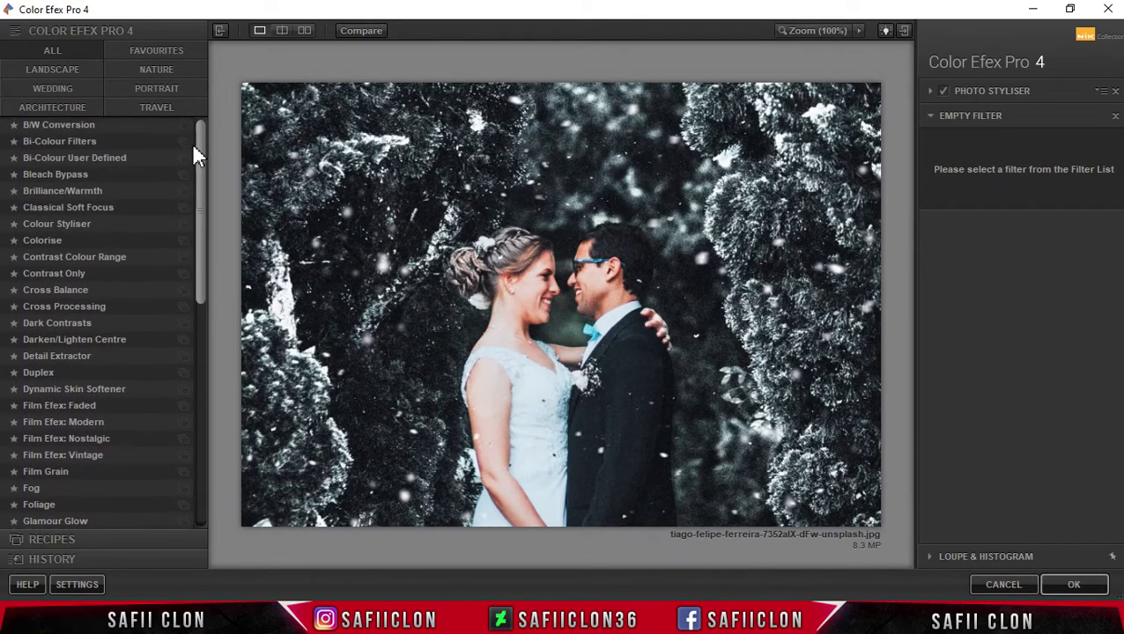
Add Classical Soft Focus with Method 1, Diffused Detail 21% and Strength 35%, plus a new filter slot
{"action": "left_click", "coordinate": [94, 213]}
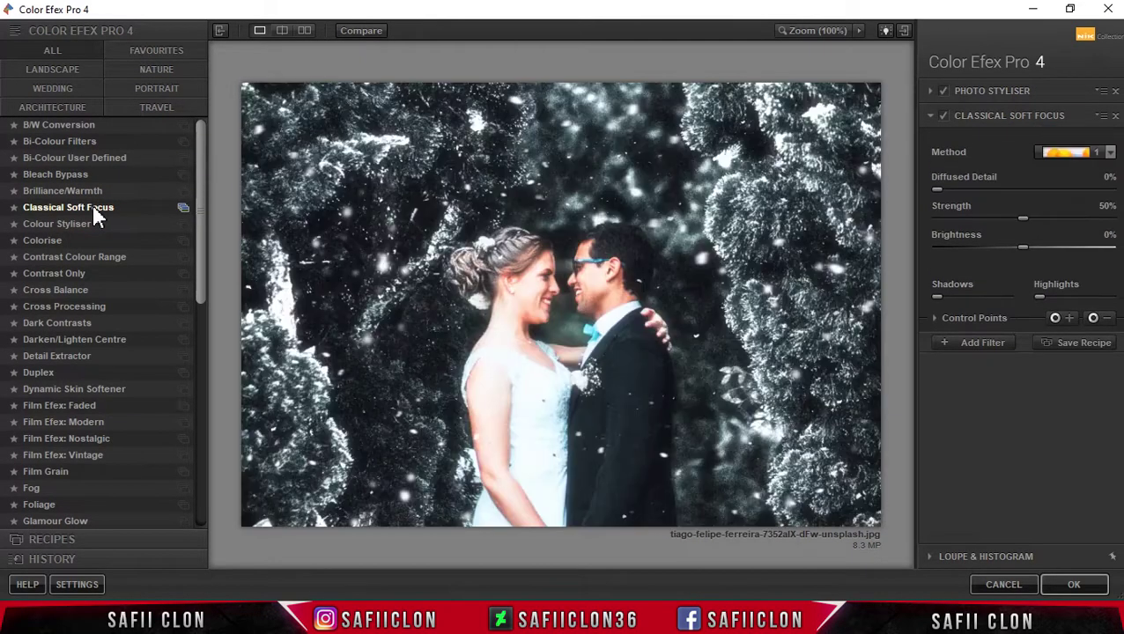
{"action": "left_click", "coordinate": [1109, 154]}
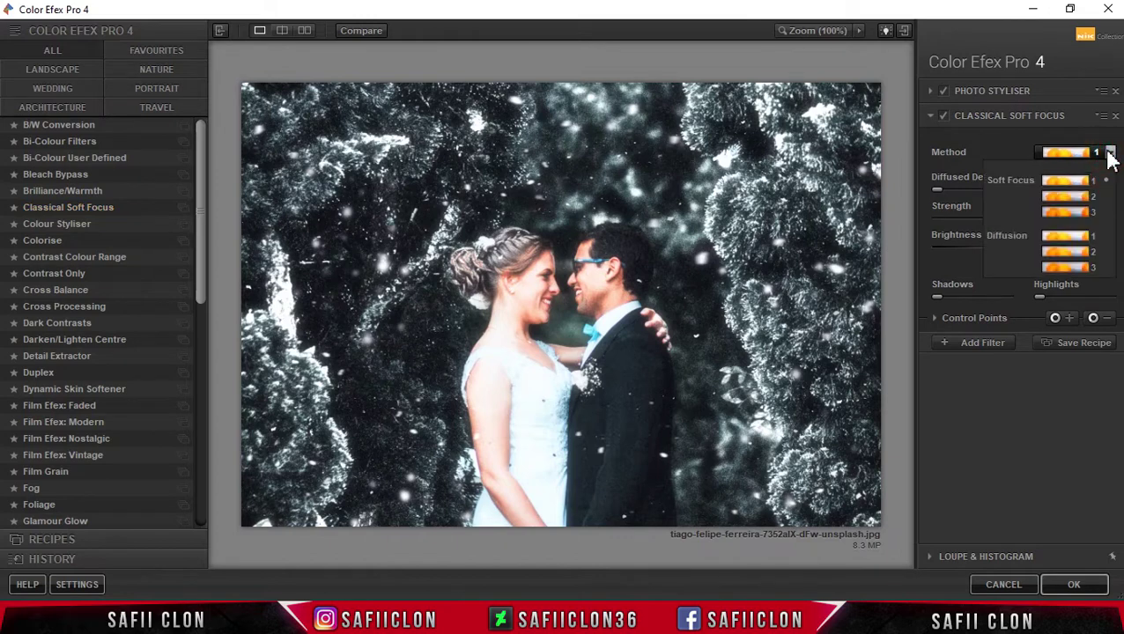
{"action": "left_click", "coordinate": [1064, 185]}
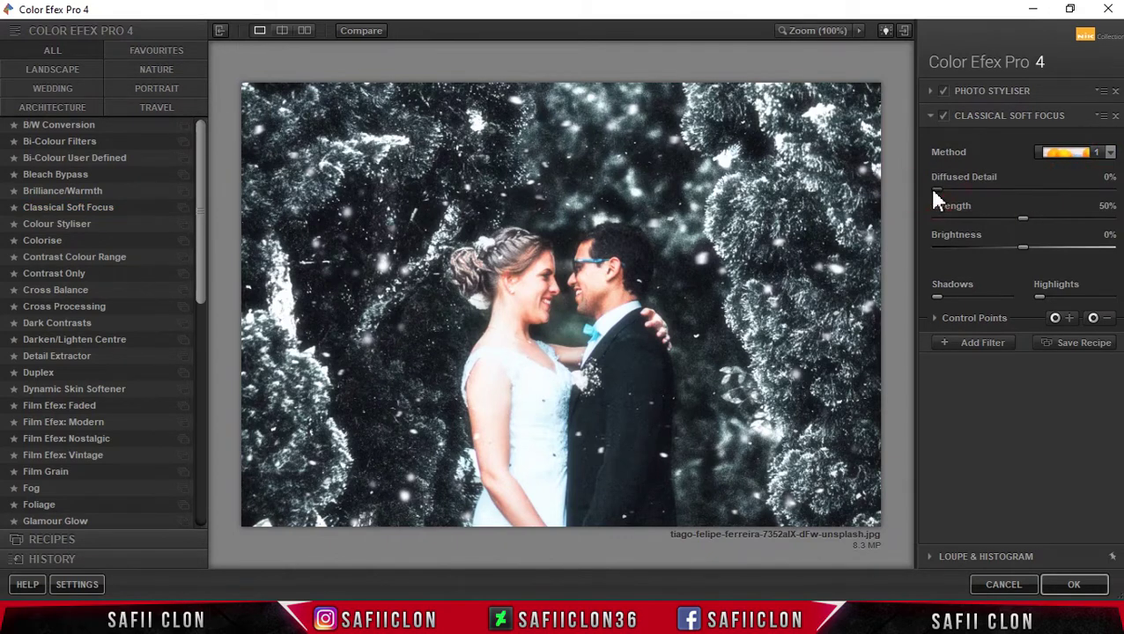
{"action": "left_click_drag", "start_coordinate": [936, 190], "coordinate": [974, 188]}
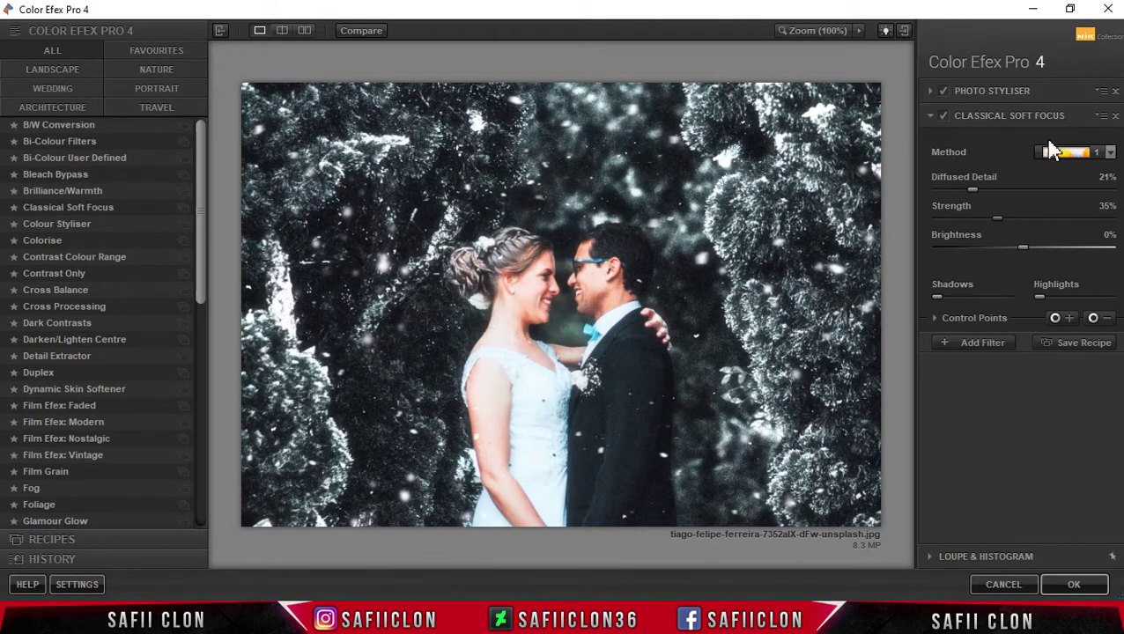
{"action": "left_click", "coordinate": [974, 345]}
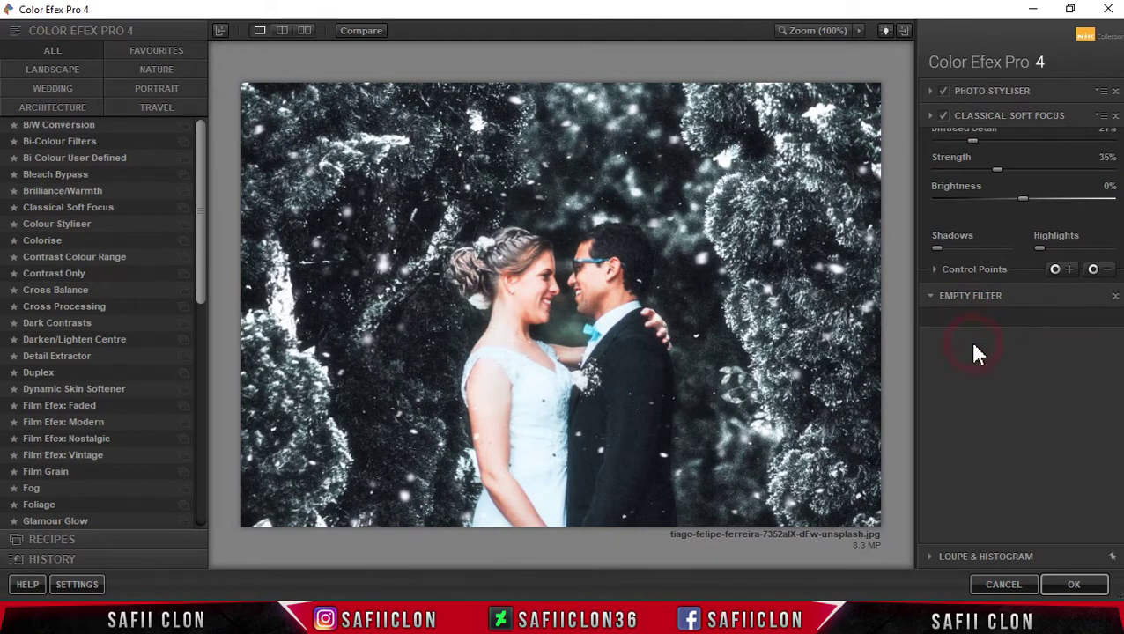
Add Brilliance/Warmth at Saturation 21% and Warmth -23%, and apply the filter stack to the photo
{"action": "left_click", "coordinate": [80, 189]}
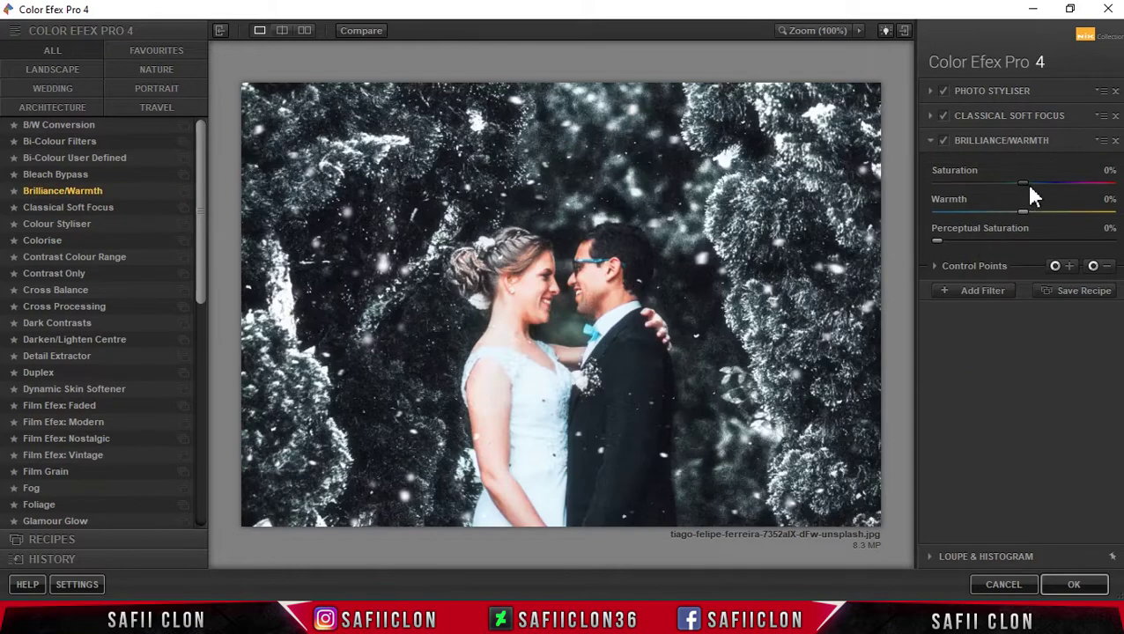
{"action": "left_click_drag", "start_coordinate": [1023, 183], "coordinate": [1042, 184]}
{"action": "left_click_drag", "start_coordinate": [1024, 213], "coordinate": [1009, 208]}
{"action": "left_click", "coordinate": [1069, 595]}
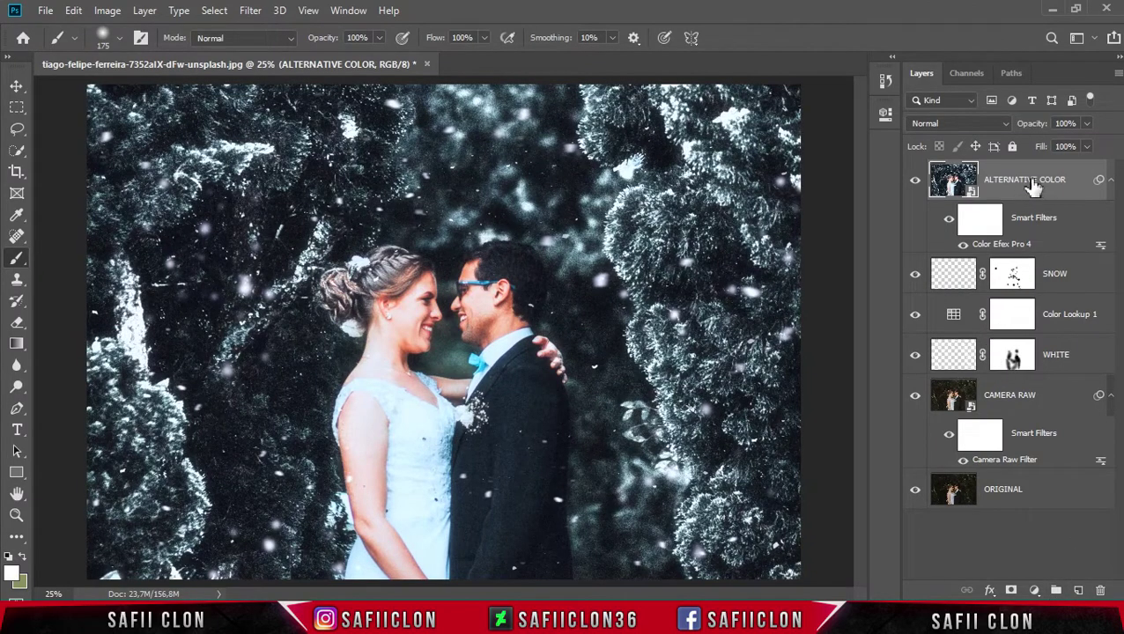
Group the layers from ALTERNATIVE COLOR down to CAMERA RAW into a group named EDIT
{"action": "left_click", "coordinate": [1050, 401], "text": "shift"}
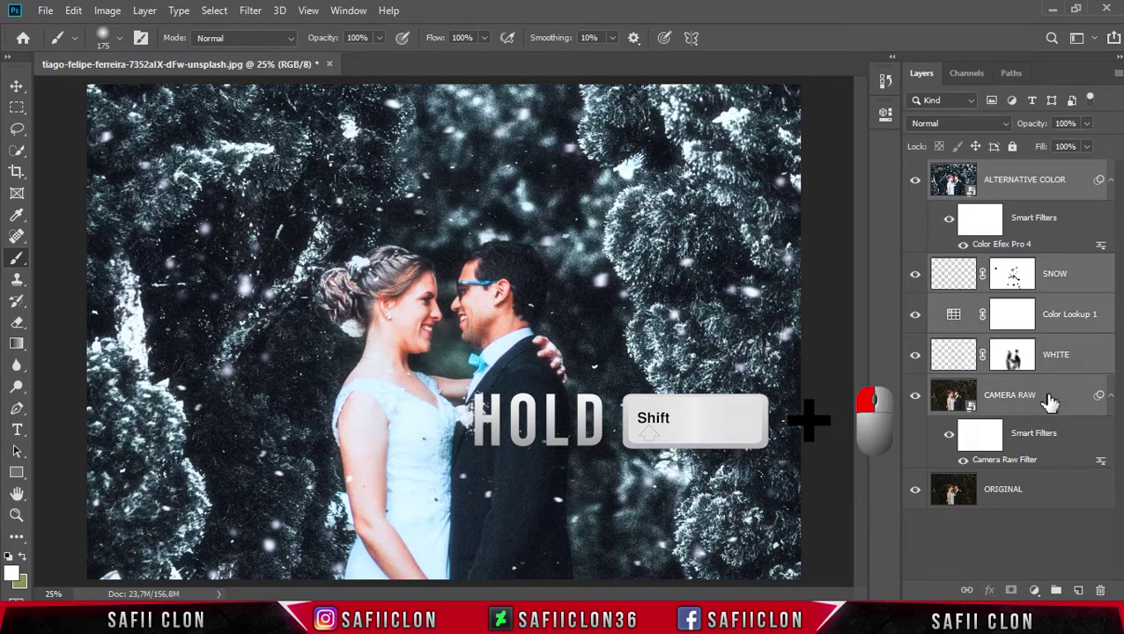
{"action": "right_click", "coordinate": [1048, 397]}
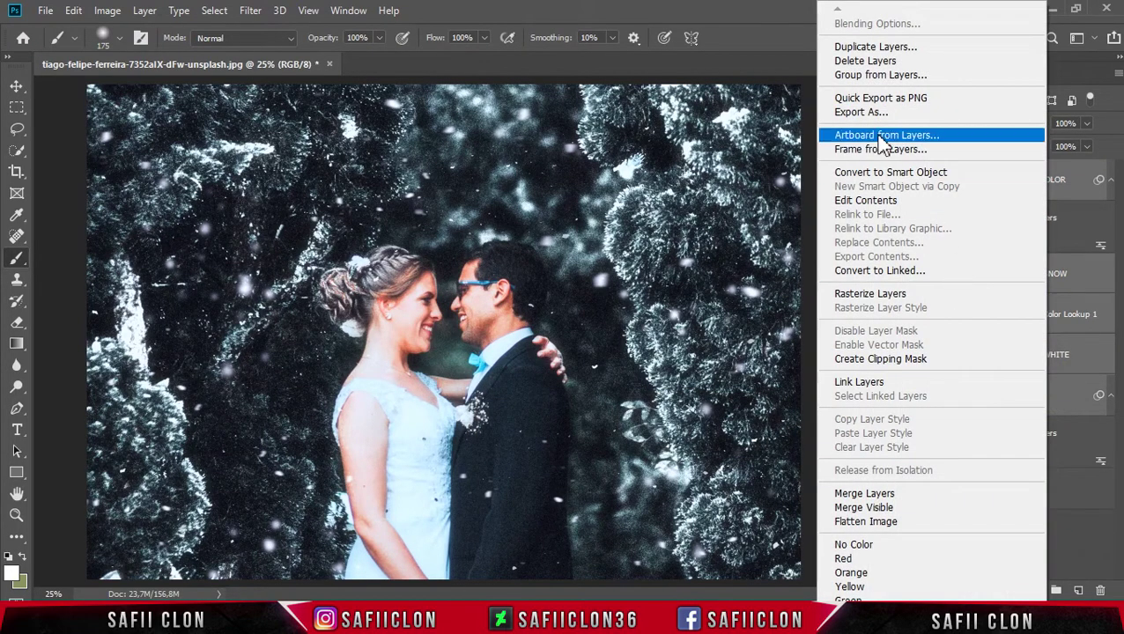
{"action": "left_click", "coordinate": [879, 77]}
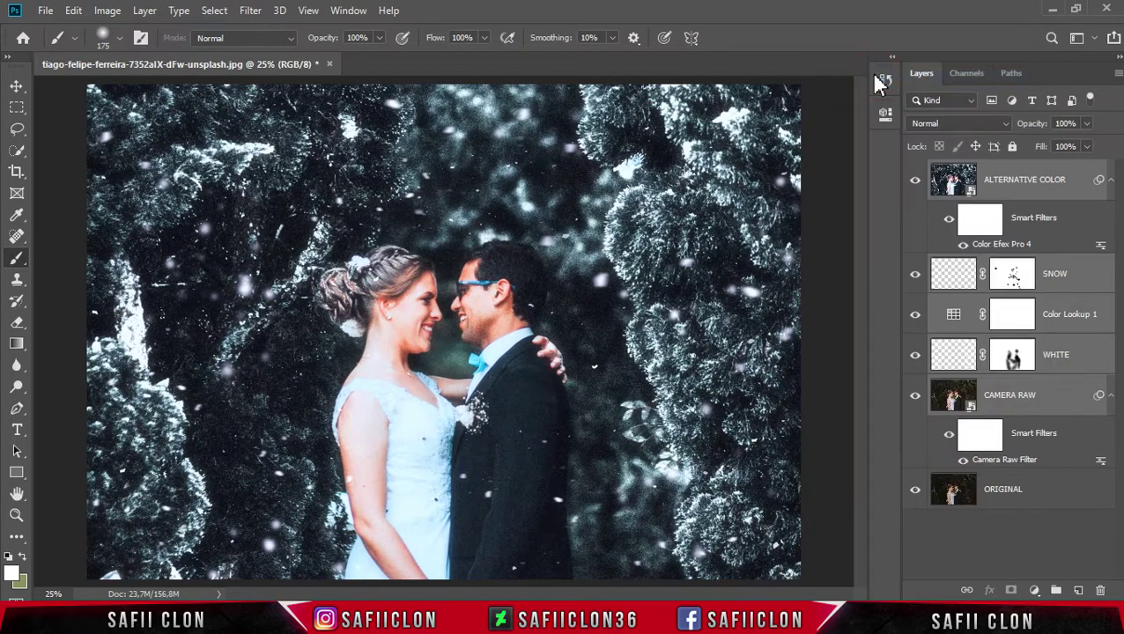
{"action": "type", "text": "EDIT"}
{"action": "left_click", "coordinate": [694, 181]}
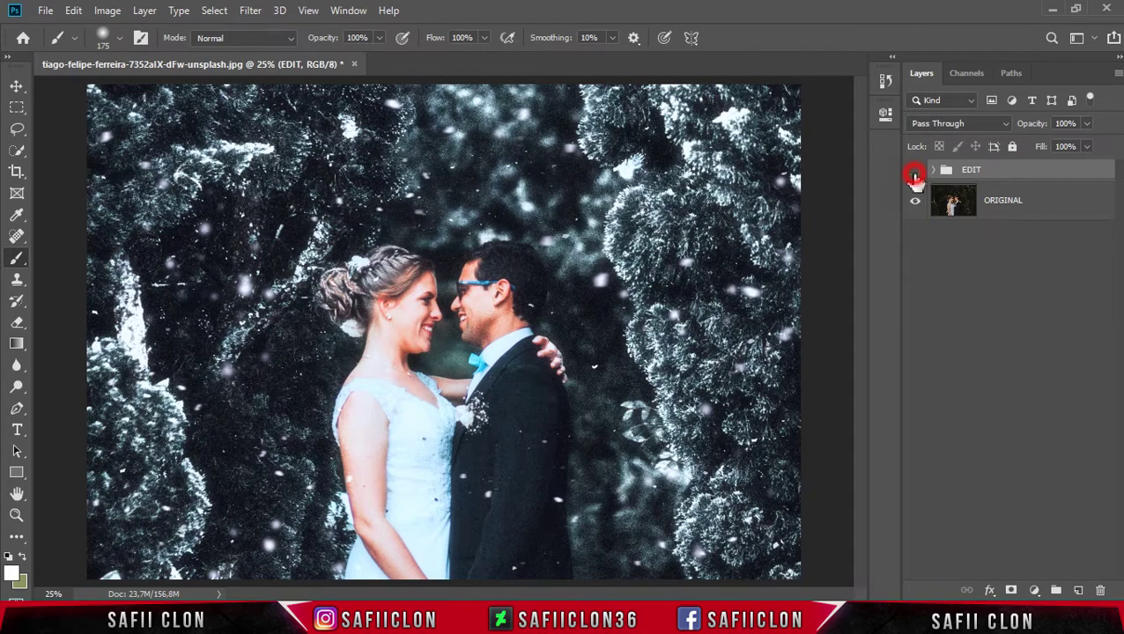
Toggle the EDIT group's visibility repeatedly to compare the edit with the original
{"action": "left_click", "coordinate": [914, 172]}
{"action": "left_click", "coordinate": [914, 173]}
{"action": "left_click", "coordinate": [914, 171]}
{"action": "left_click", "coordinate": [914, 171]}
{"action": "left_click", "coordinate": [914, 171]}
{"action": "left_click", "coordinate": [914, 170]}
{"action": "left_click", "coordinate": [914, 171]}
{"action": "scroll", "coordinate": [833, 335], "scroll_direction": "down", "scroll_amount": 2}
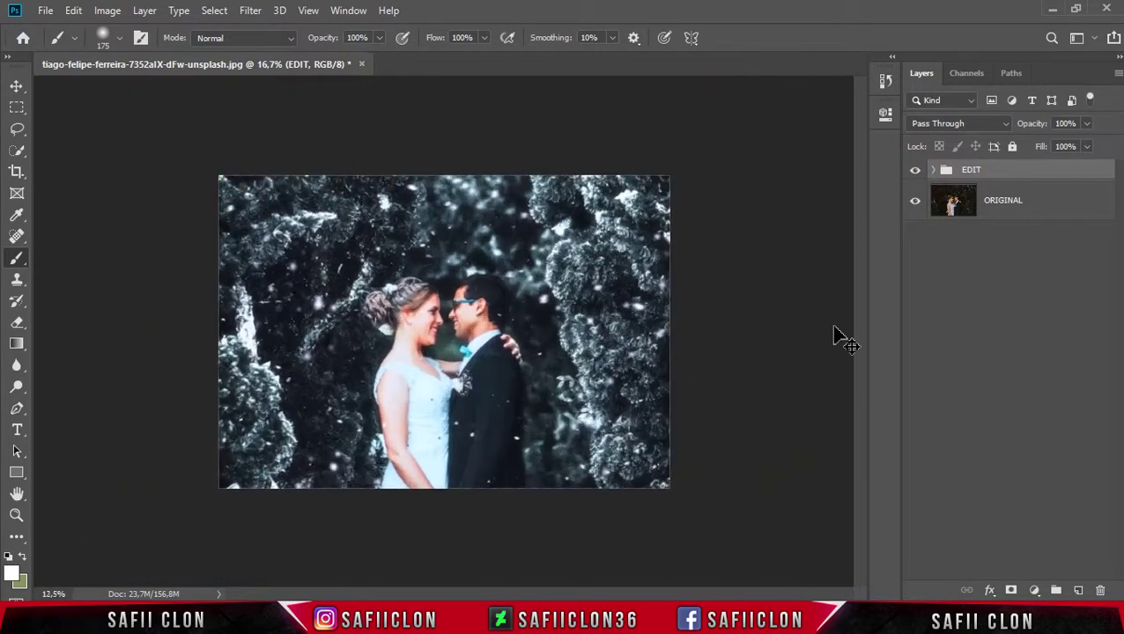
{"action": "scroll", "coordinate": [835, 335], "scroll_direction": "up", "scroll_amount": 3}
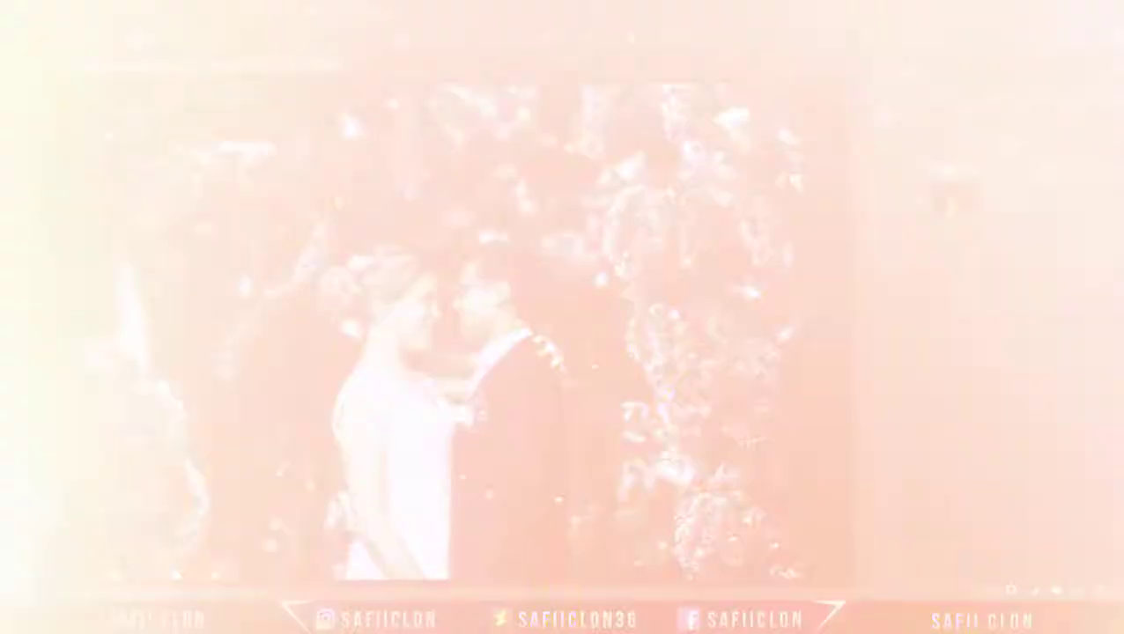